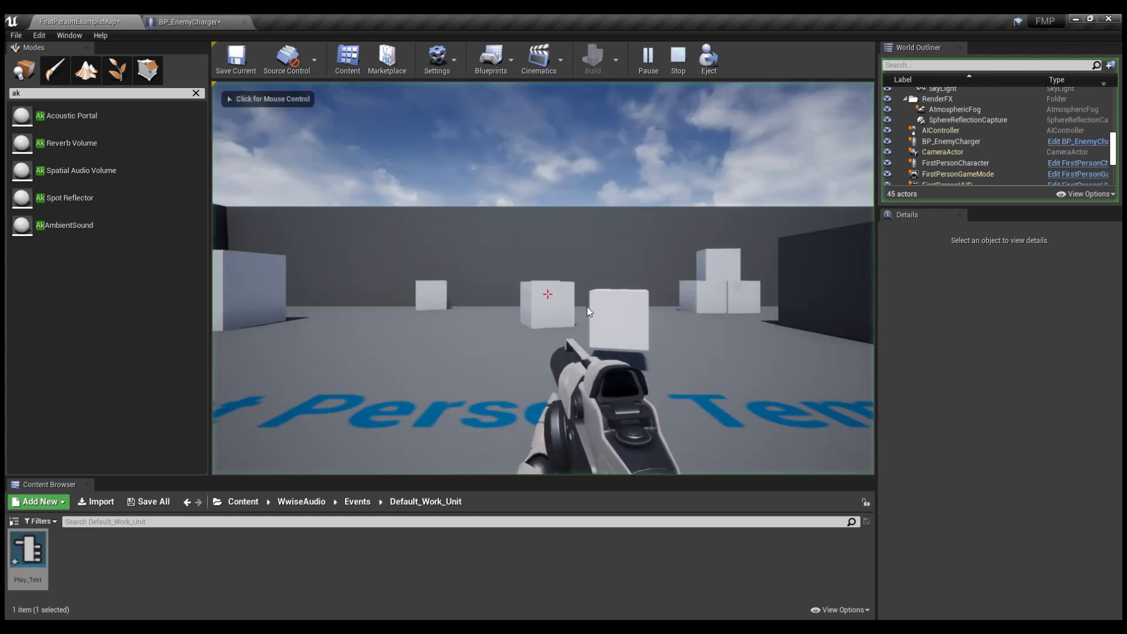
# Playtest the first-person level by moving around the arena blocks to examine how the BP_EnemyCharger cube follows the player
pyautogui.press('w')
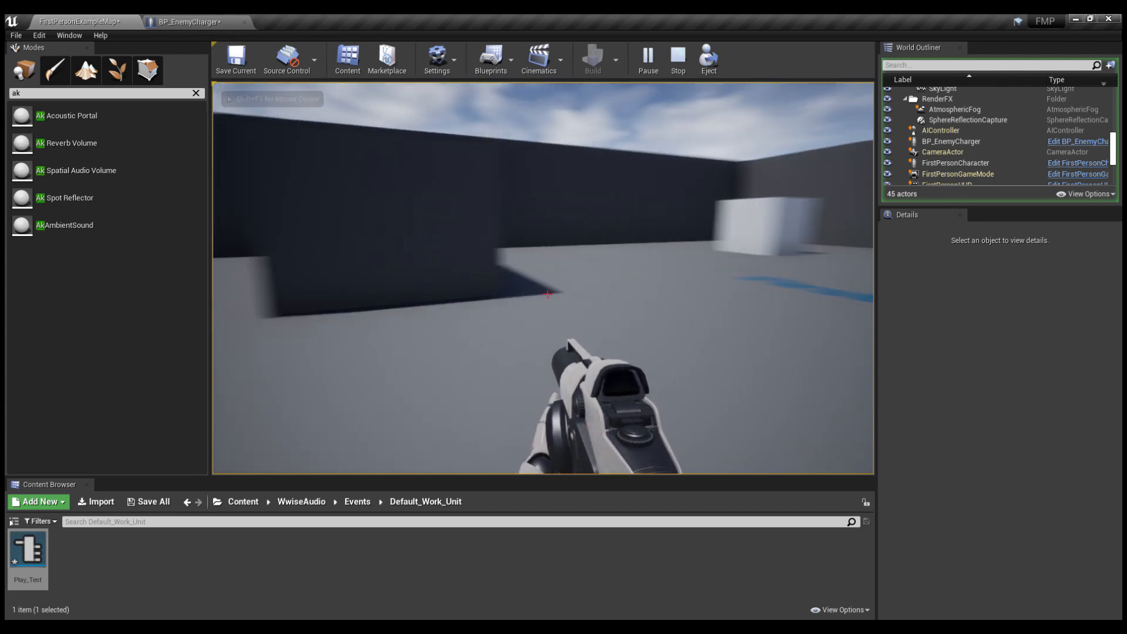
pyautogui.press('a')
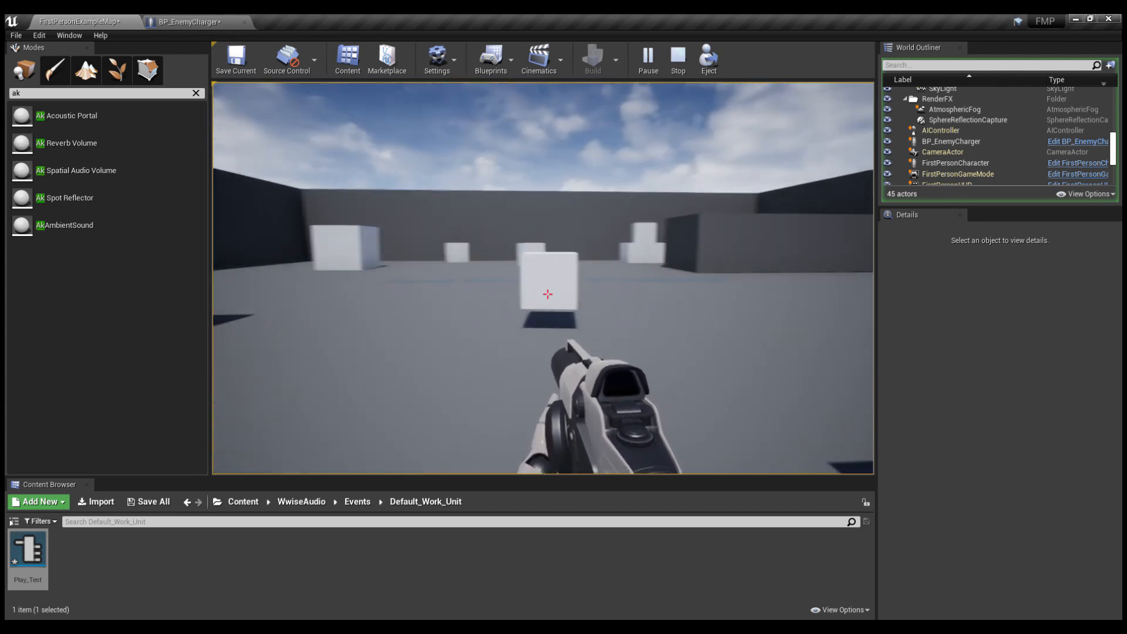
pyautogui.press('w')
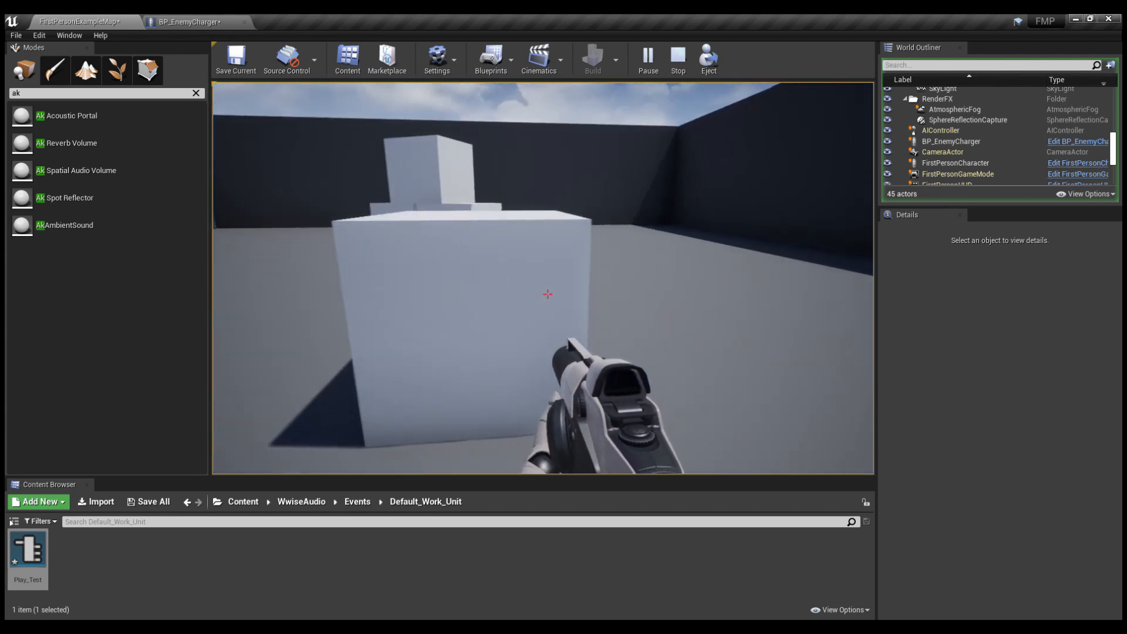
pyautogui.press('w')
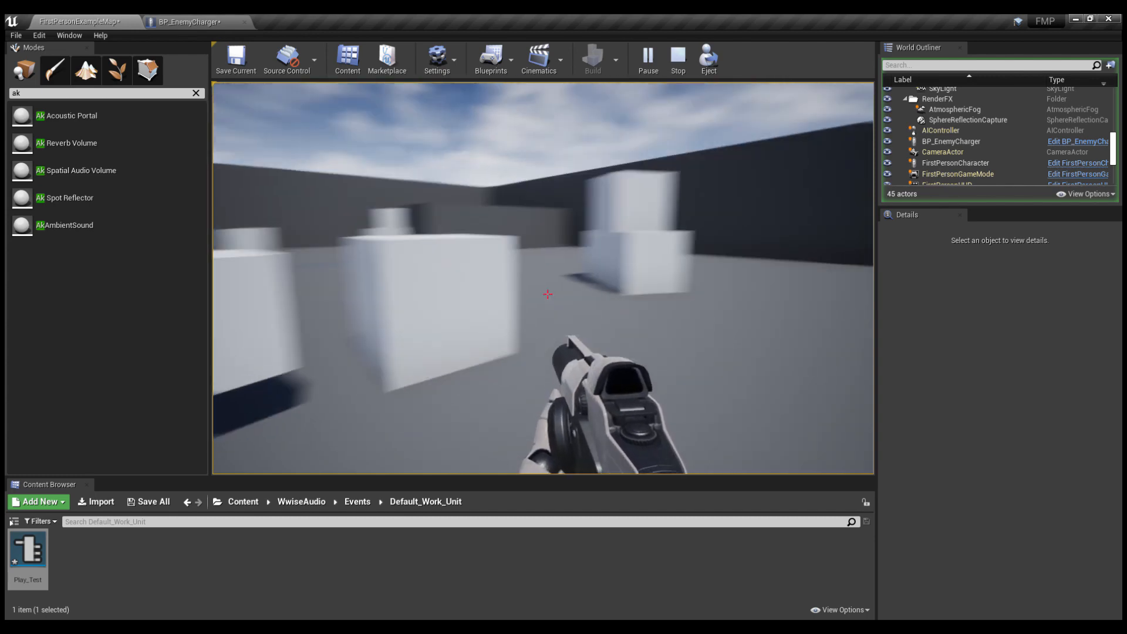
pyautogui.press('w')
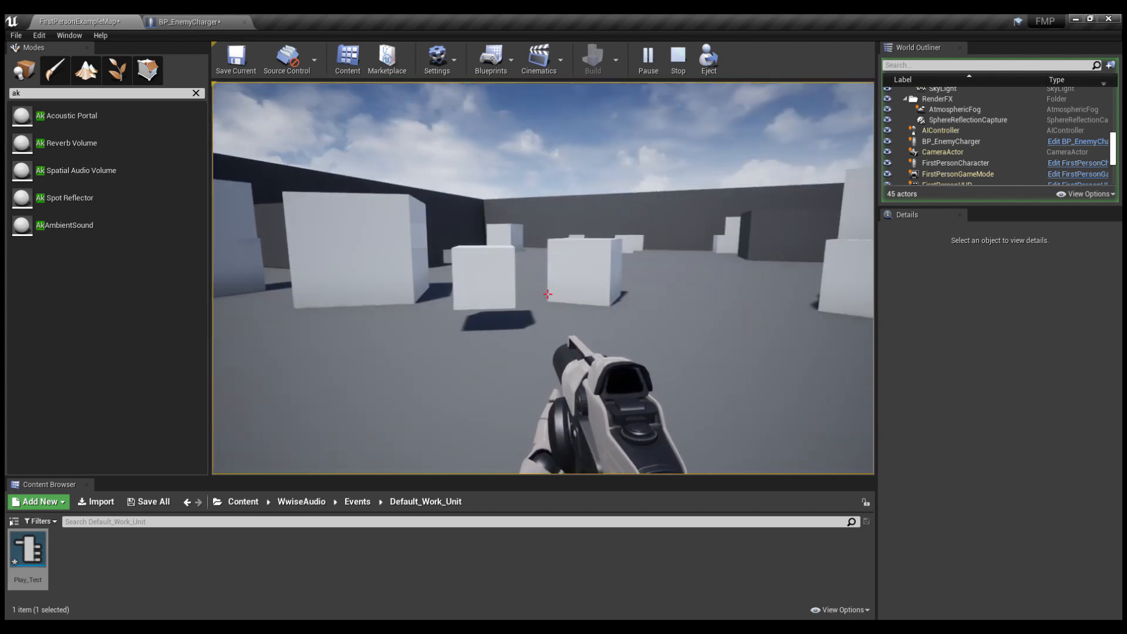
pyautogui.press('w')
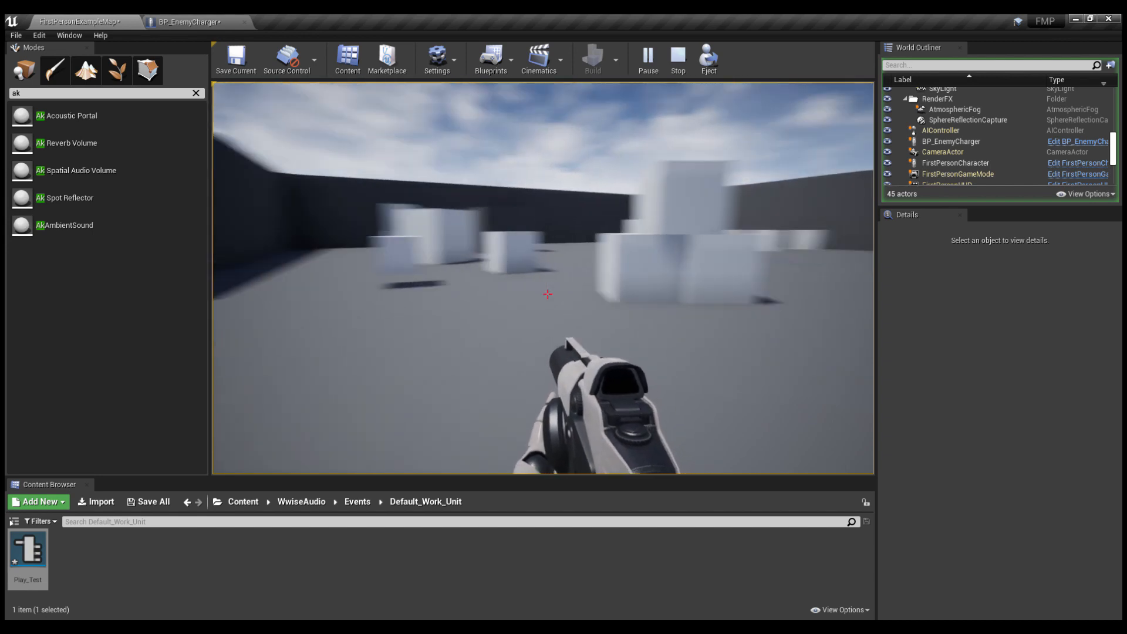
pyautogui.press('d')
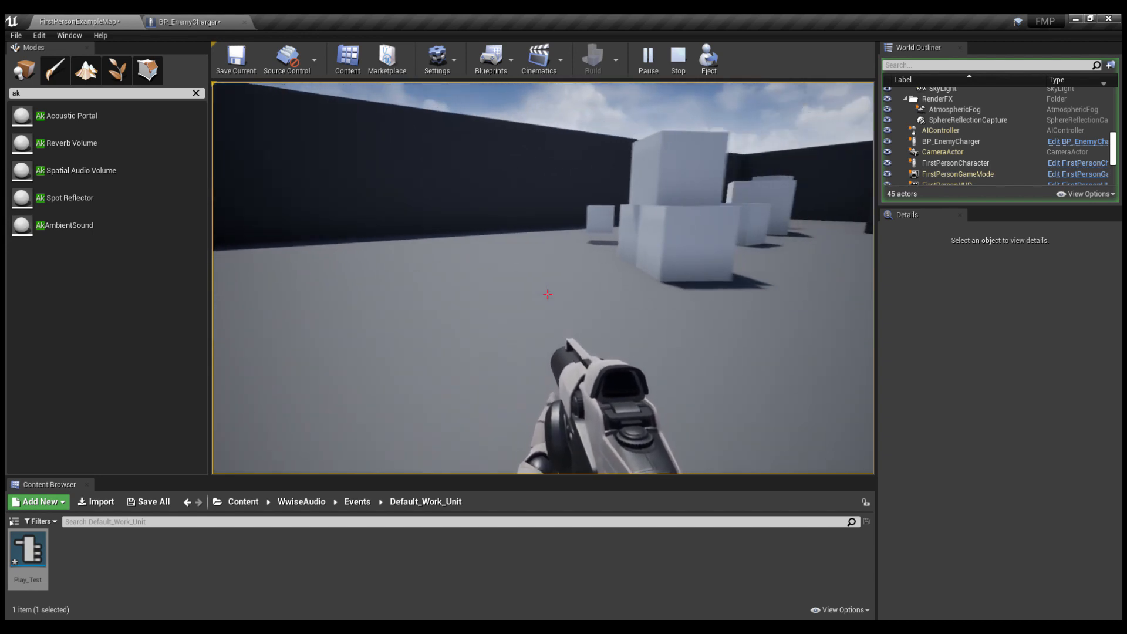
pyautogui.press('s')
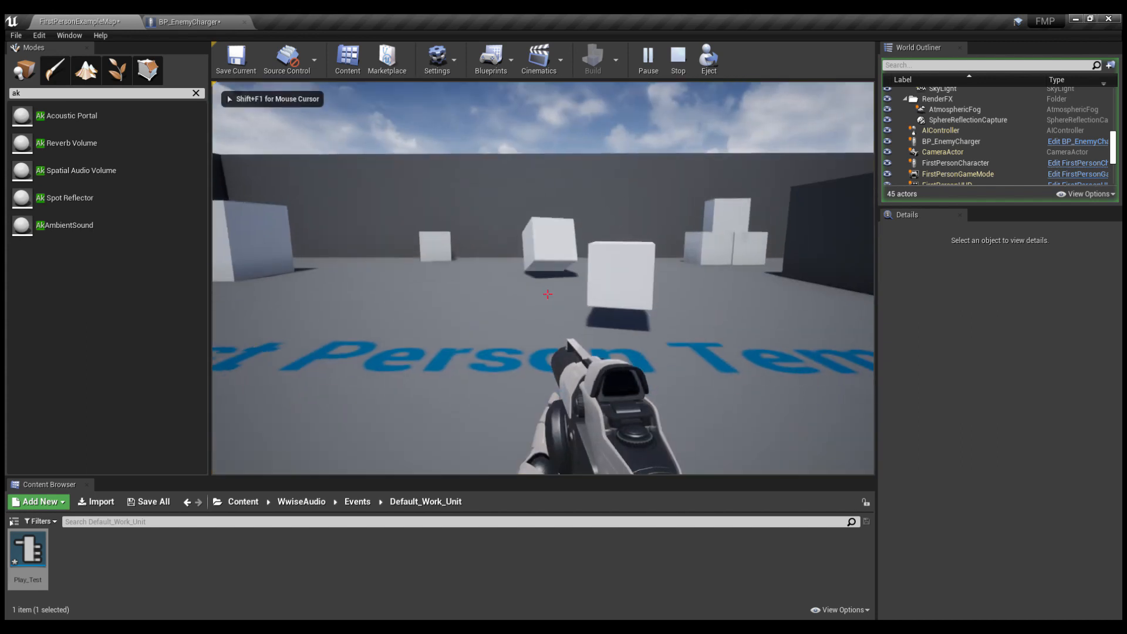
pyautogui.press('s')
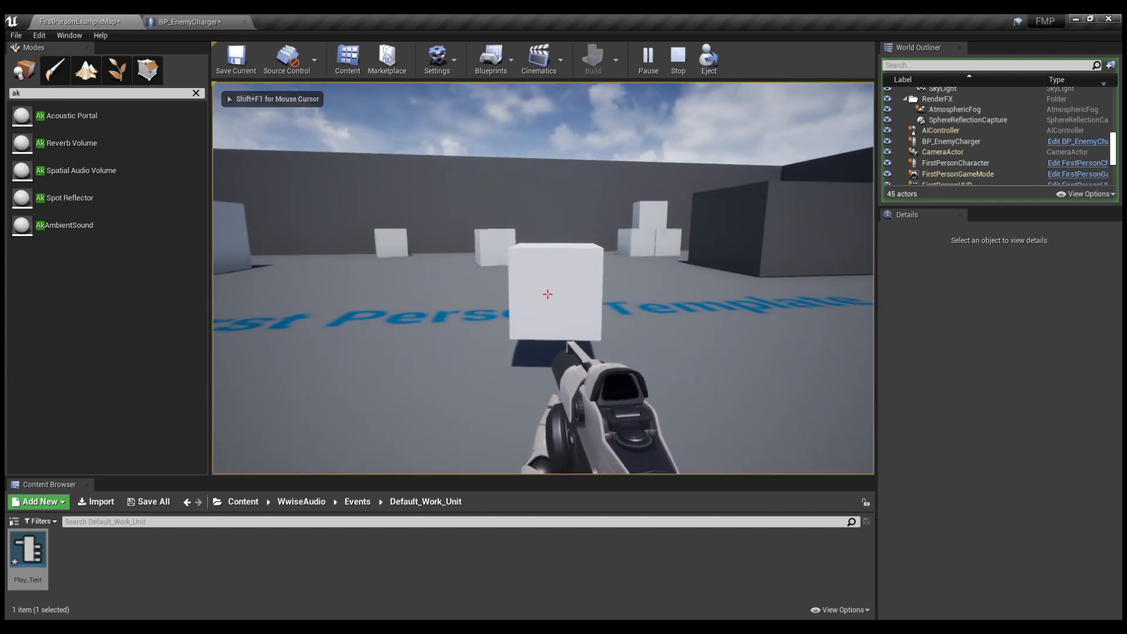
pyautogui.press('s')
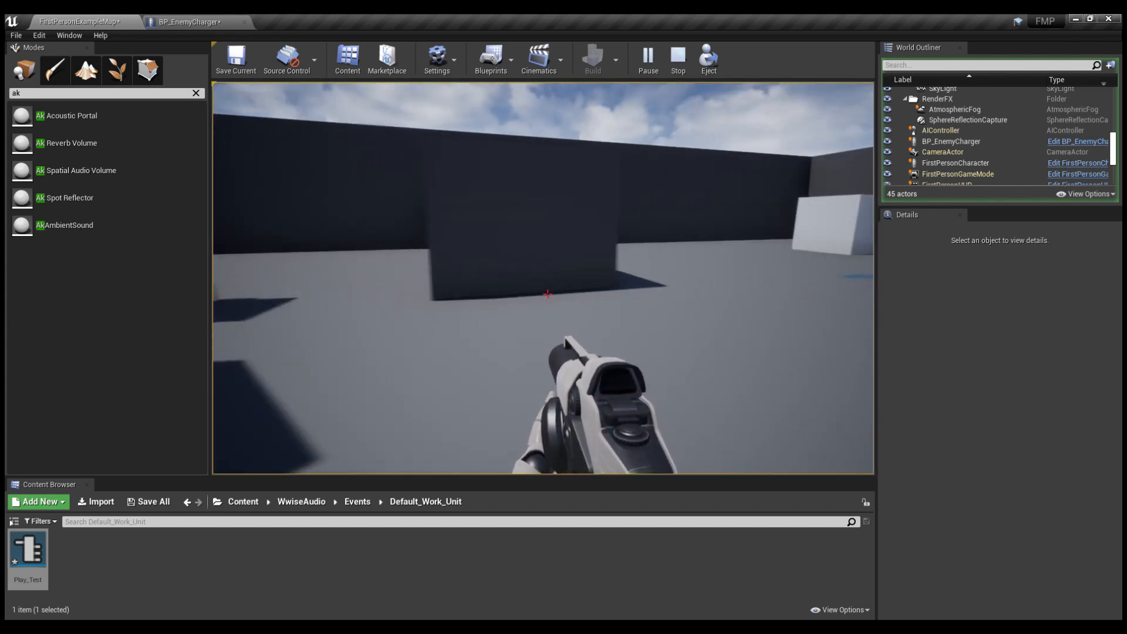
pyautogui.press('w')
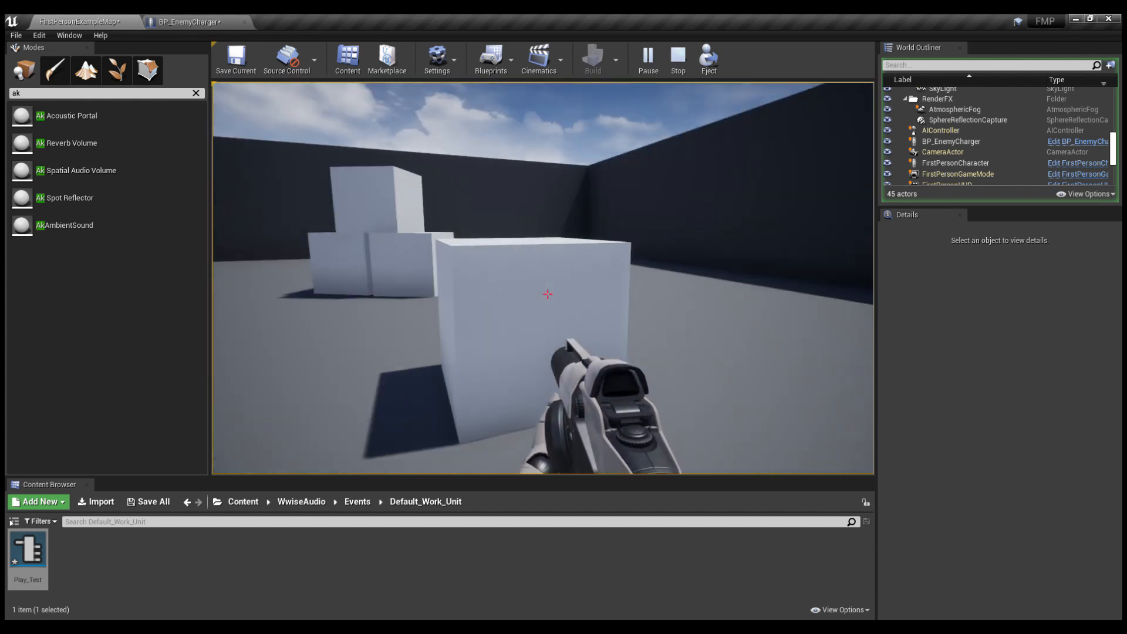
pyautogui.press('s')
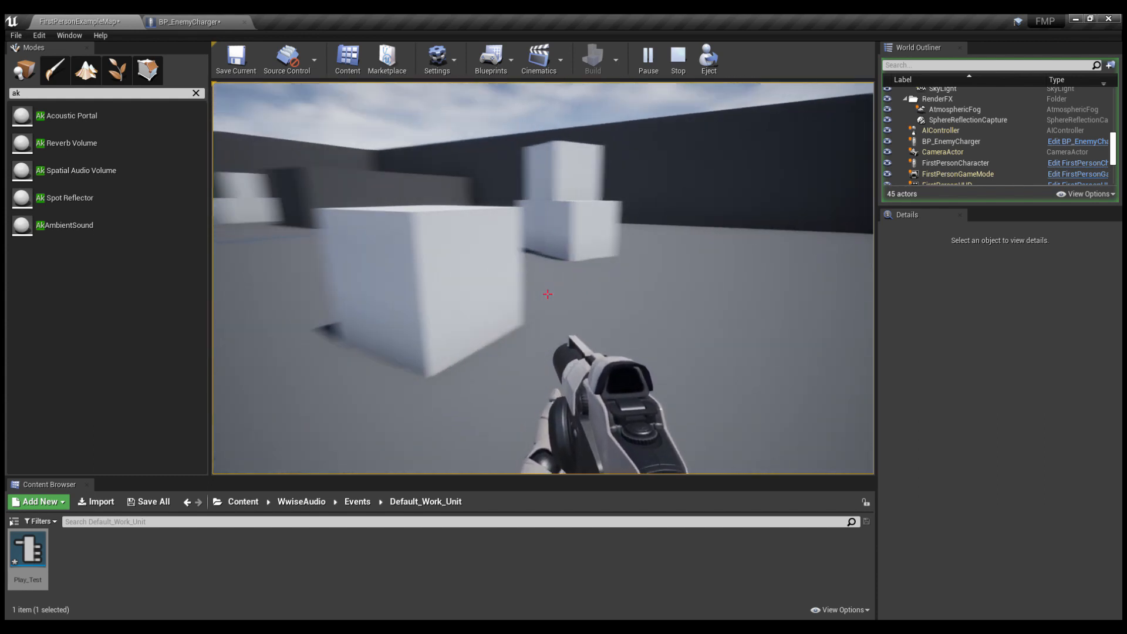
pyautogui.press('s')
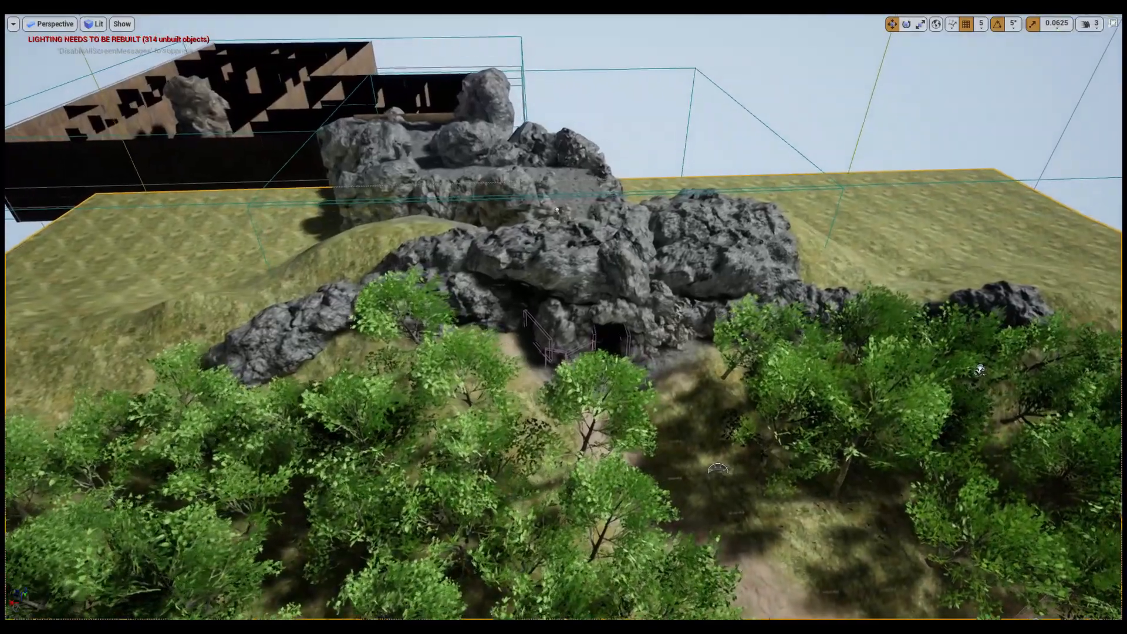
pyautogui.press('w')
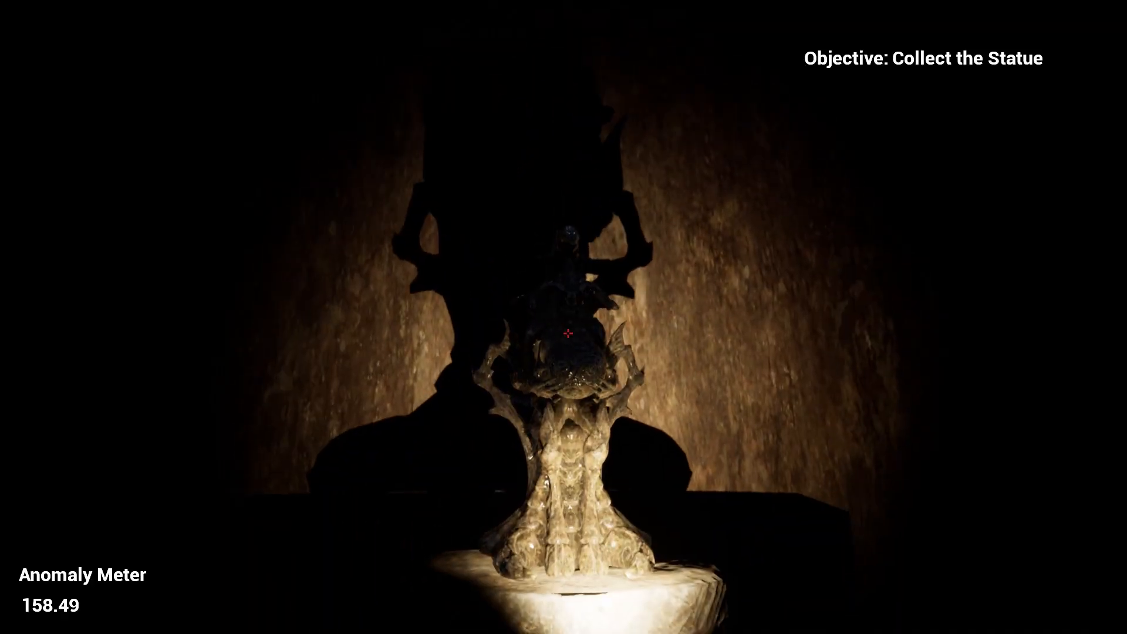
pyautogui.press('e')
pyautogui.press('w')
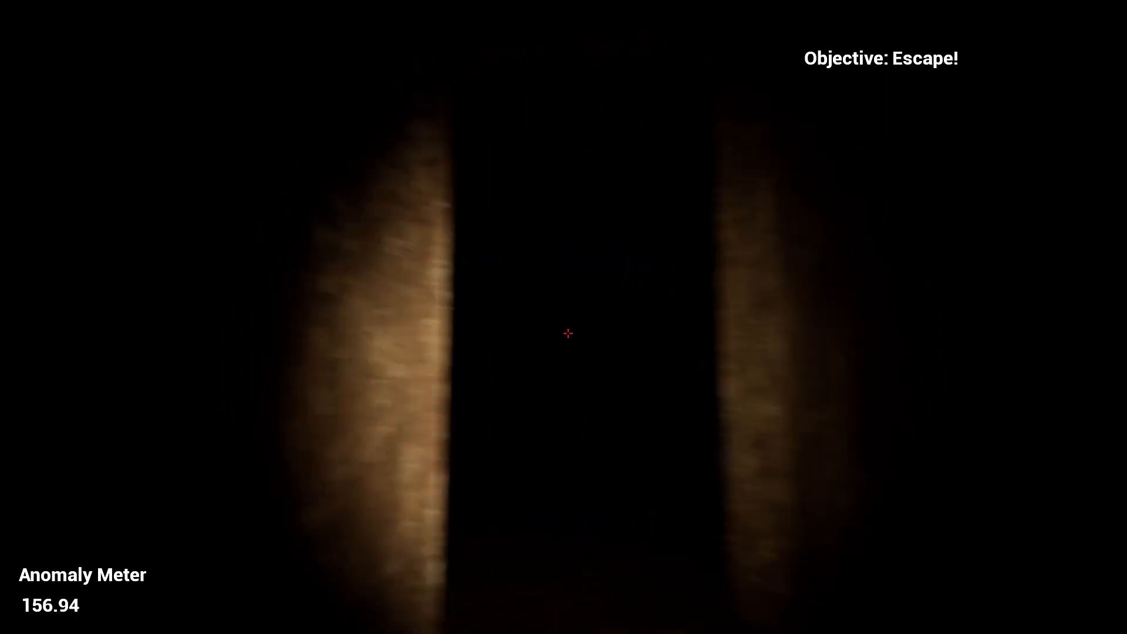
pyautogui.press('w')
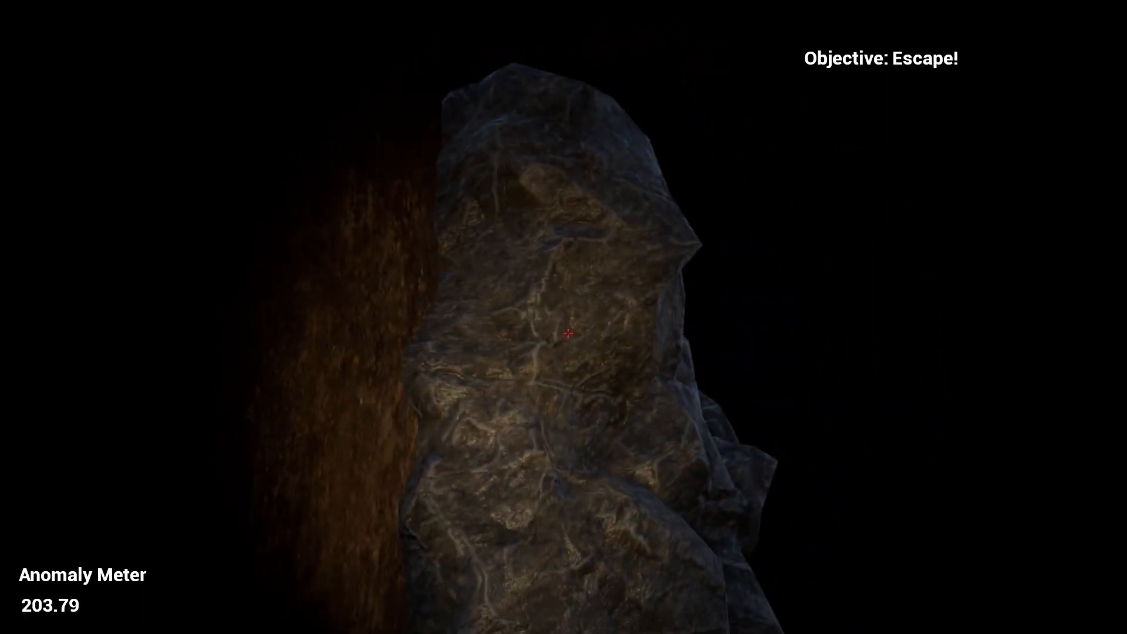
pyautogui.press('s')
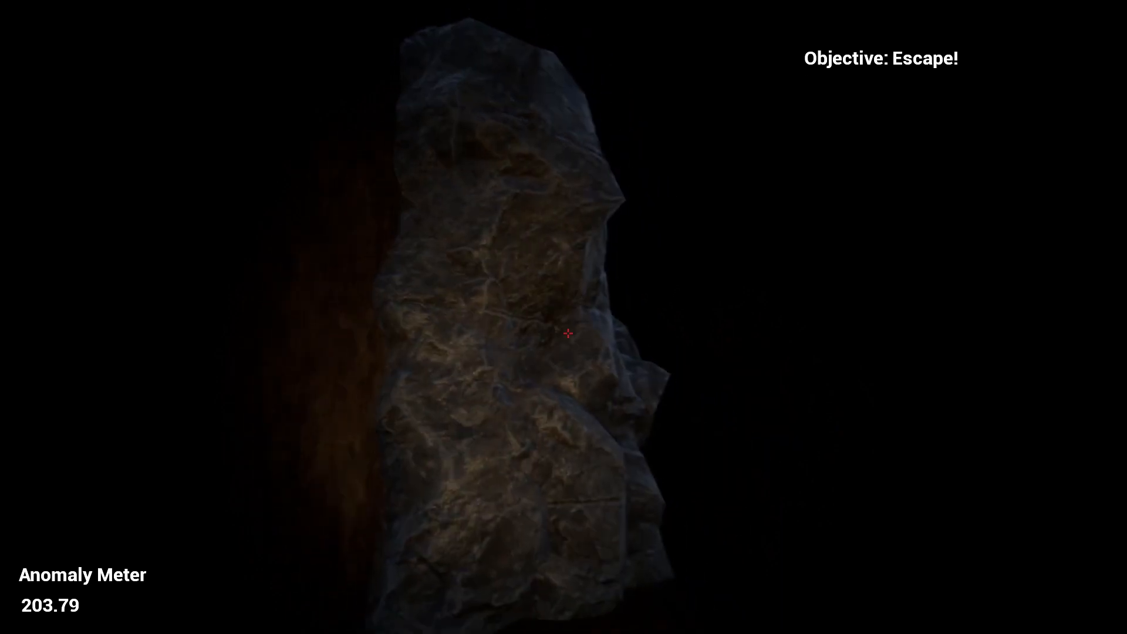
pyautogui.press('w')
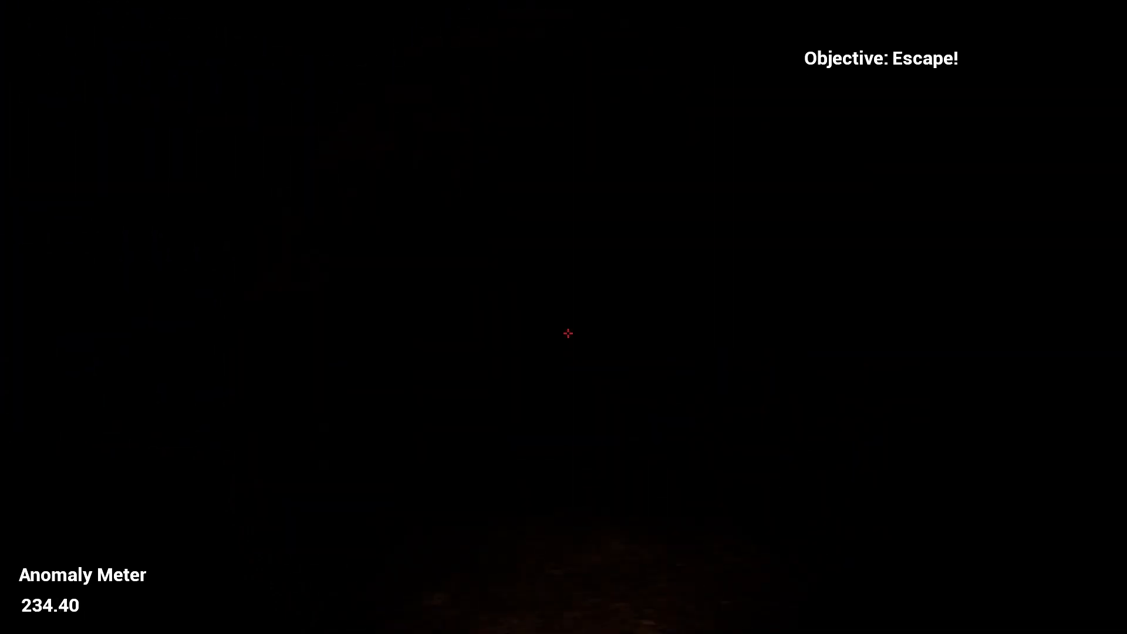
pyautogui.press('w')
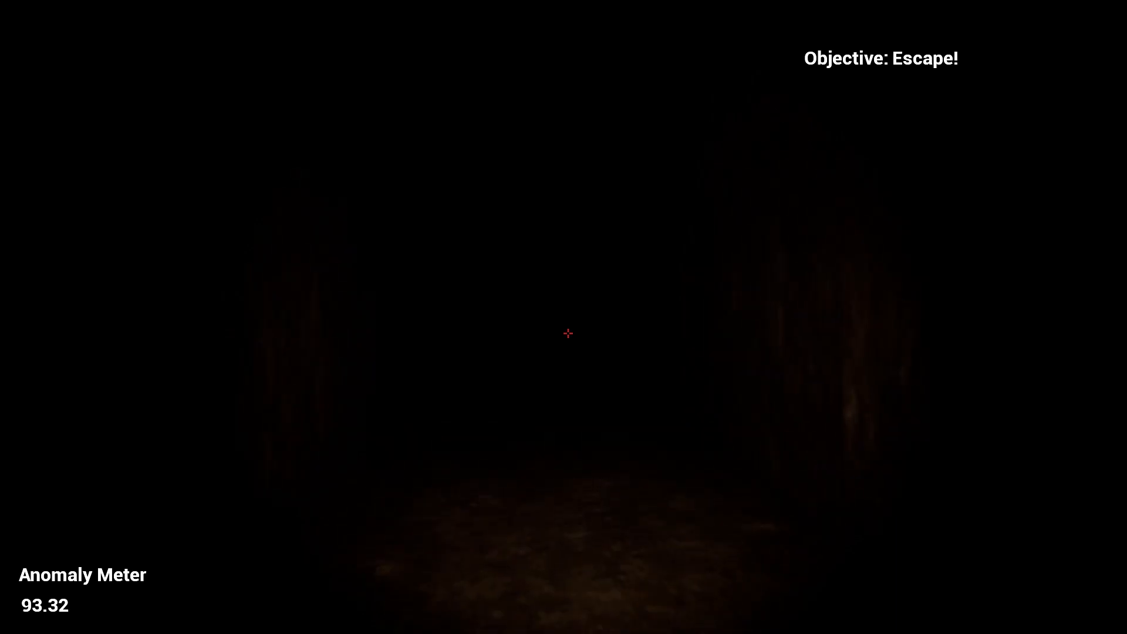
pyautogui.press('w')
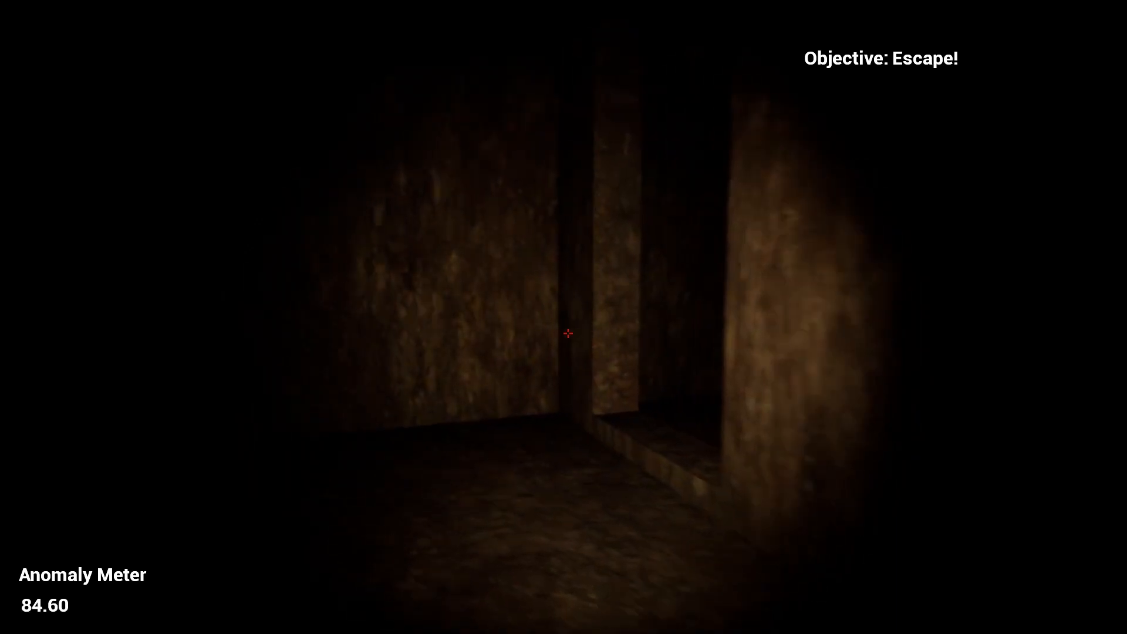
pyautogui.press('w')
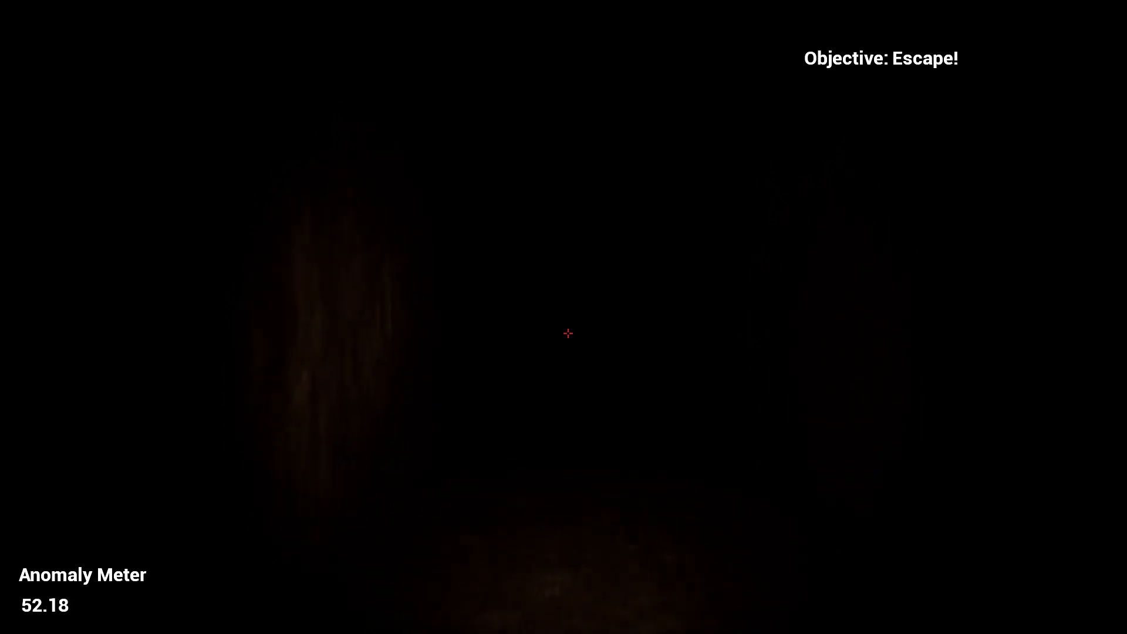
pyautogui.press('w')
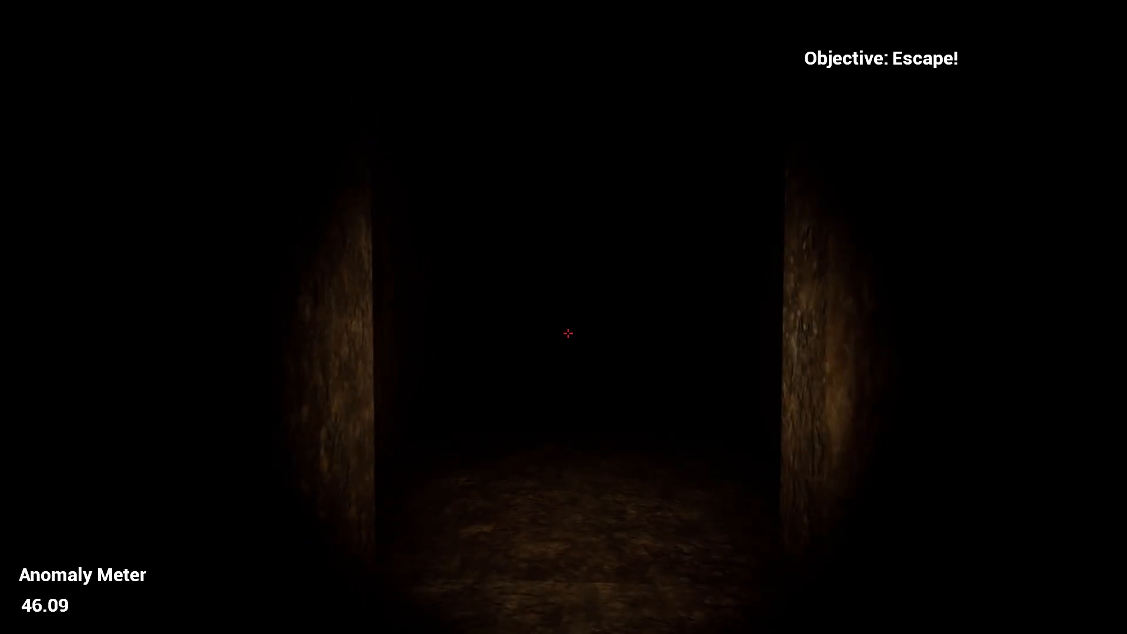
pyautogui.press('w')
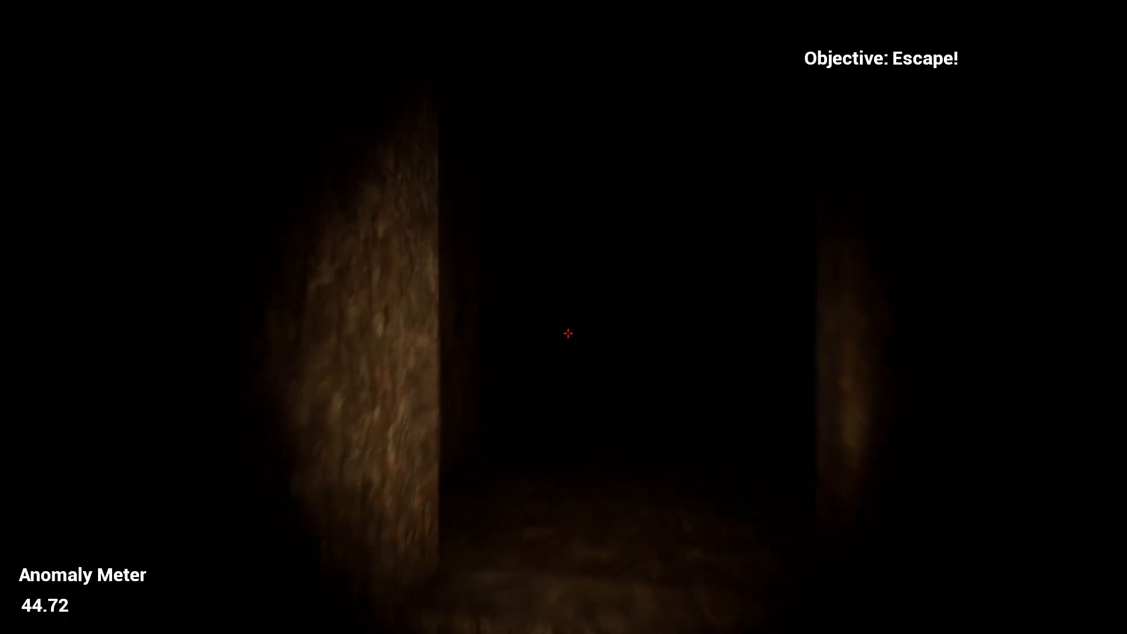
pyautogui.press('w')
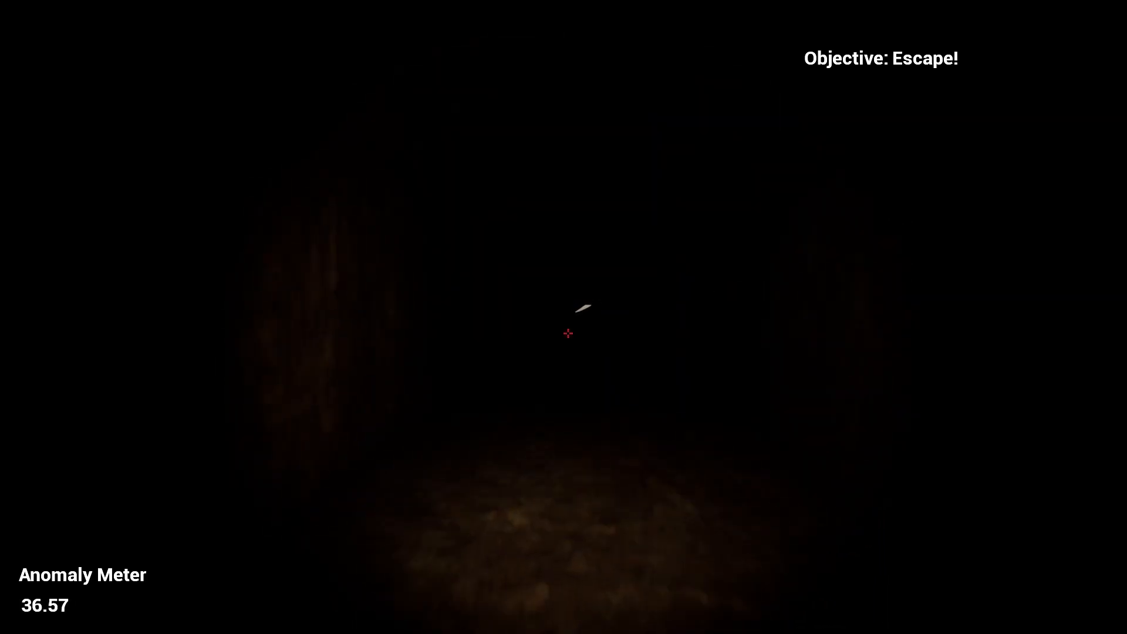
pyautogui.press('w')
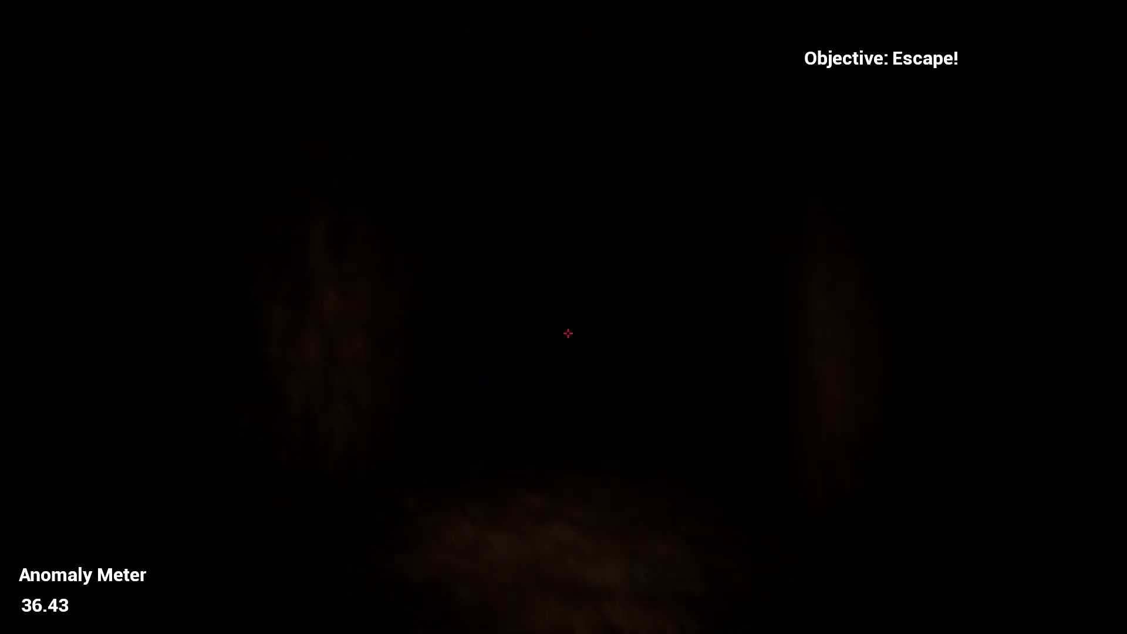
pyautogui.press('w')
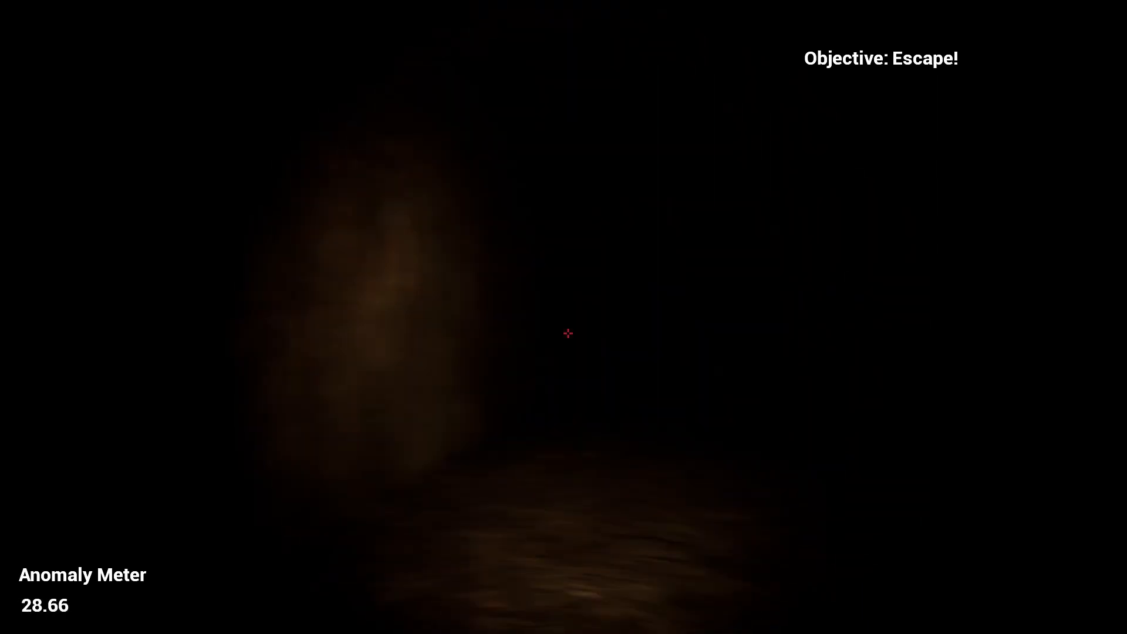
pyautogui.press('w')
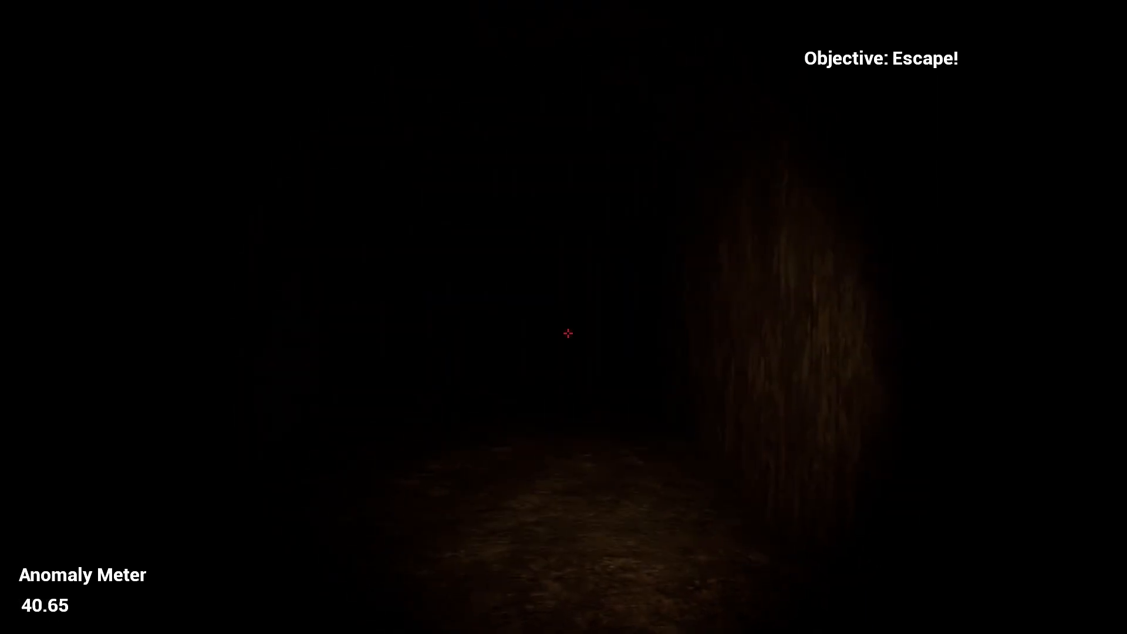
pyautogui.press('w')
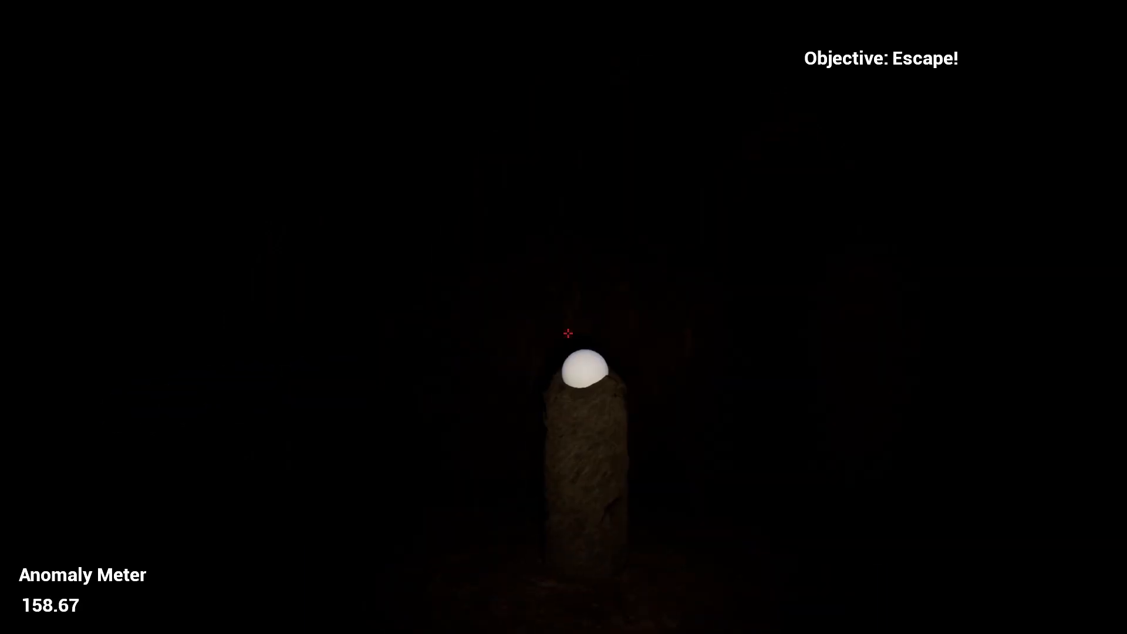
pyautogui.press('s')
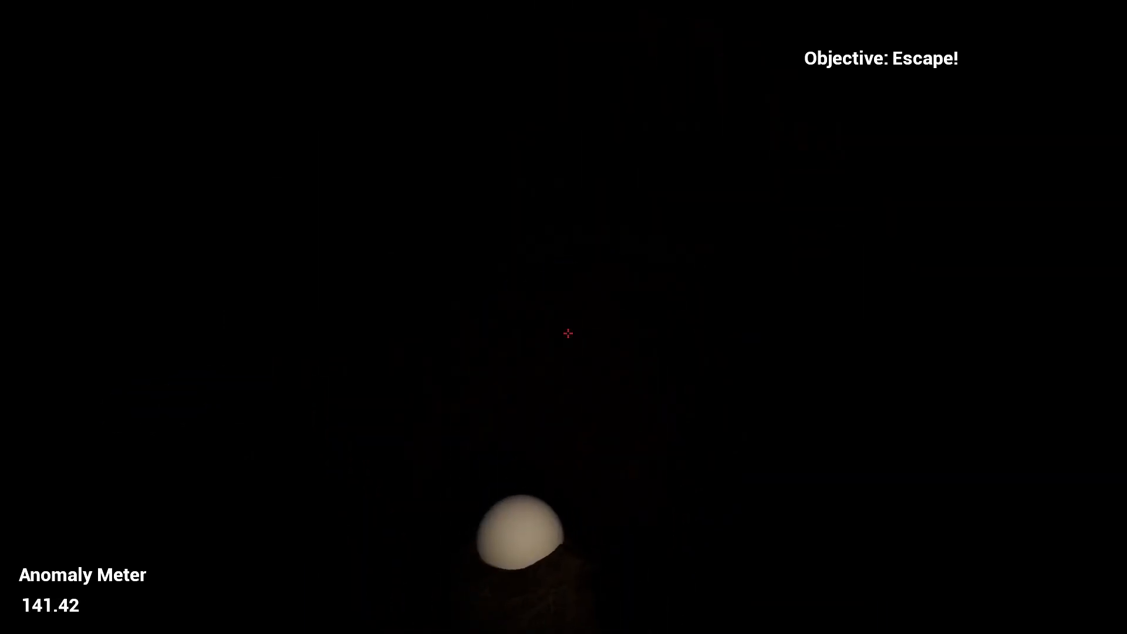
pyautogui.press('w')
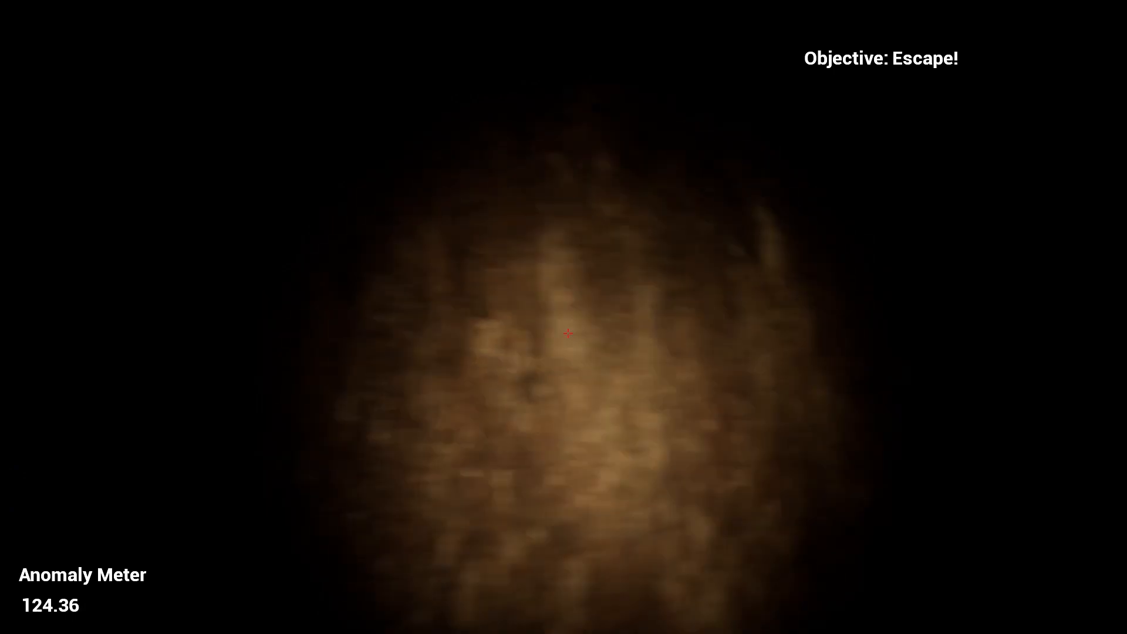
pyautogui.press('w')
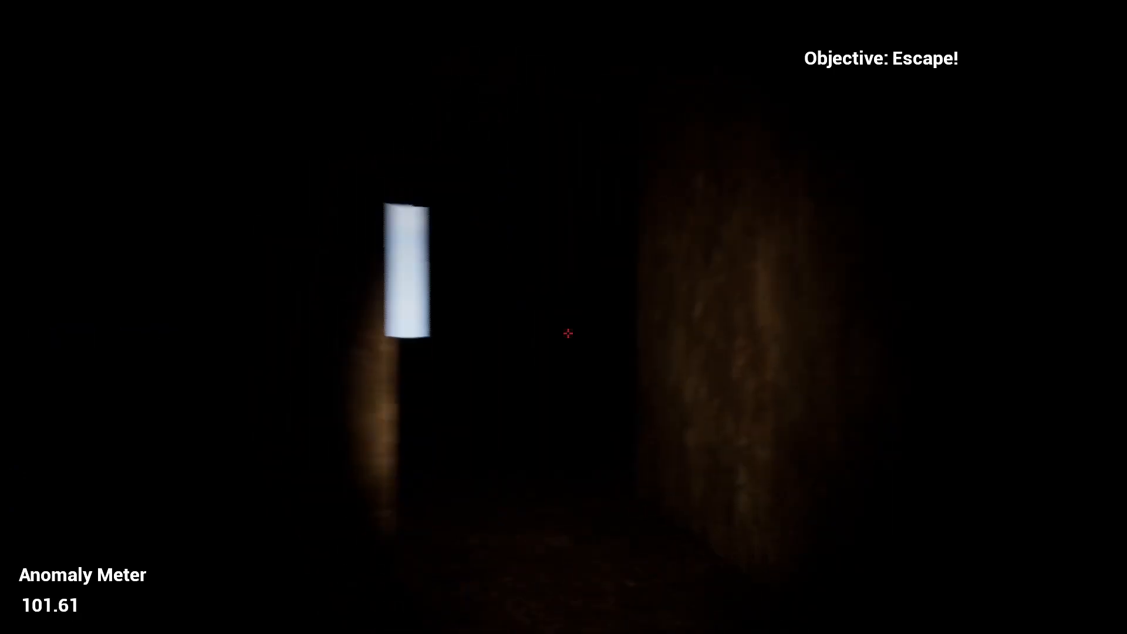
pyautogui.press('w')
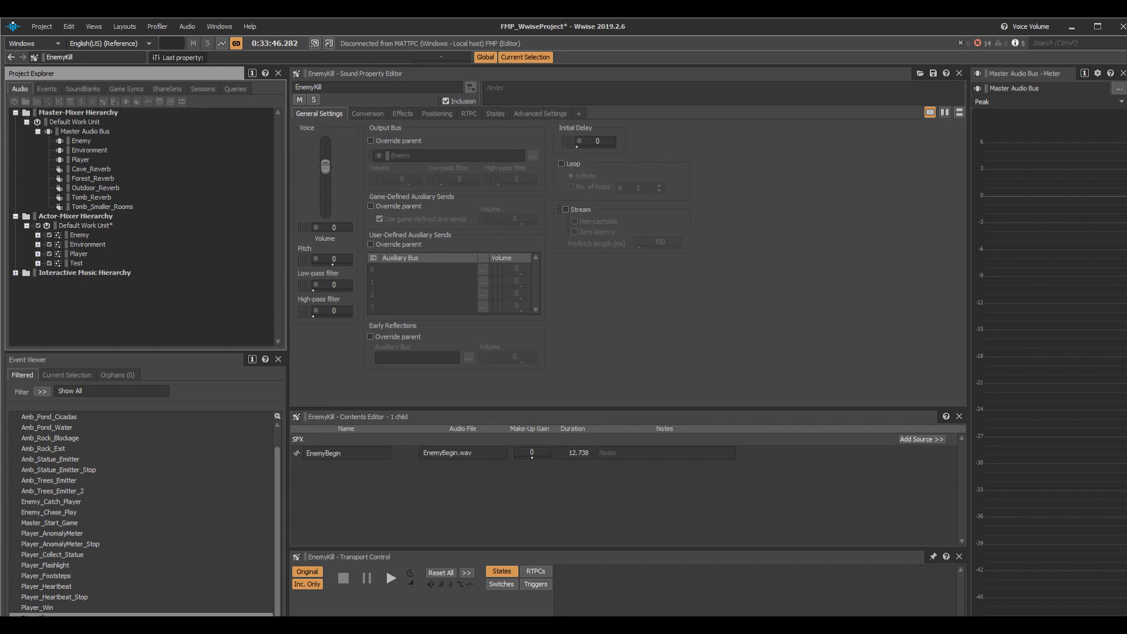
# Switch to Wwise and expand the Environment actor-mixer through Amb Level Blend_01 to the contents of Cave Blend
pyautogui.click(38, 244)
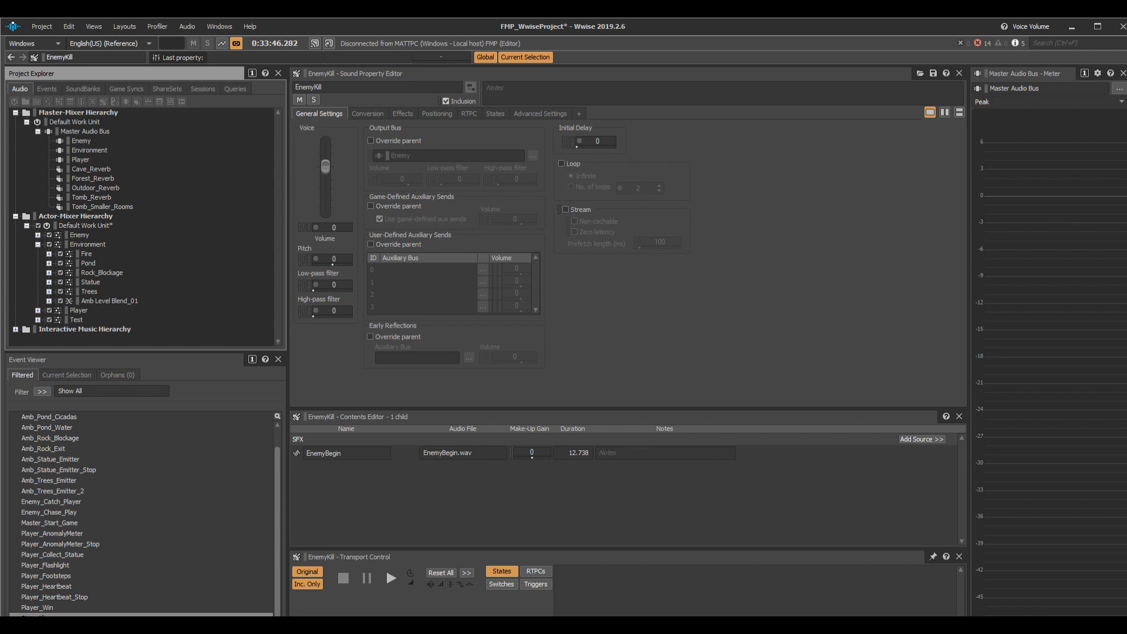
pyautogui.click(50, 300)
pyautogui.scroll(-1, 141, 227)
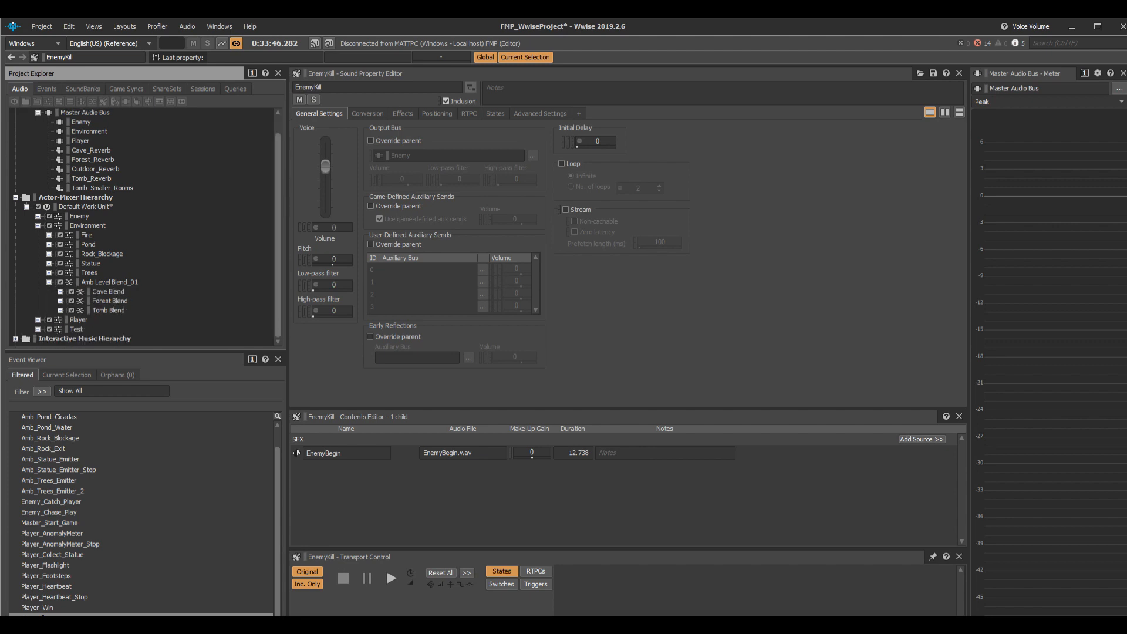
pyautogui.click(60, 292)
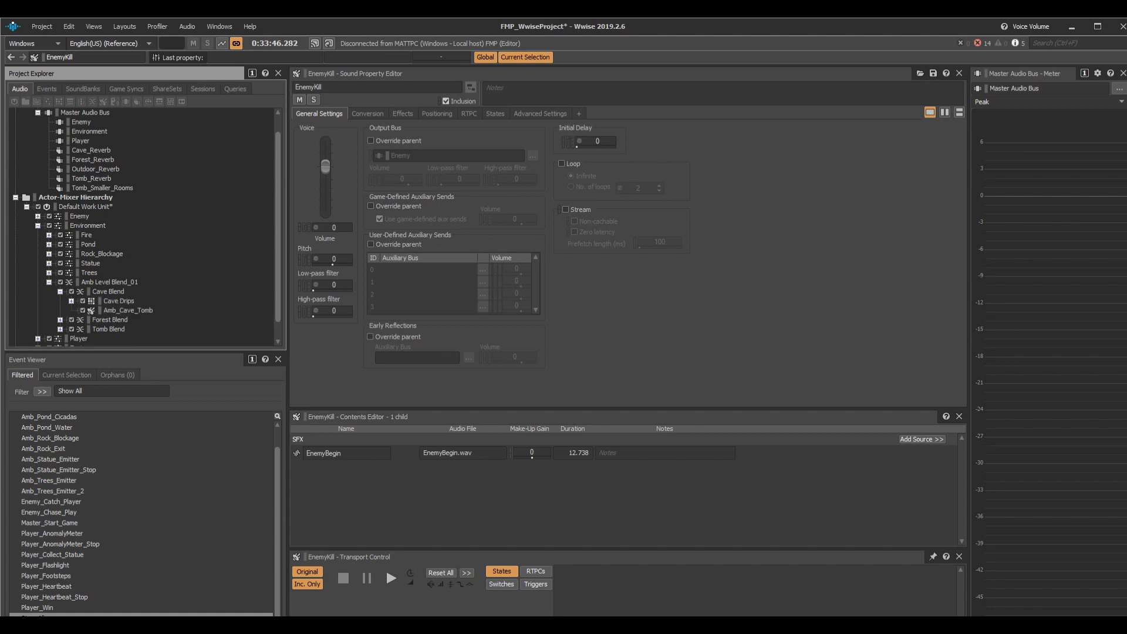
# Audition the Cave Blend container briefly and select its parent, Amb Level Blend_01
pyautogui.click(108, 292)
pyautogui.press('space')
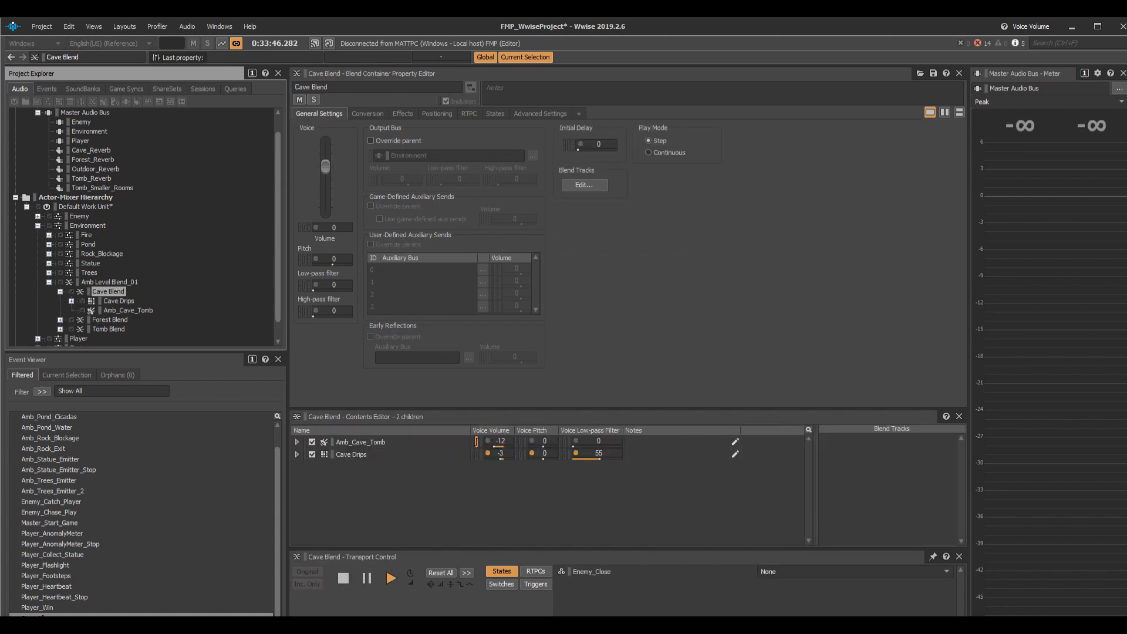
pyautogui.press('space')
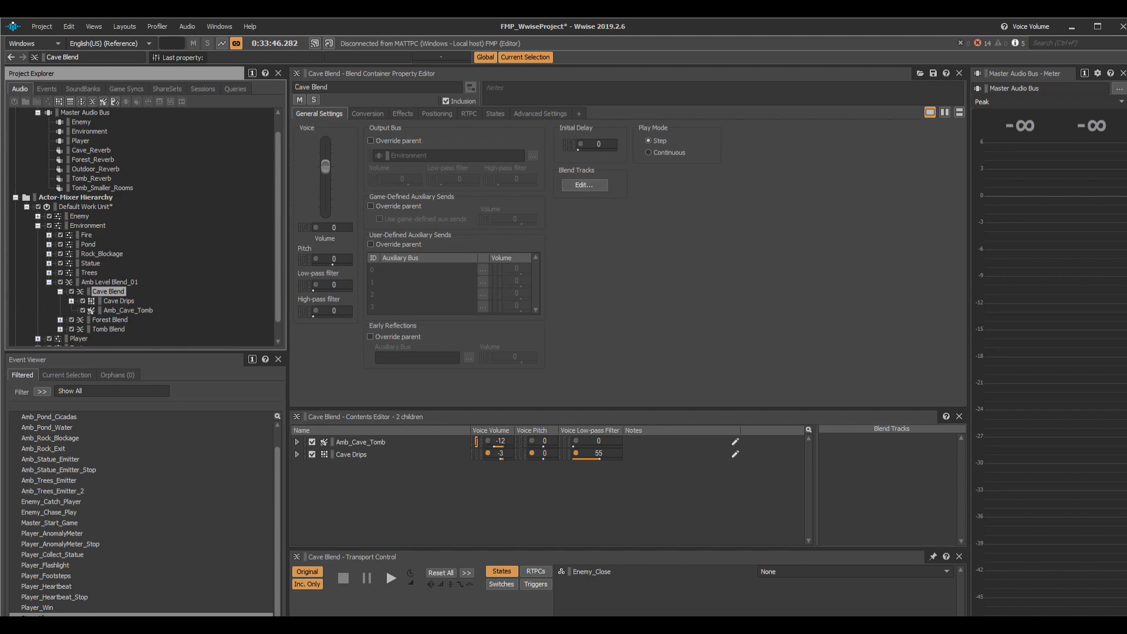
pyautogui.click(109, 283)
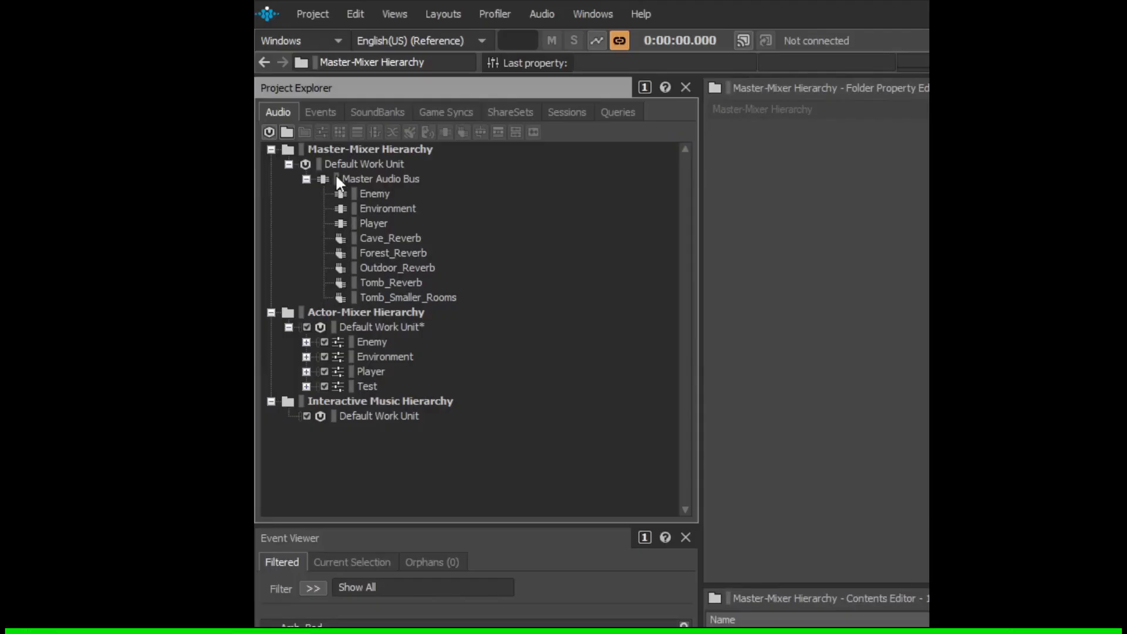
# Expand the Enemy actor-mixer through Chasing to the contents of Distance Blend
pyautogui.click(305, 342)
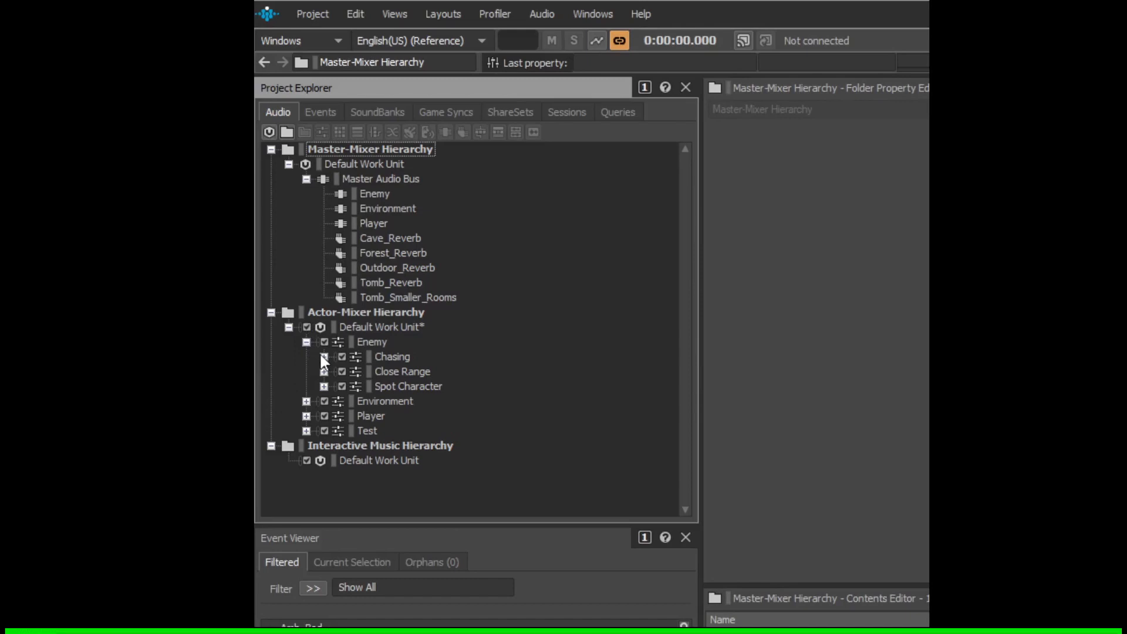
pyautogui.click(323, 356)
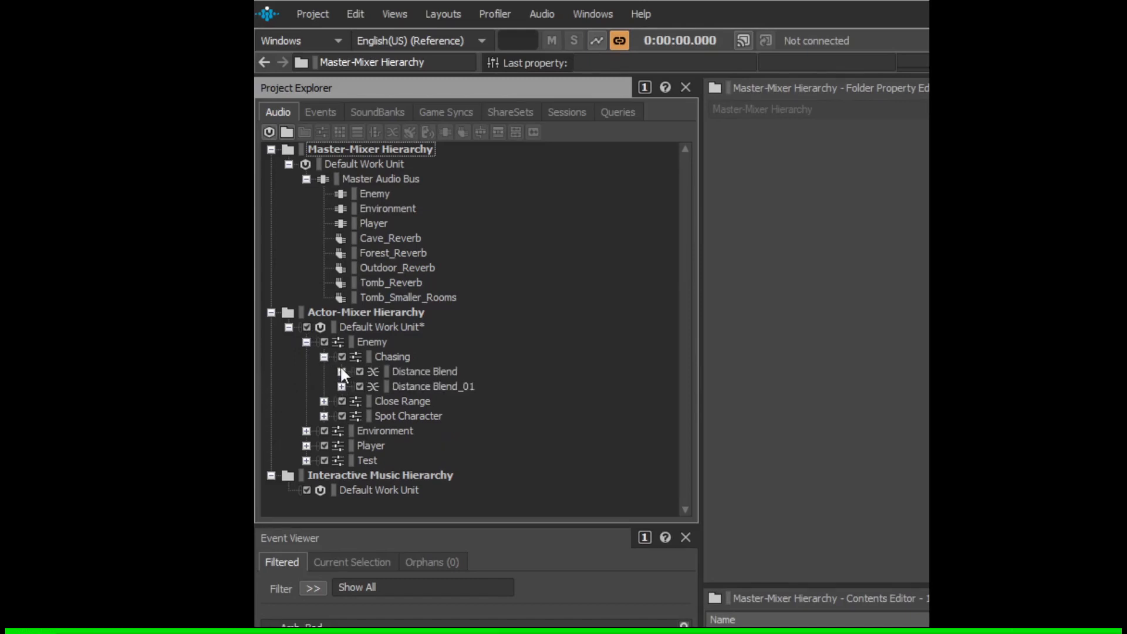
pyautogui.click(341, 371)
pyautogui.click(358, 431)
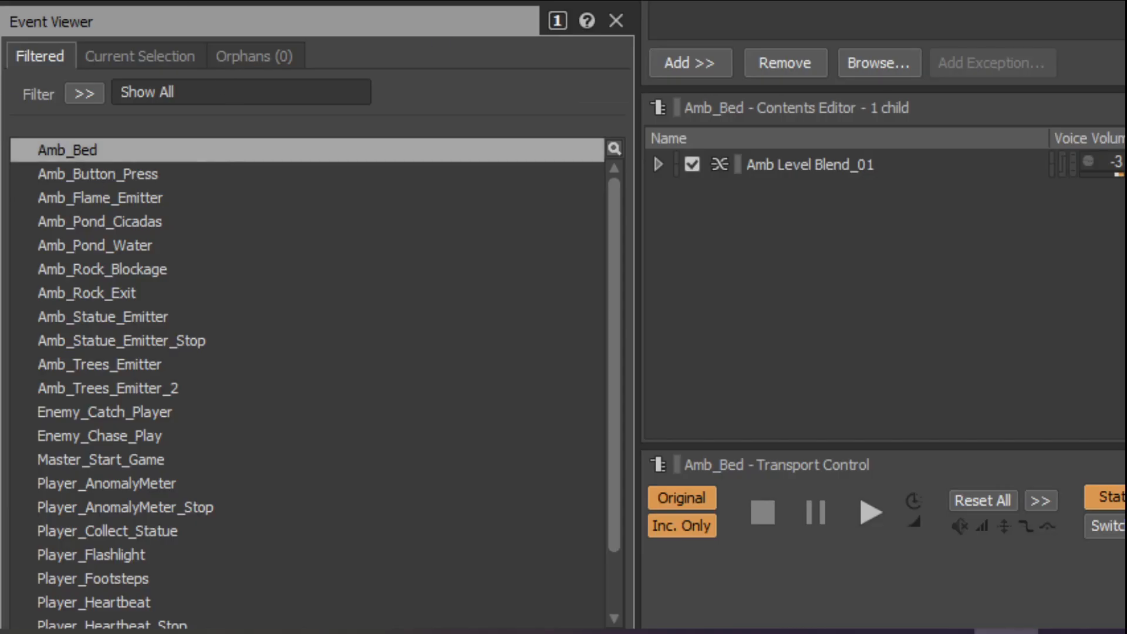
# Step down the event list from Amb_Bed past Amb_Flame_Emitter and Amb_Pond_Cicadas to review each event's contents
pyautogui.press('Down')
pyautogui.press('Down')
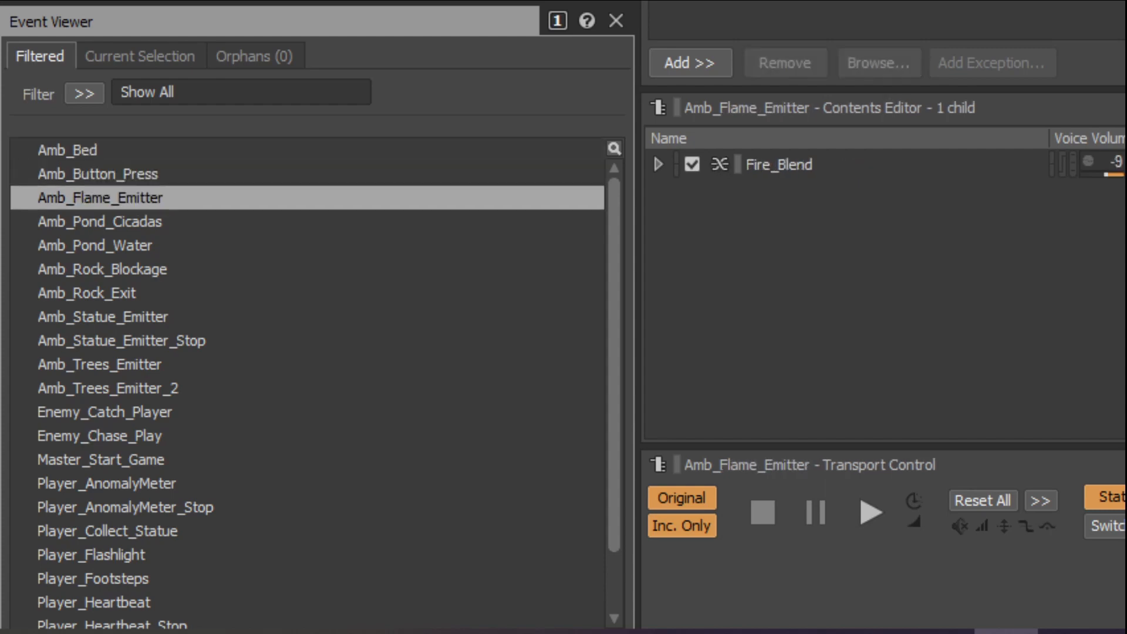
pyautogui.press('Down')
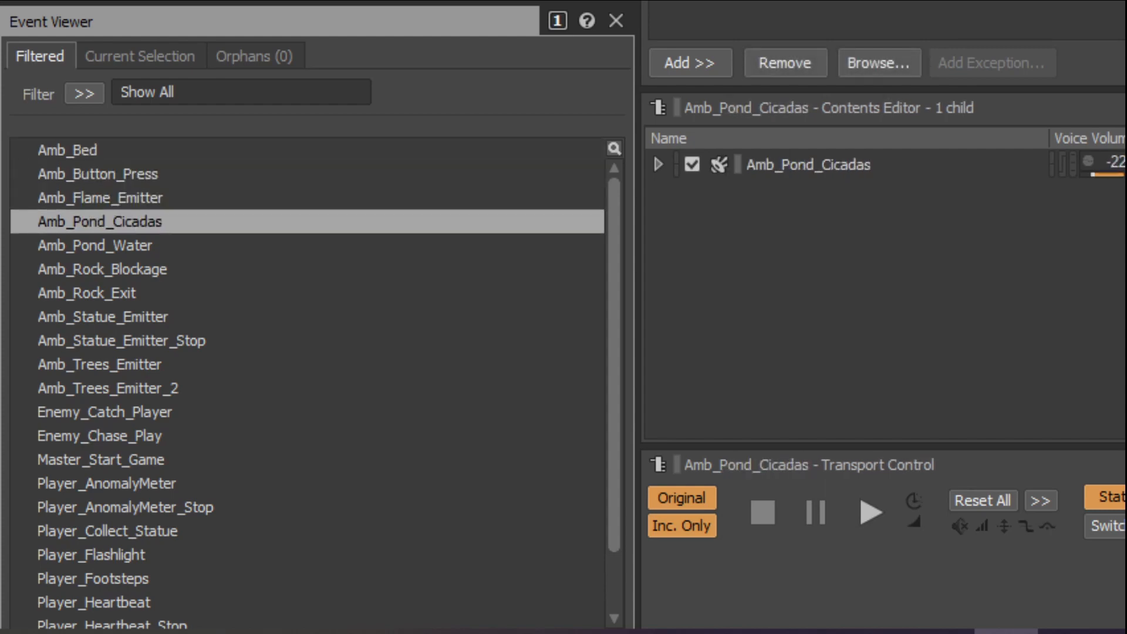
pyautogui.press('Down')
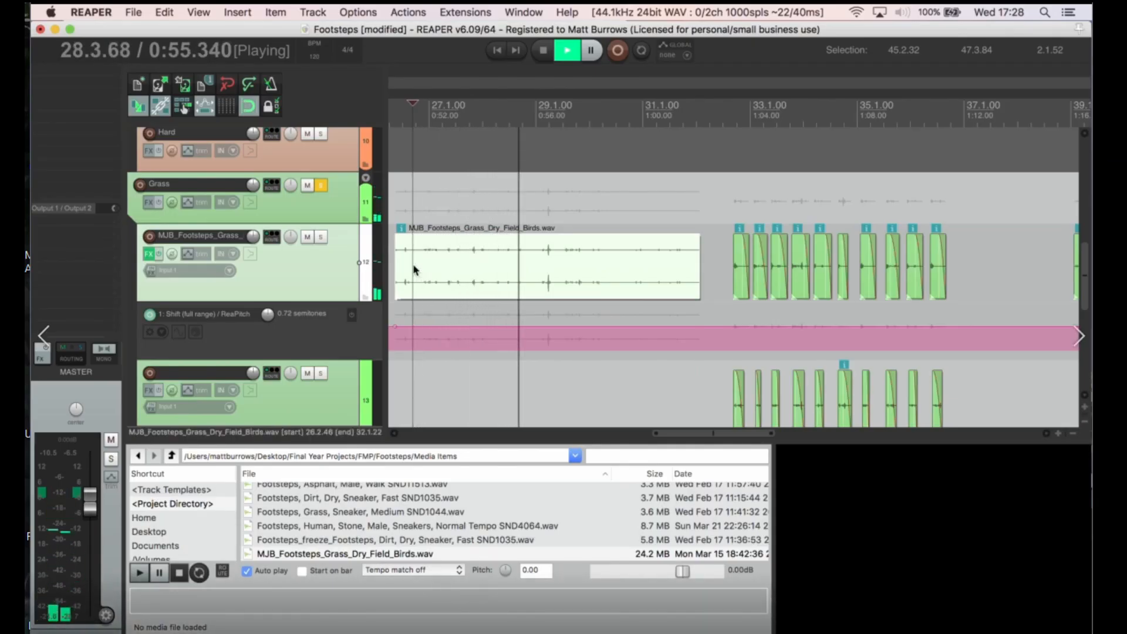
# Switch to REAPER and audition the cut grass footsteps from the first clip with the MJB_Footsteps_Grass track soloed
pyautogui.press('space')
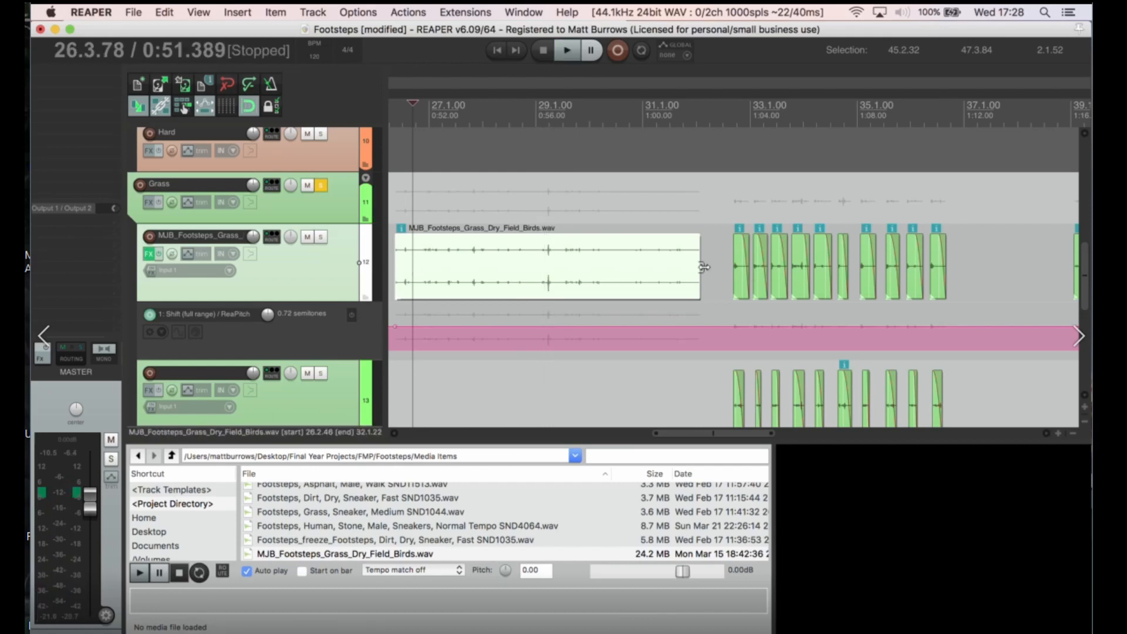
pyautogui.click(734, 260)
pyautogui.click(321, 237)
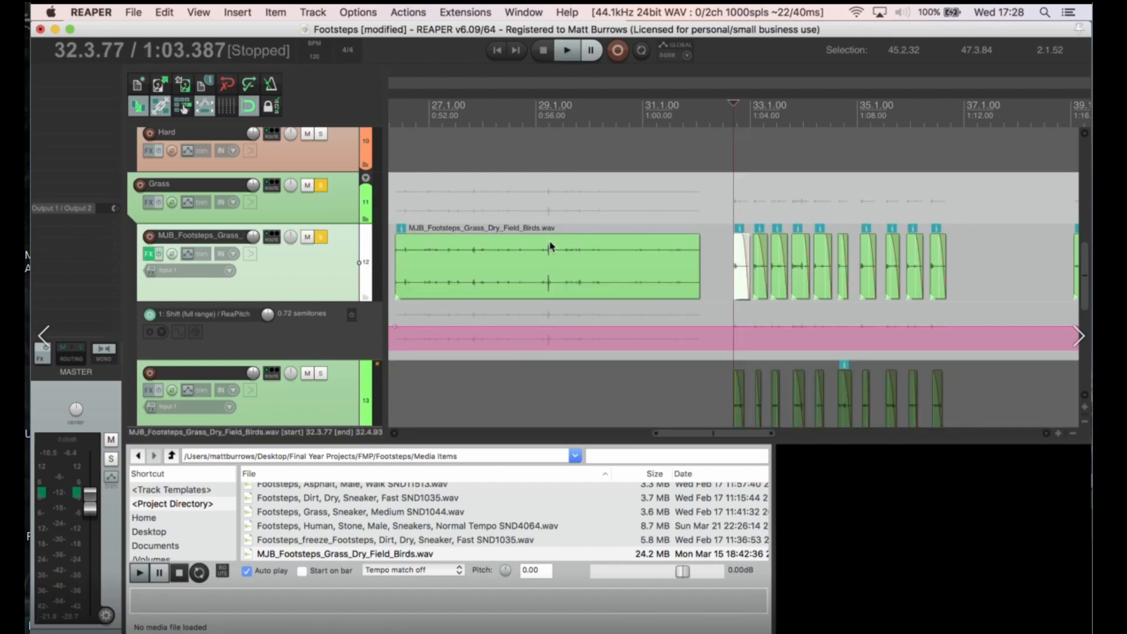
pyautogui.hscroll(5, 550, 247)
pyautogui.press('space')
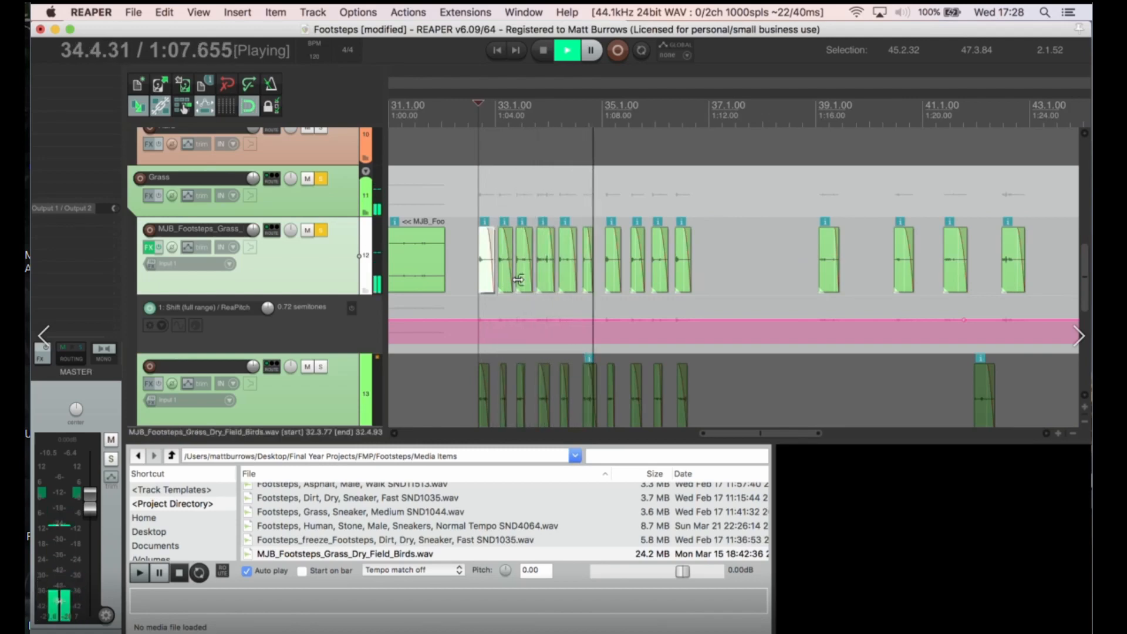
pyautogui.press('space')
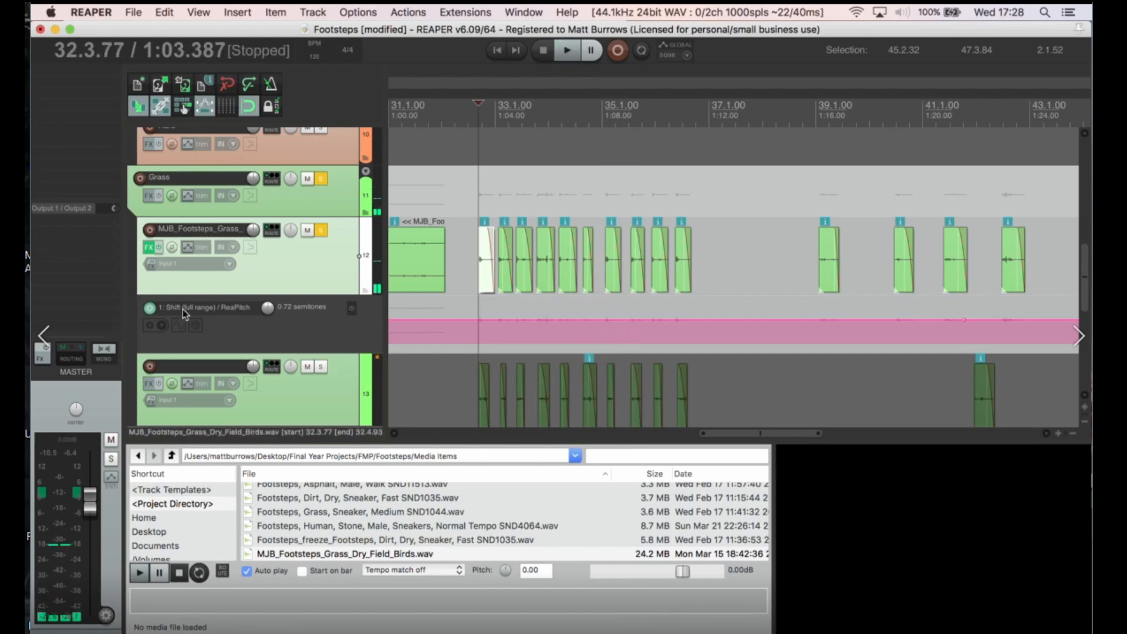
# Audition the grass footsteps on track 13 soloed alone, and both grass footstep layers together
pyautogui.click(322, 366)
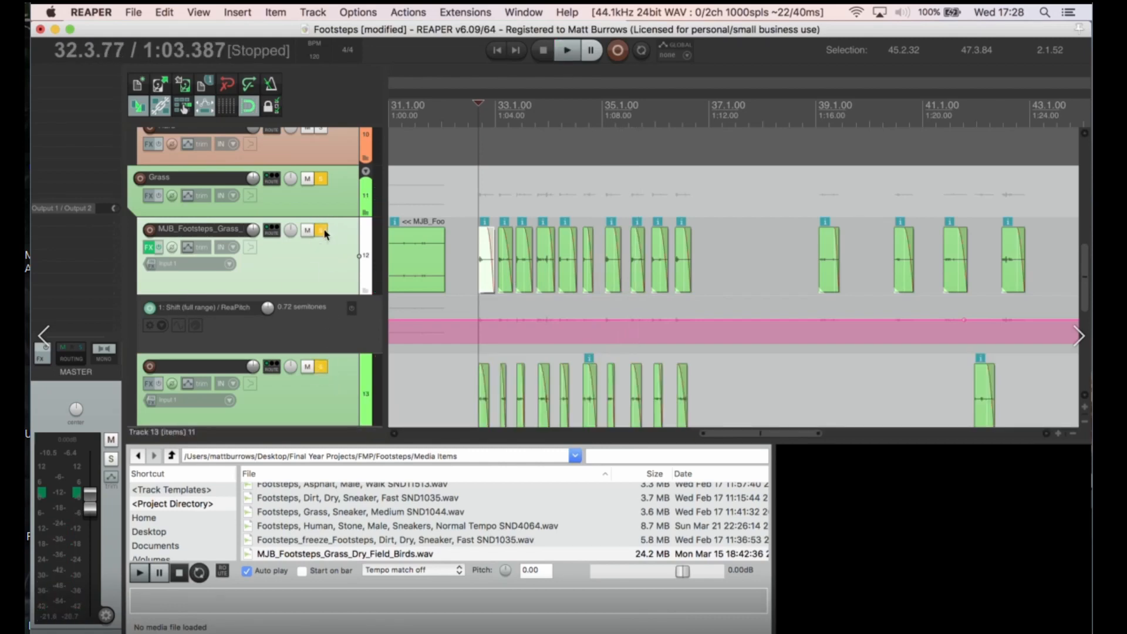
pyautogui.click(321, 230)
pyautogui.press('space')
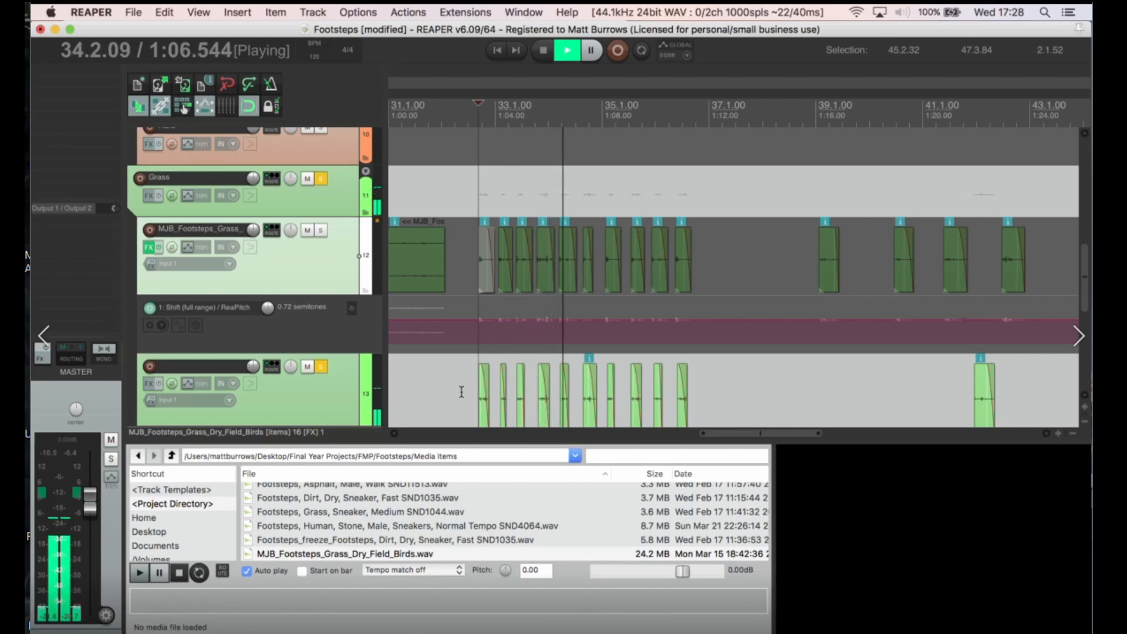
pyautogui.press('space')
pyautogui.click(318, 365)
pyautogui.press('space')
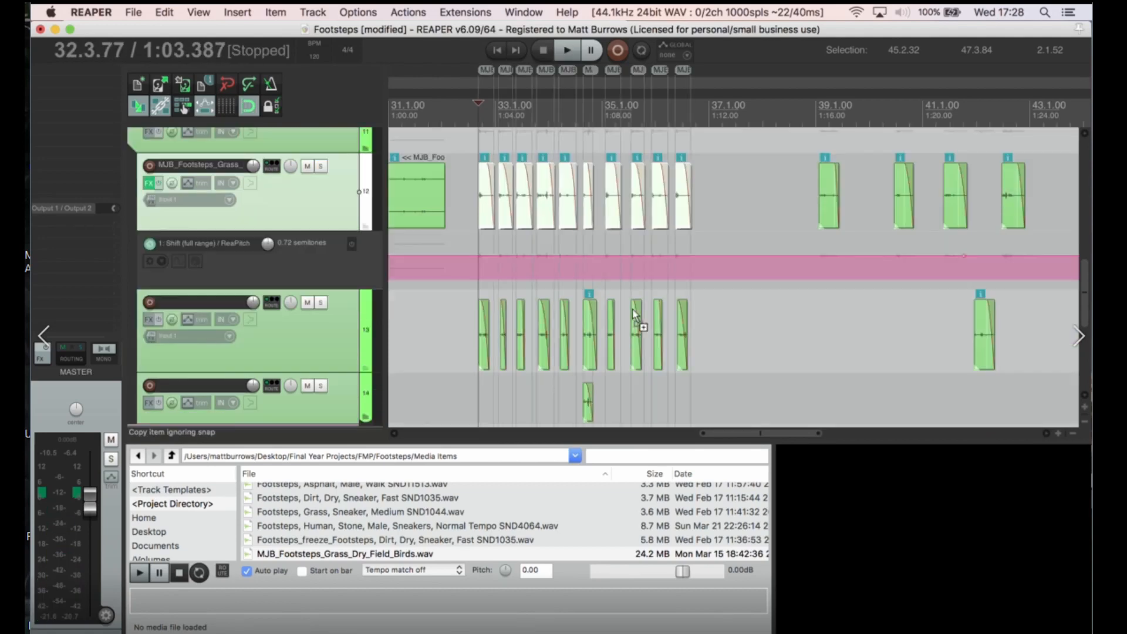
# Open the project's Render to File settings and review the bounds option, keeping Project regions
pyautogui.scroll(2, 618, 244)
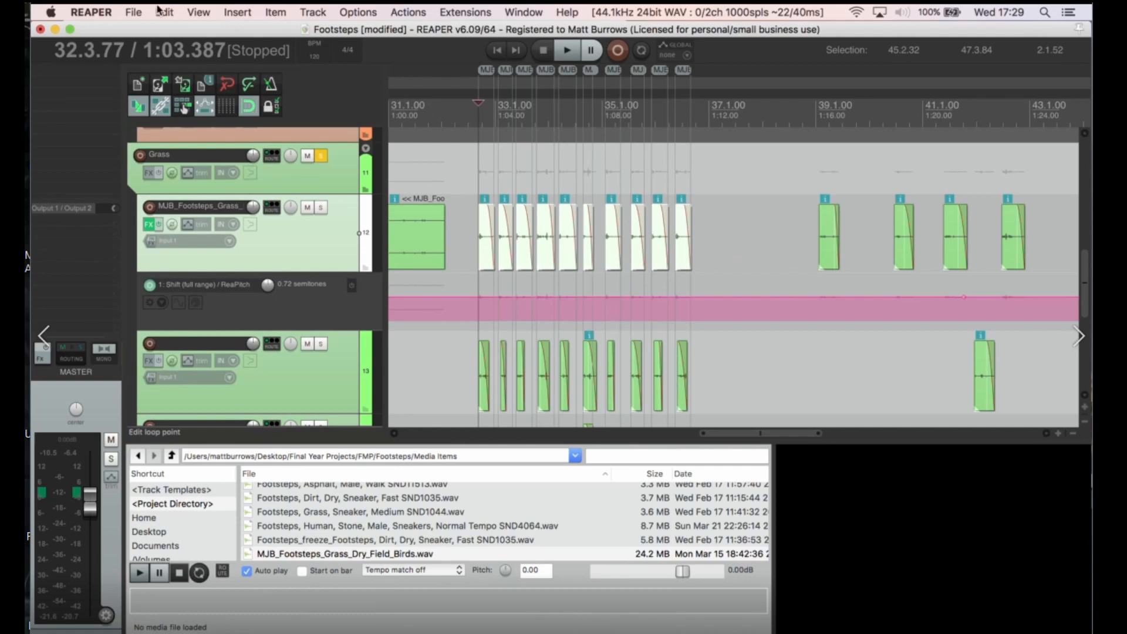
pyautogui.click(133, 11)
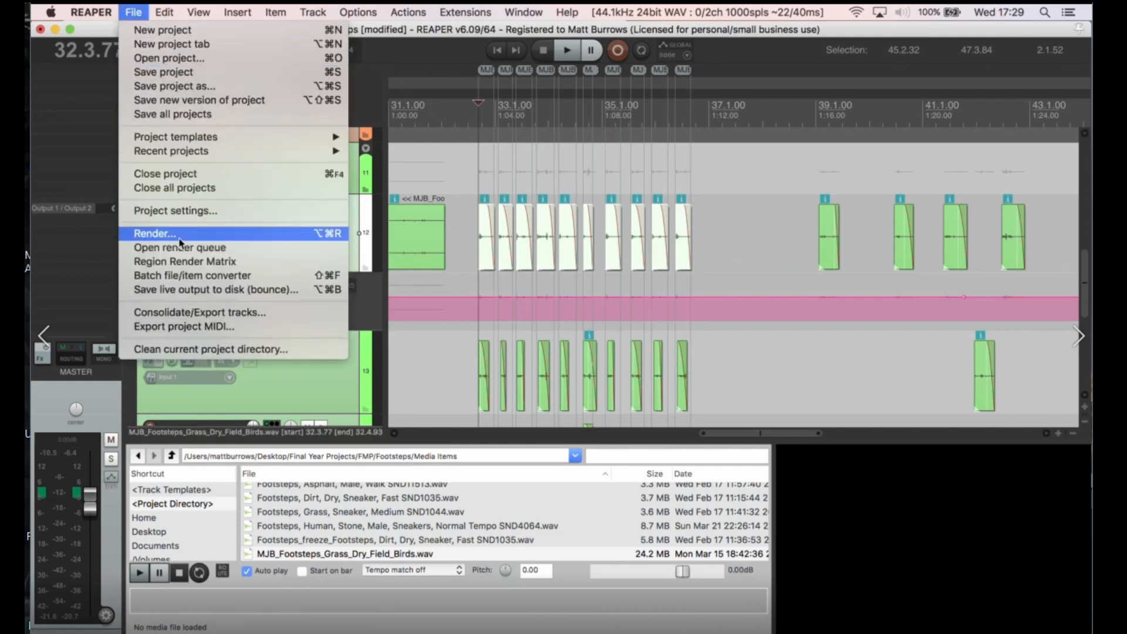
pyautogui.click(181, 241)
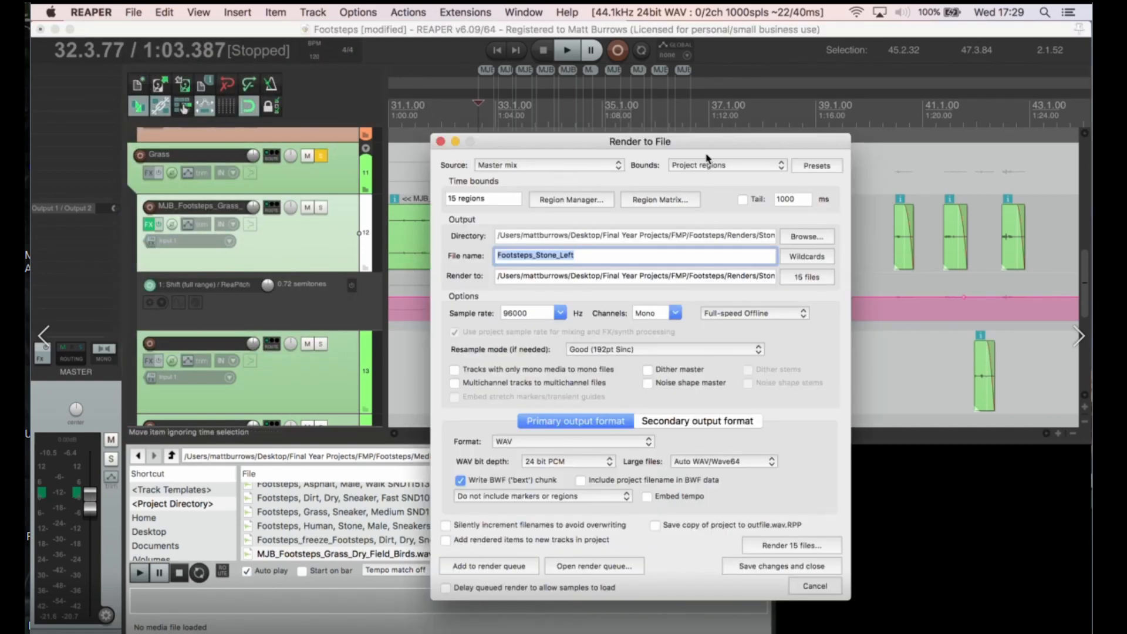
pyautogui.click(714, 170)
pyautogui.click(701, 168)
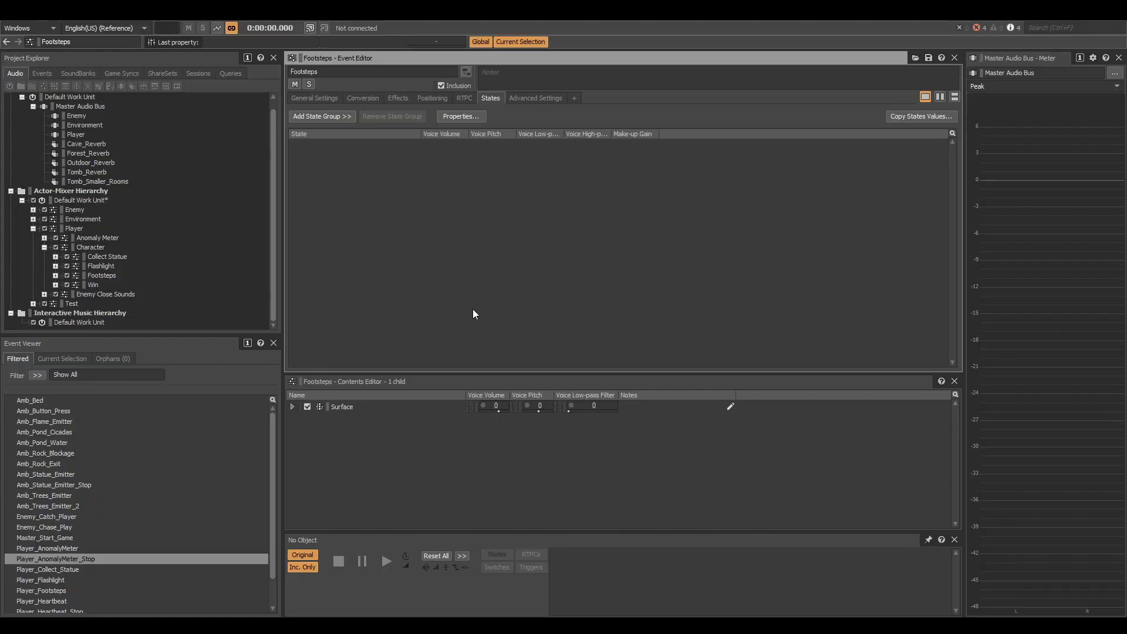
# Switch to Wwise and open the Surface switch container under Footsteps to review its Dirt, Grass, Stone and TombDirt assignments
pyautogui.click(95, 274)
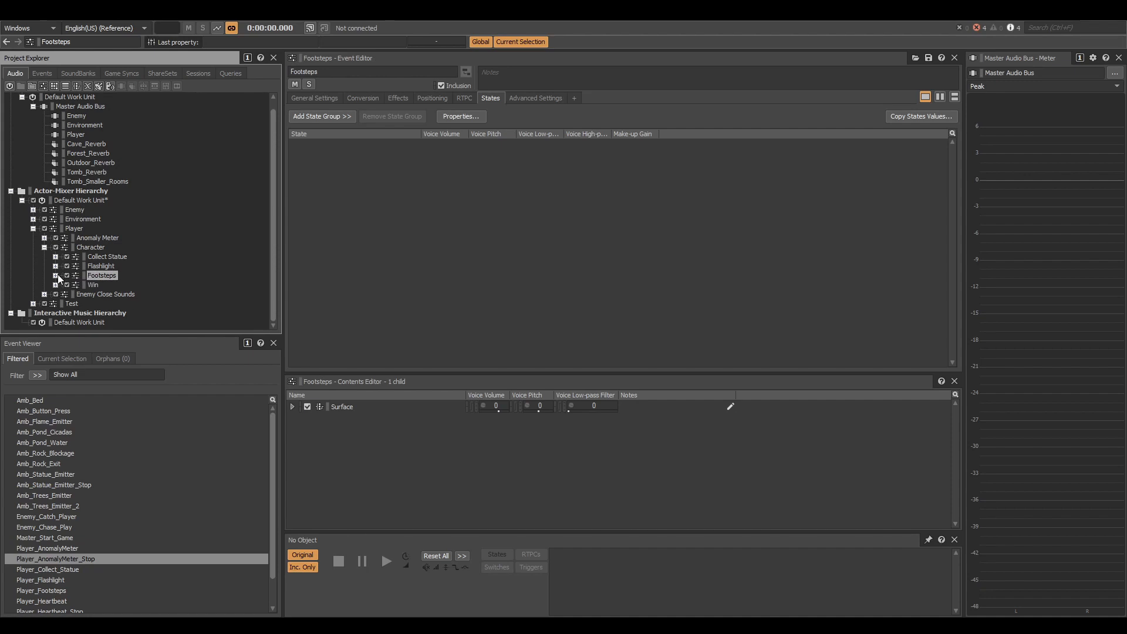
pyautogui.click(57, 275)
pyautogui.click(106, 286)
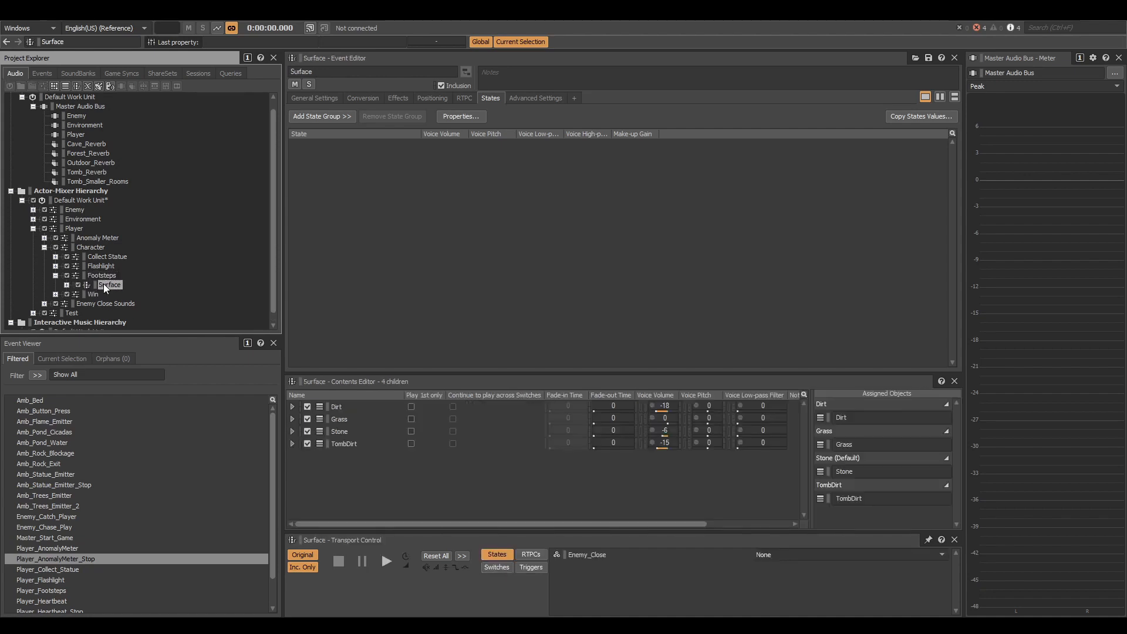
pyautogui.click(854, 421)
pyautogui.click(858, 446)
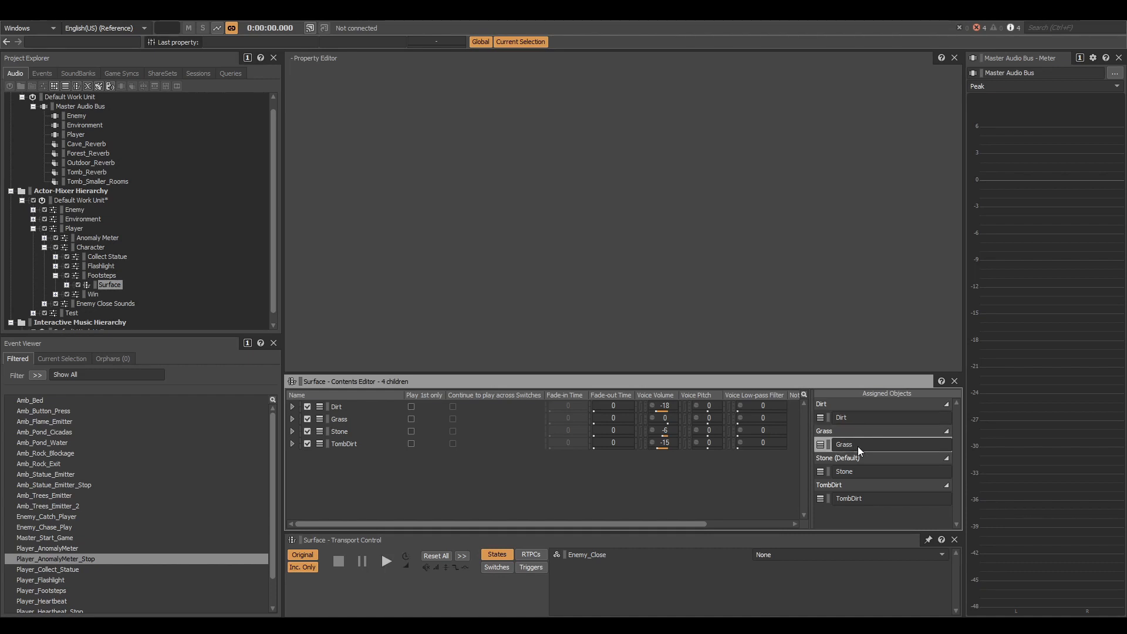
pyautogui.click(862, 471)
pyautogui.click(863, 495)
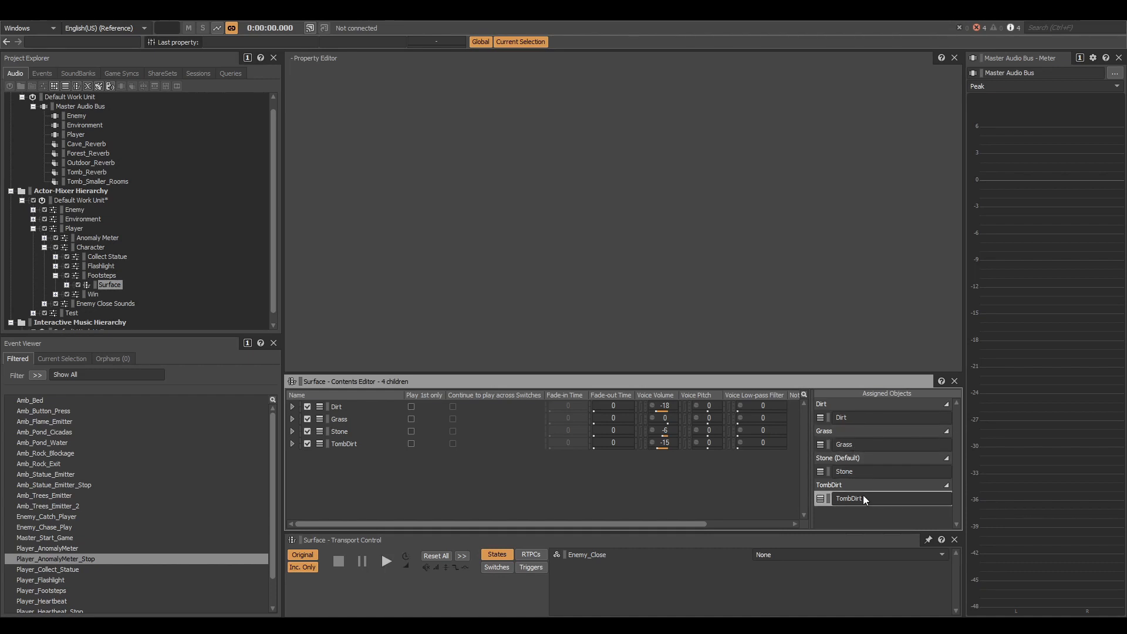
# Expand the Dirt and Grass containers and Dirt's Left Foot to examine how the footsteps are structured
pyautogui.click(293, 407)
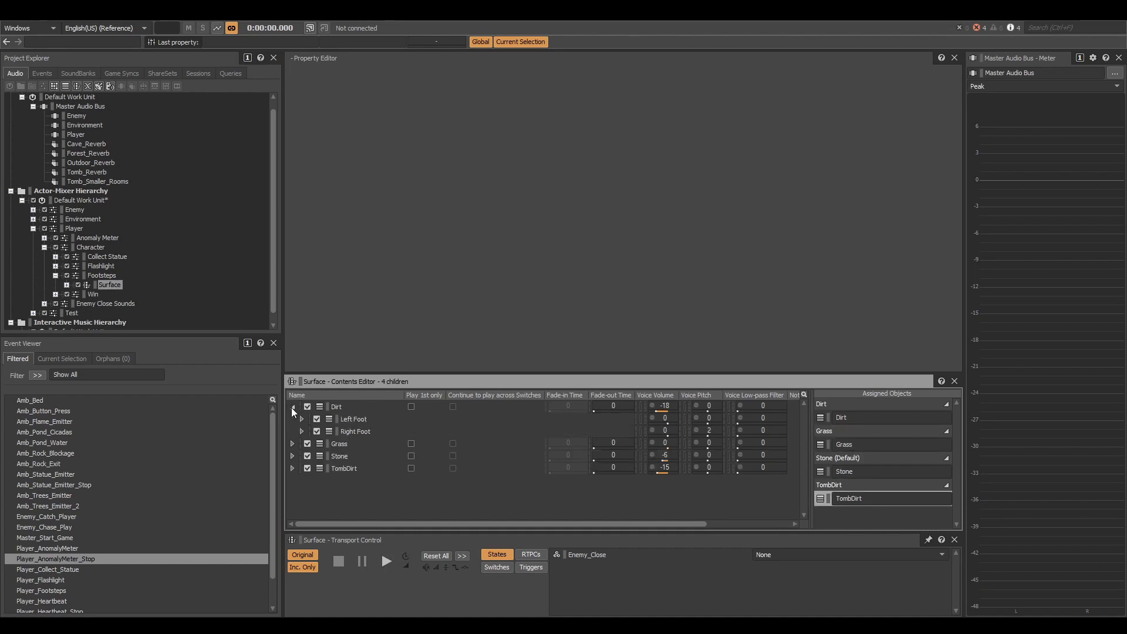
pyautogui.click(292, 444)
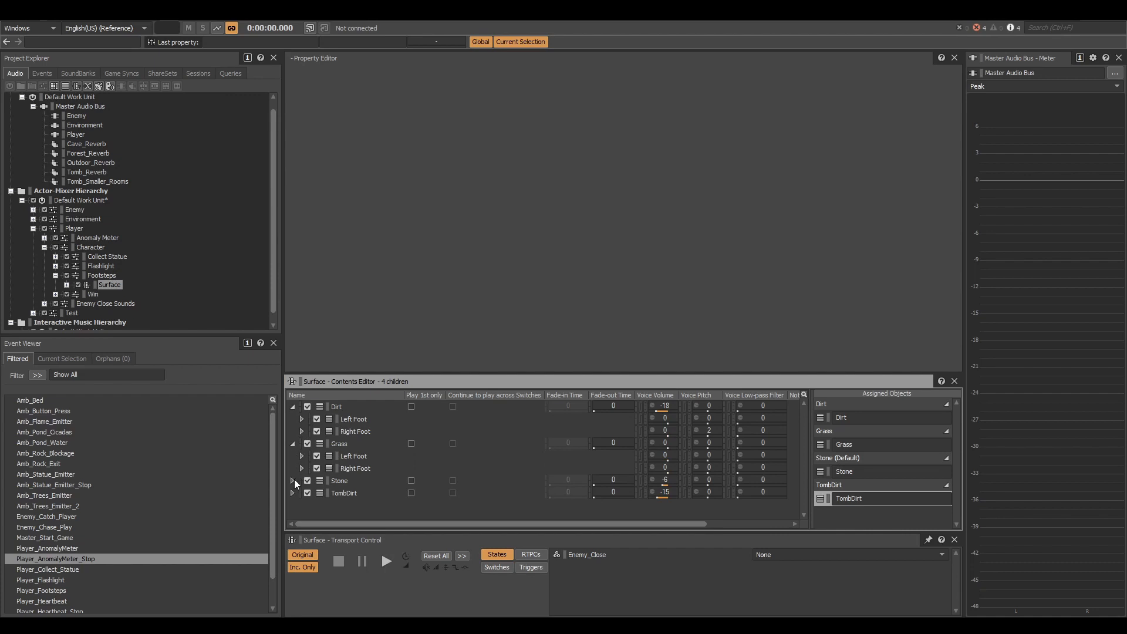
pyautogui.click(302, 419)
pyautogui.click(312, 432)
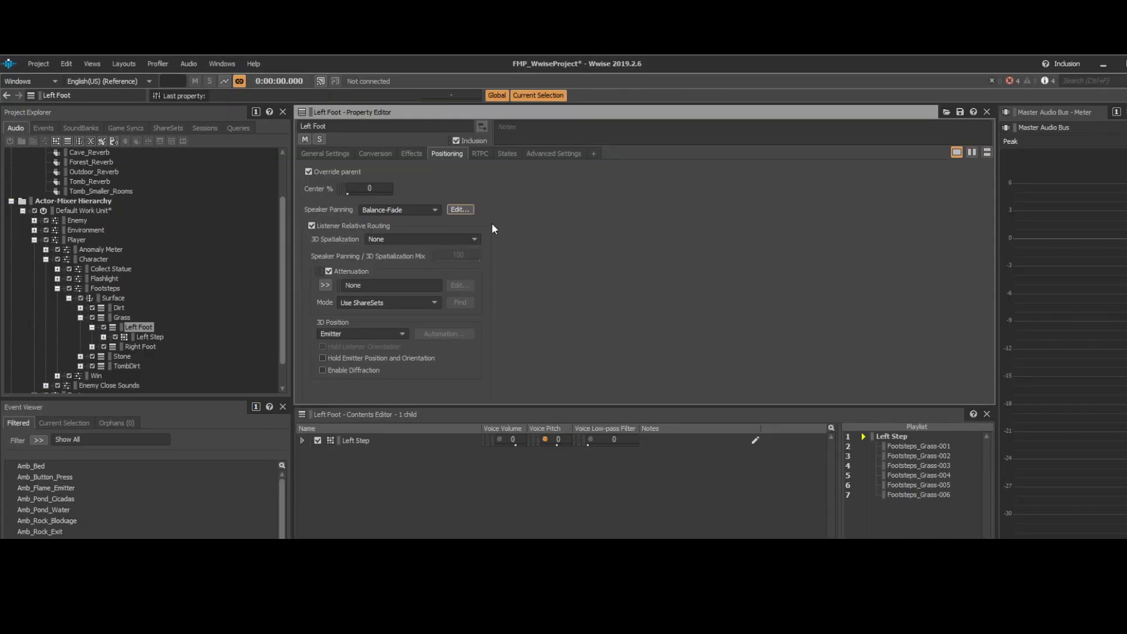
# Examine the speaker panning positions of the Grass surface's Left Foot and Right Foot containers
pyautogui.click(459, 210)
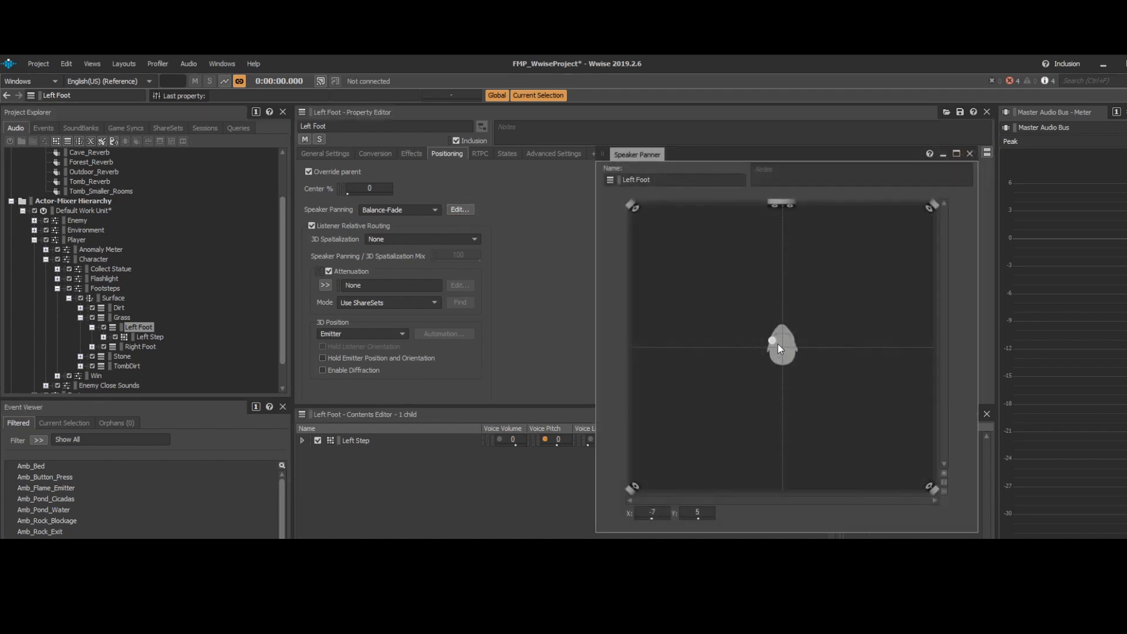
pyautogui.click(970, 154)
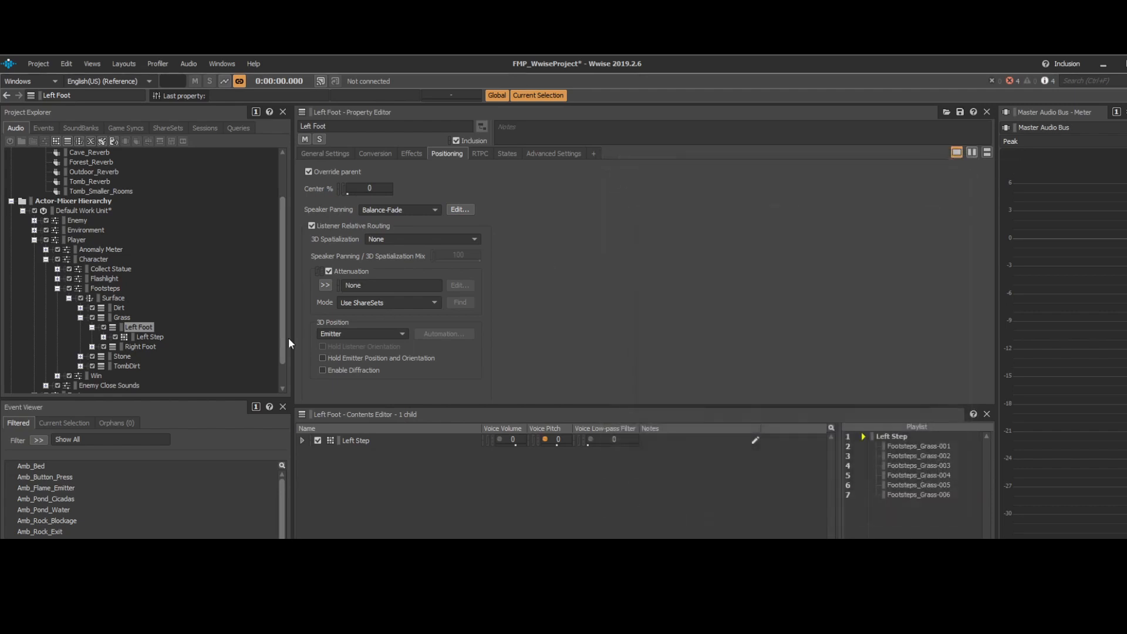
pyautogui.click(128, 347)
pyautogui.click(461, 210)
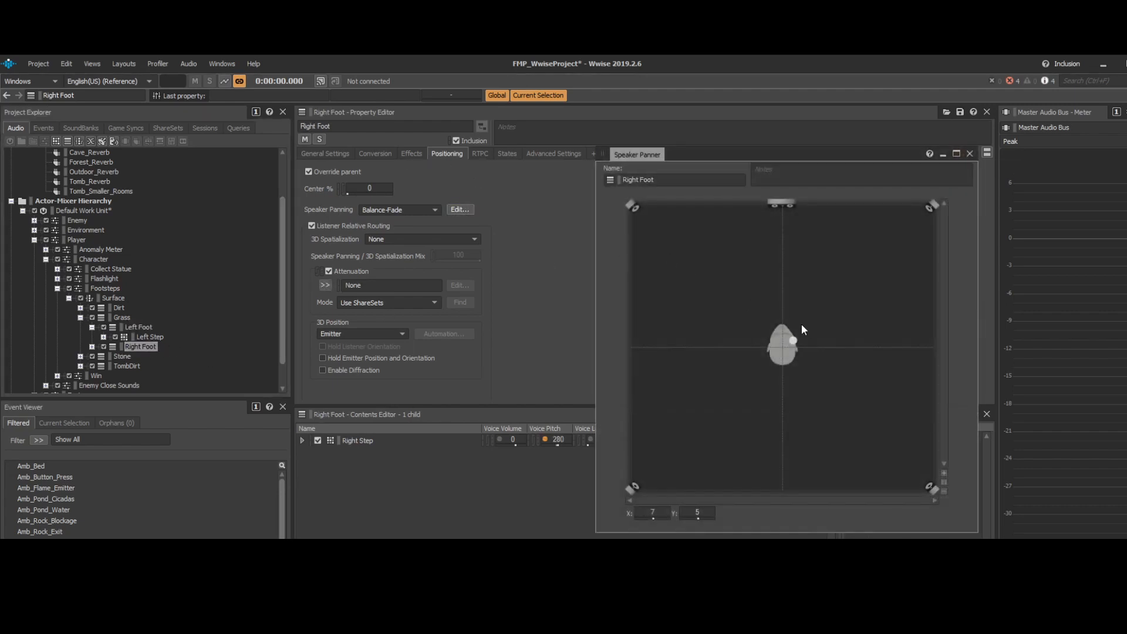
pyautogui.click(971, 155)
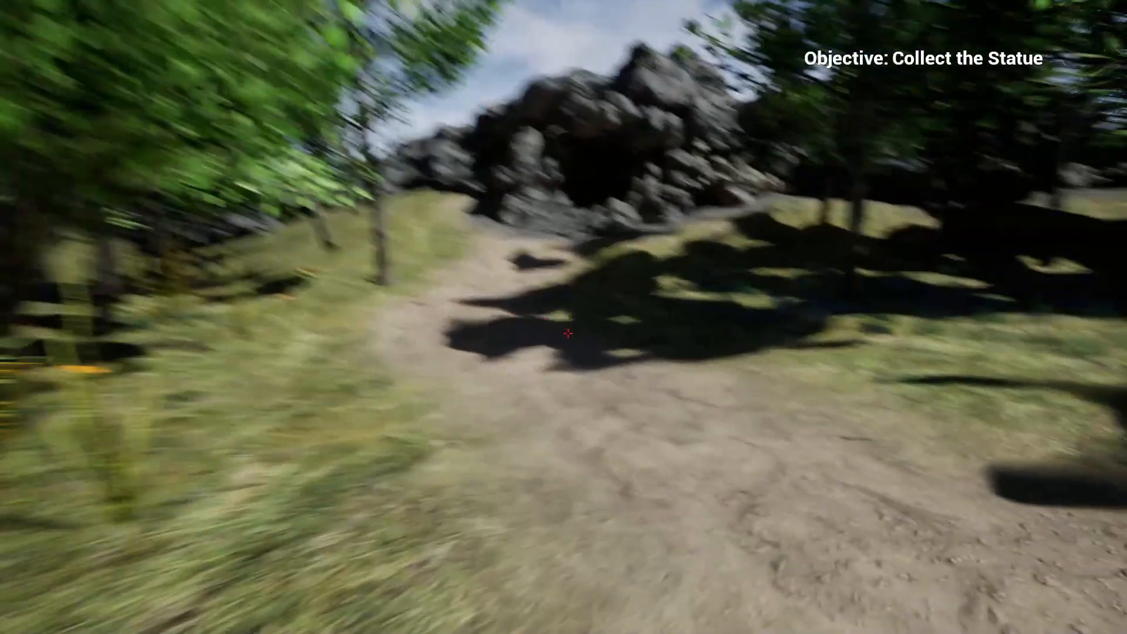
# Switch to Unreal Engine, walk the forest path in the game, and fly the level view towards the cave entrance
pyautogui.press('w')
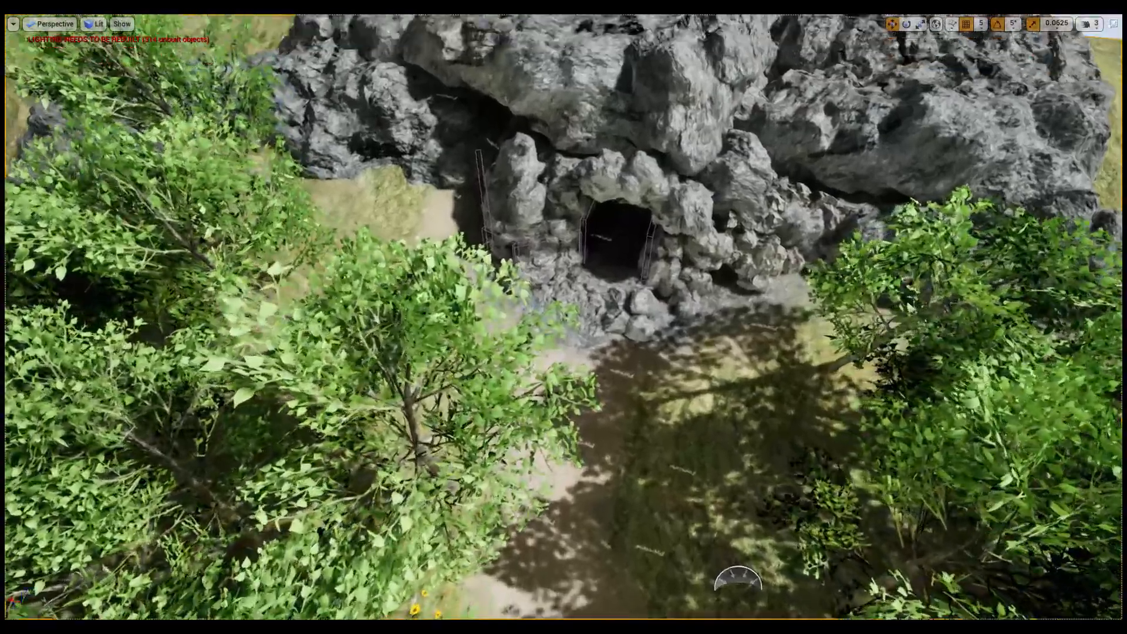
pyautogui.press('w')
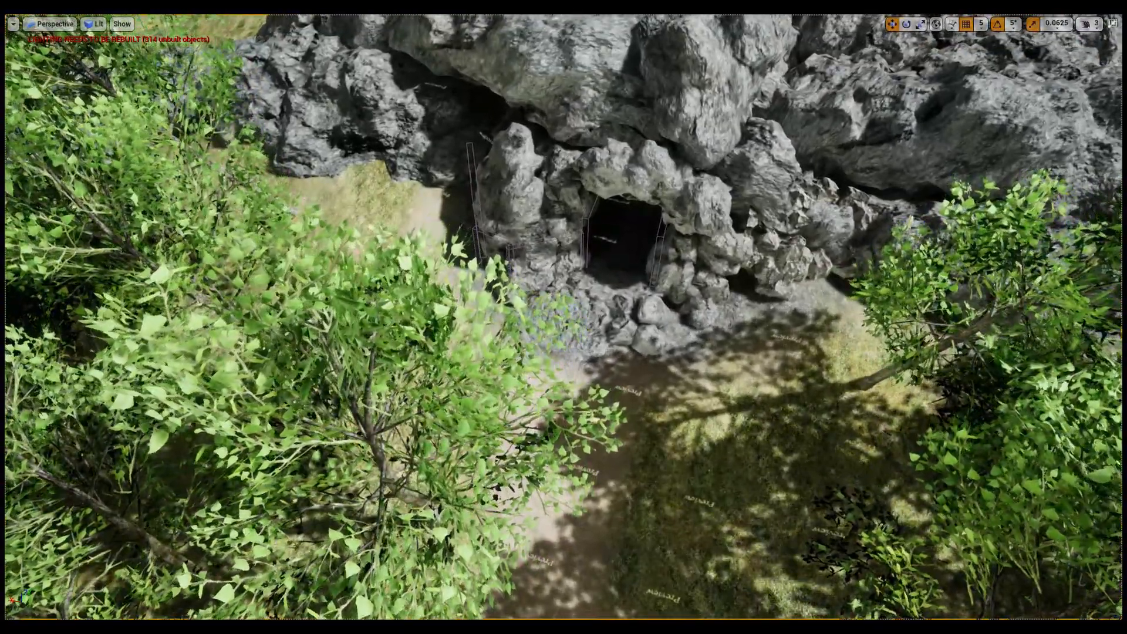
pyautogui.scroll(1, 564, 317)
pyautogui.press('w')
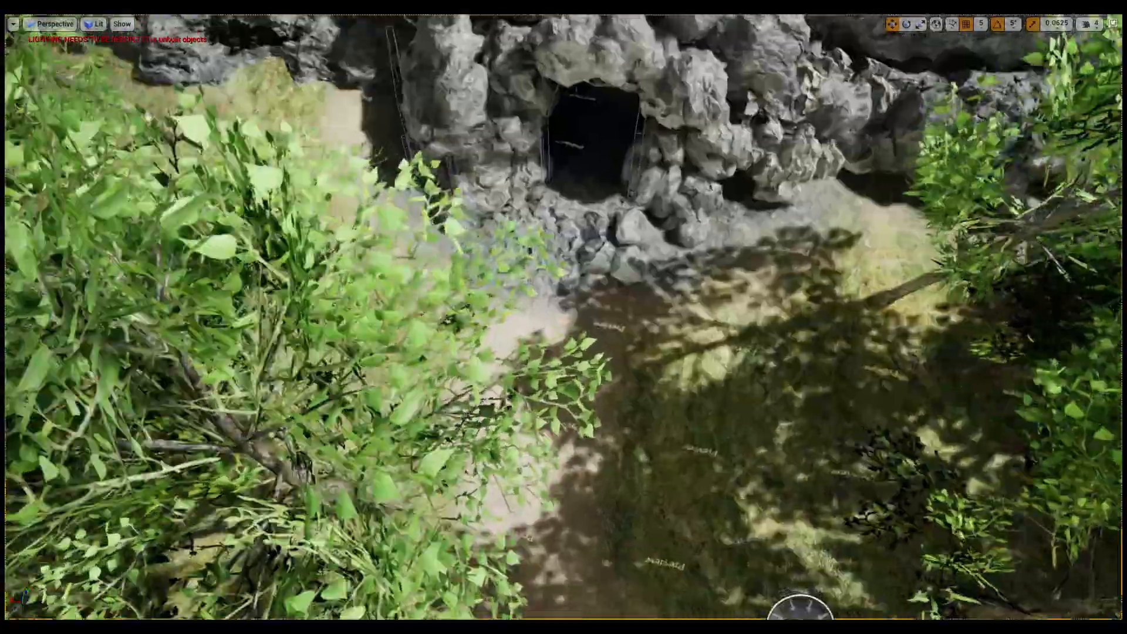
pyautogui.press('w')
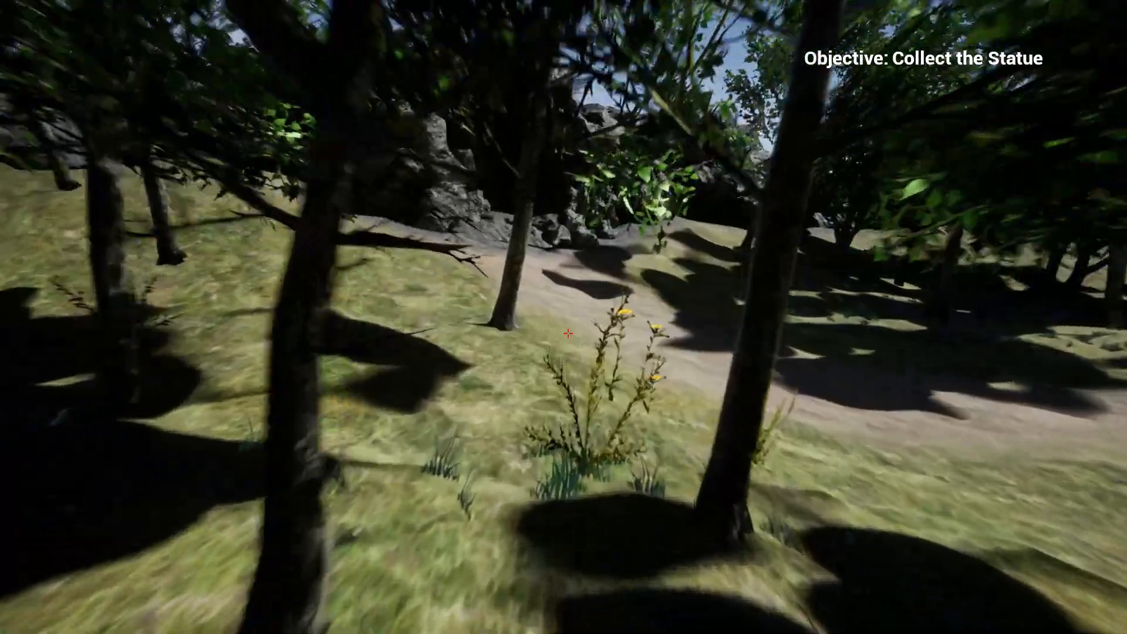
# Walk the player from the forest path into the dark cave to hear how the ambience changes
pyautogui.press('w')
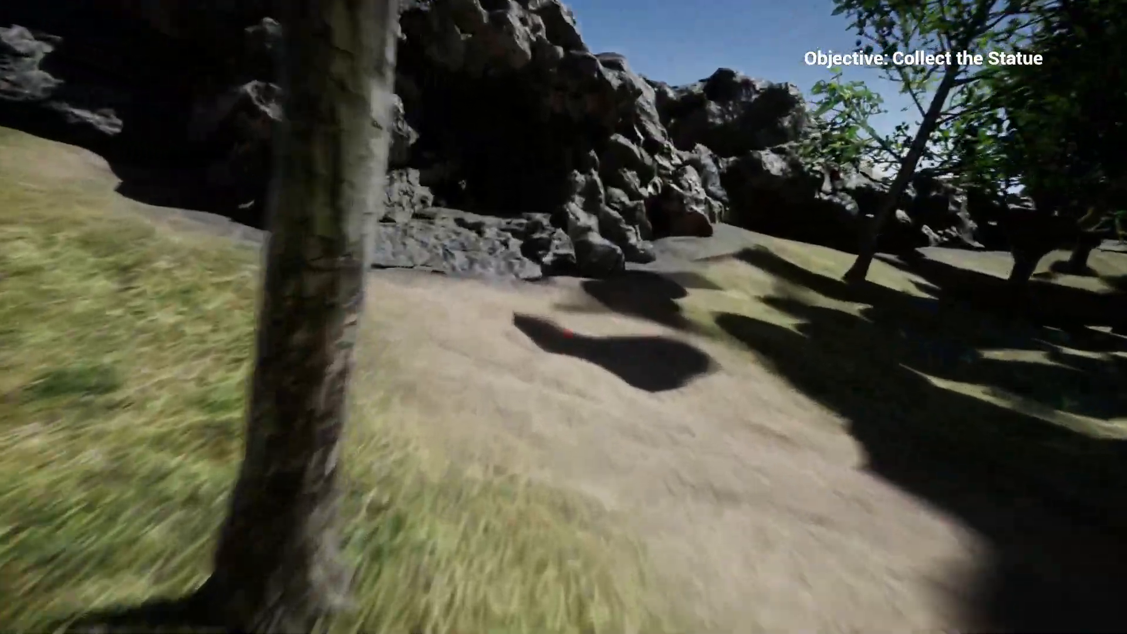
pyautogui.press('w')
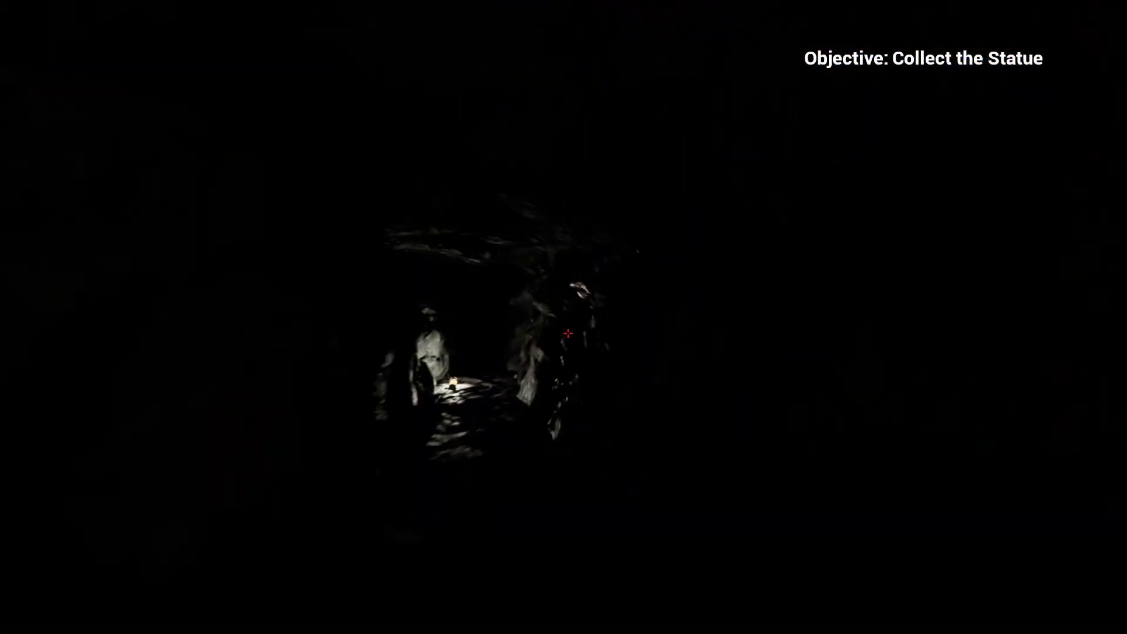
pyautogui.press('w')
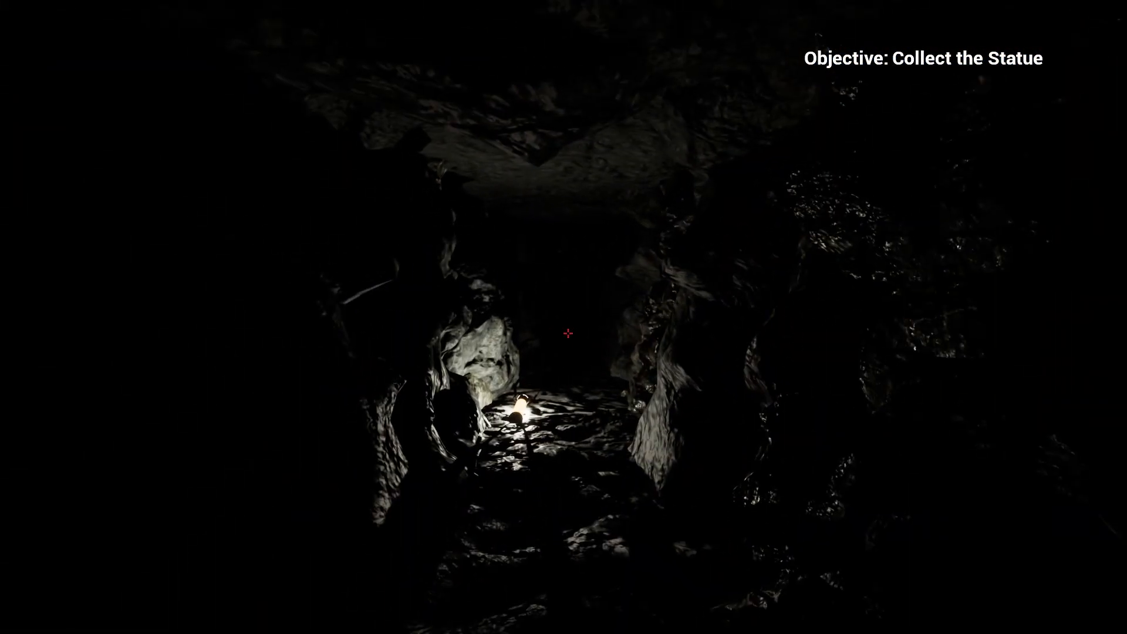
pyautogui.press('w')
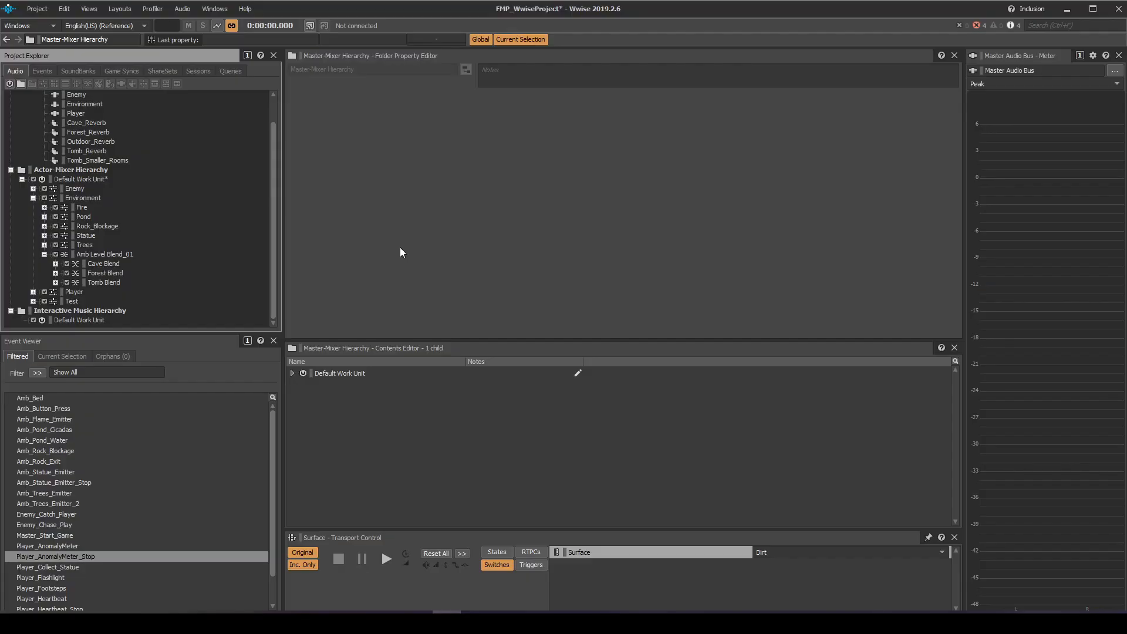
# Switch to Wwise, select Amb Level Blend_01, expand its Cave Blend and examine the Cave Blend's general settings
pyautogui.click(309, 245)
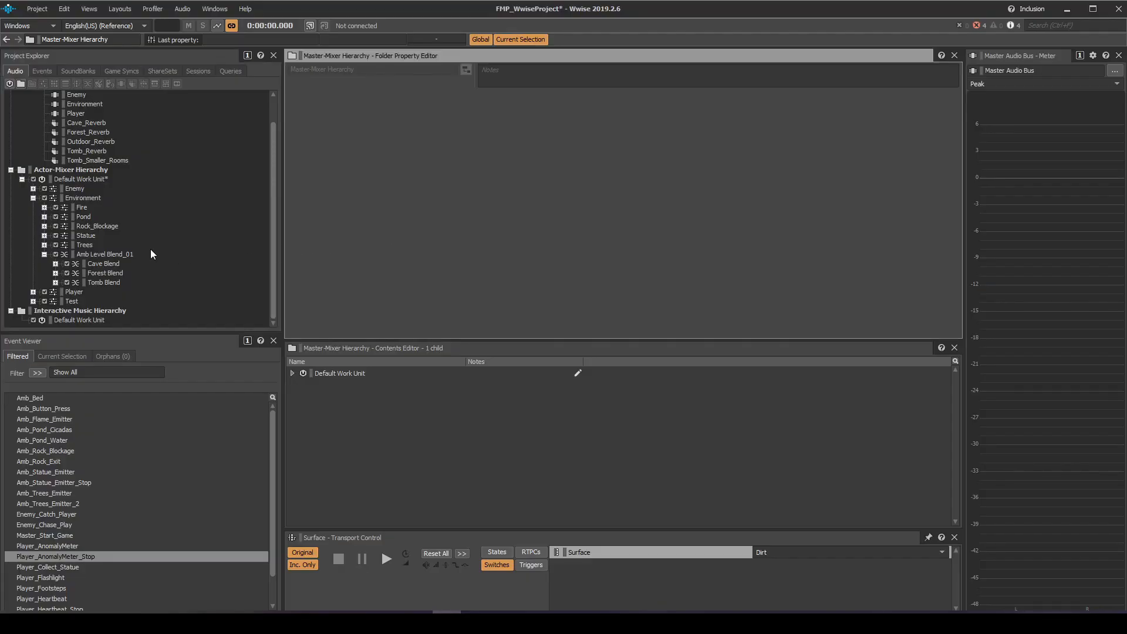
pyautogui.click(91, 253)
pyautogui.click(55, 263)
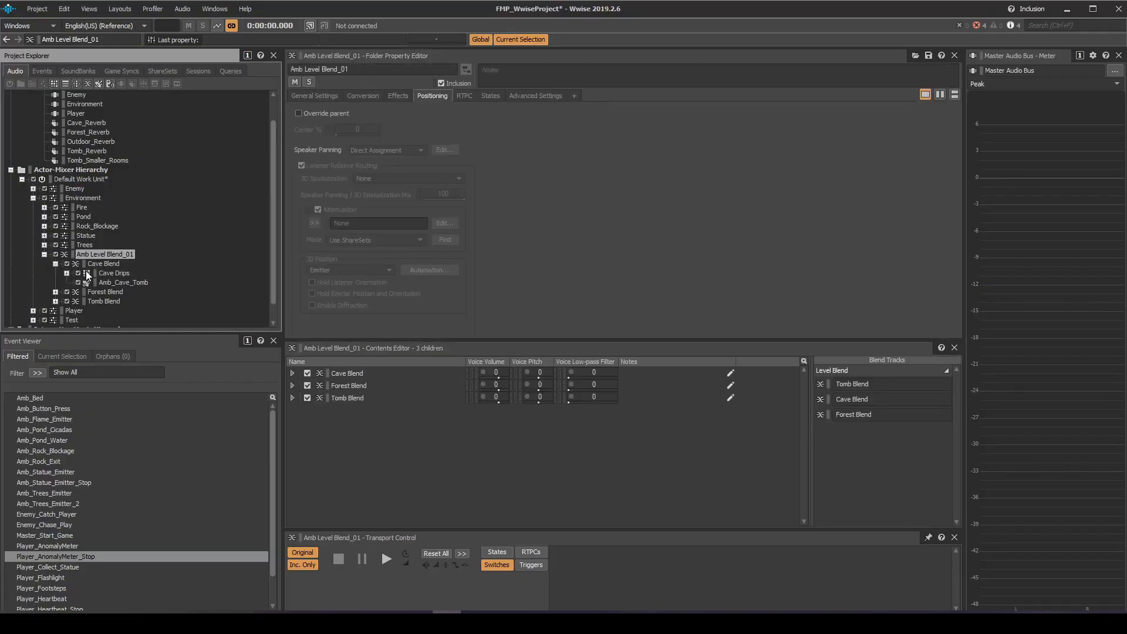
pyautogui.click(104, 263)
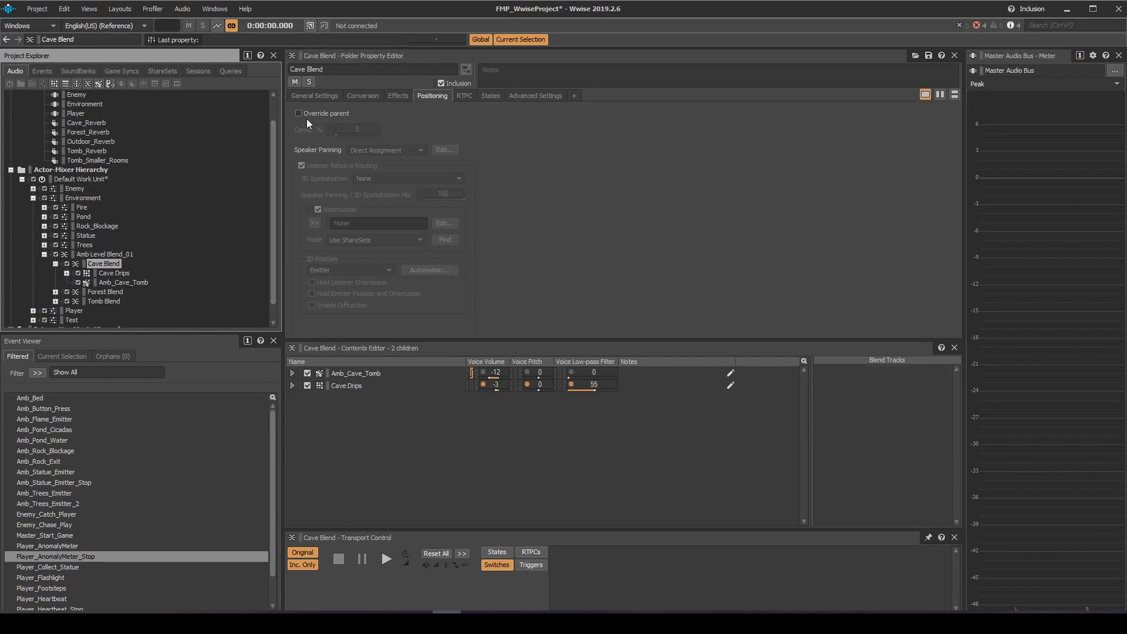
pyautogui.click(328, 94)
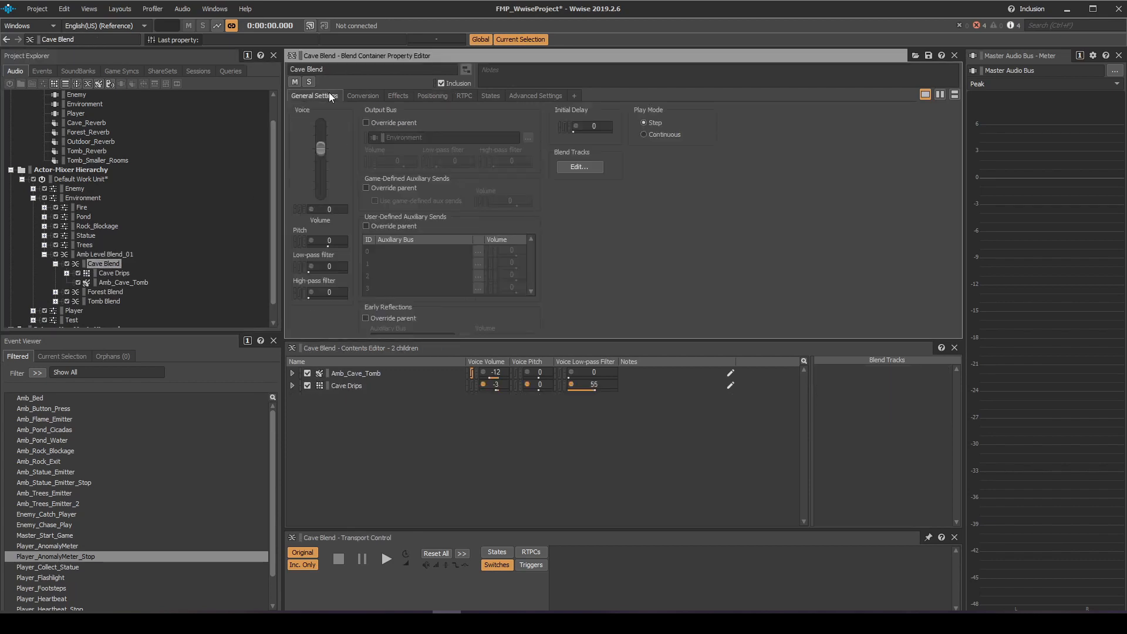
# Open the blend track editor for Amb Level Blend_01 and audition the tomb, cave and forest crossfades by sweeping LevelProgression
pyautogui.click(116, 253)
pyautogui.click(579, 167)
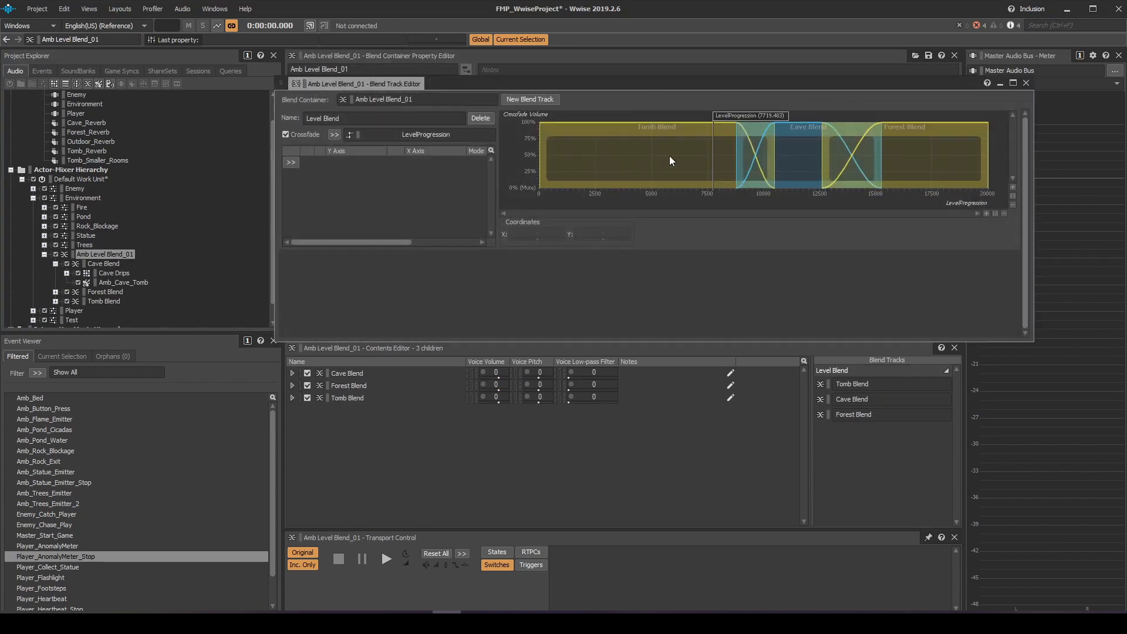
pyautogui.moveTo(755, 116); pyautogui.dragTo(572, 145)
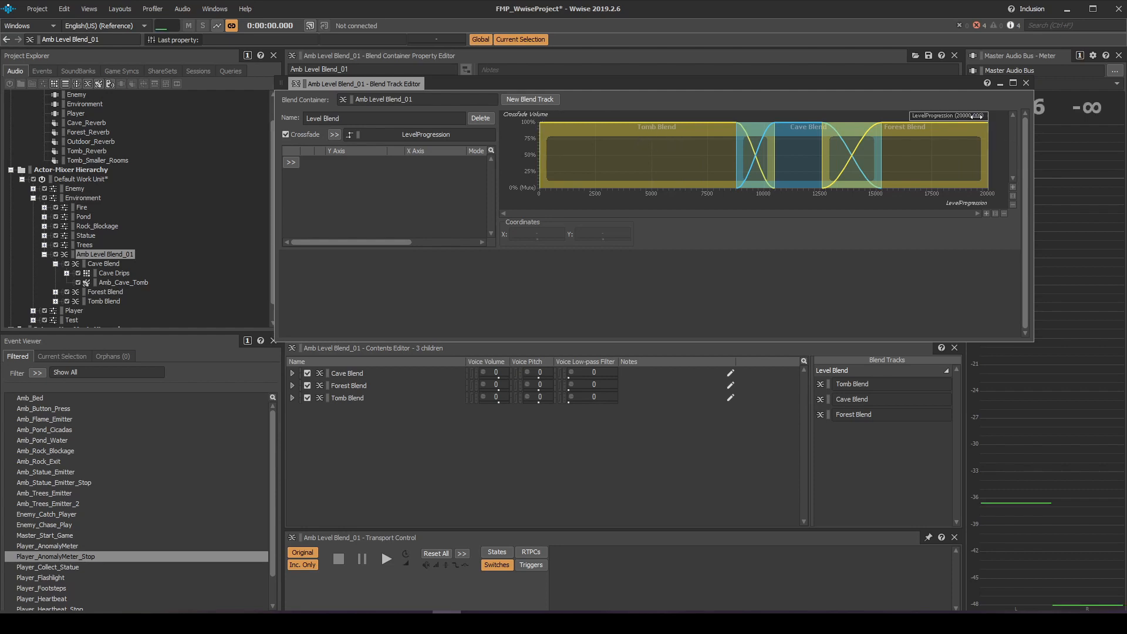
pyautogui.press('space')
pyautogui.moveTo(976, 116); pyautogui.dragTo(711, 129)
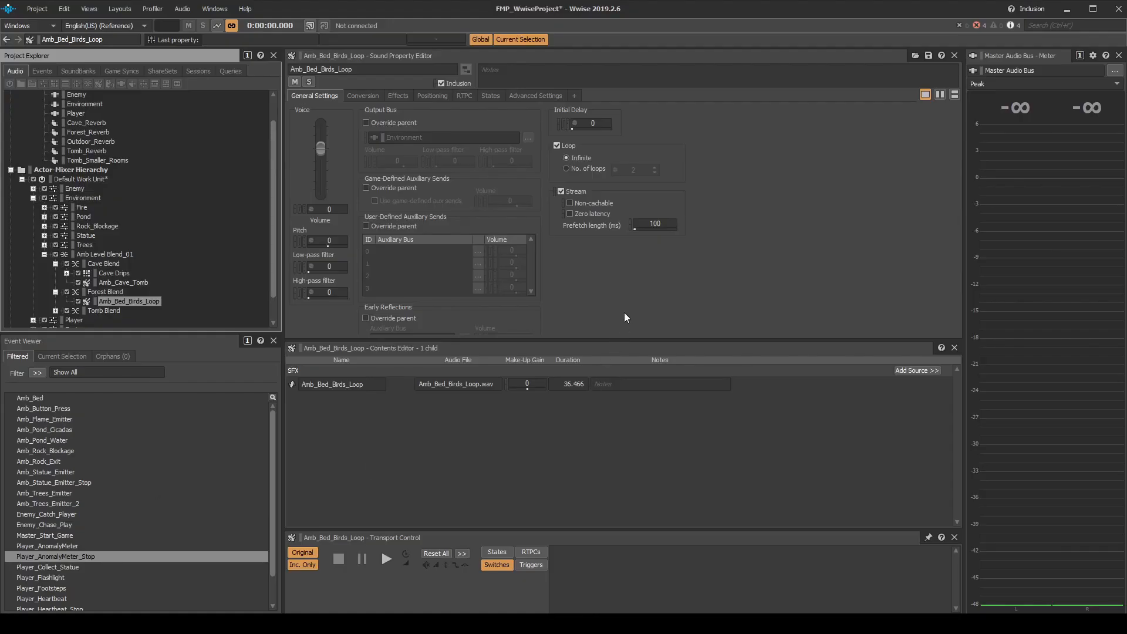
# Audition the Amb_Bed_Birds_Loop sound in Forest Blend and the Amb_Wind_Trees_1 sound in Trees Blend
pyautogui.click(625, 313)
pyautogui.press('space')
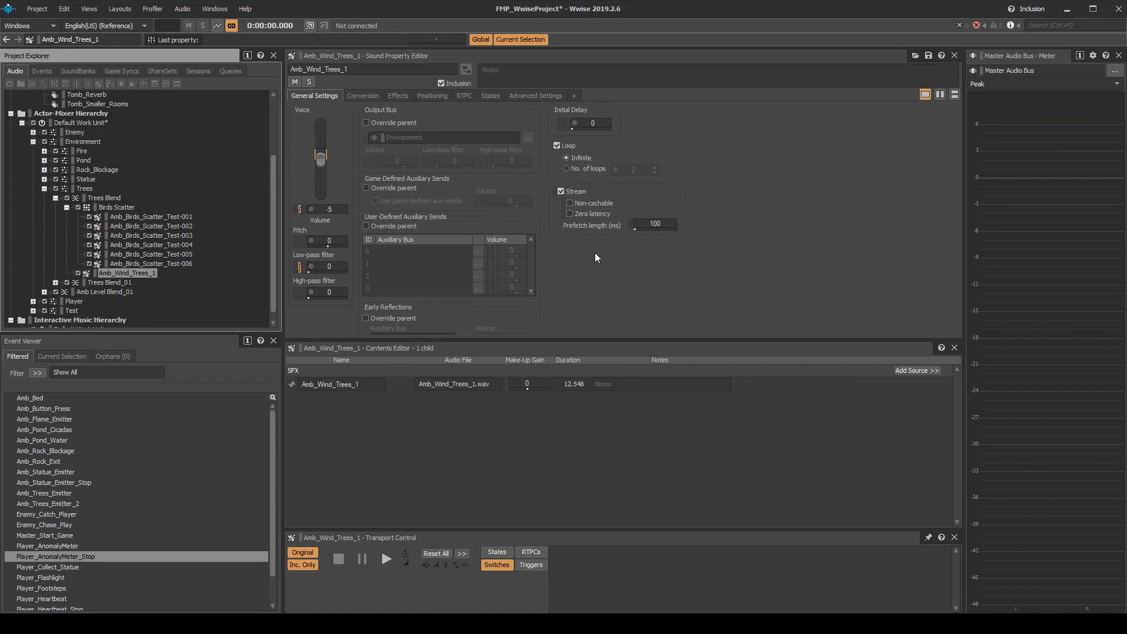
pyautogui.click(610, 280)
pyautogui.press('space')
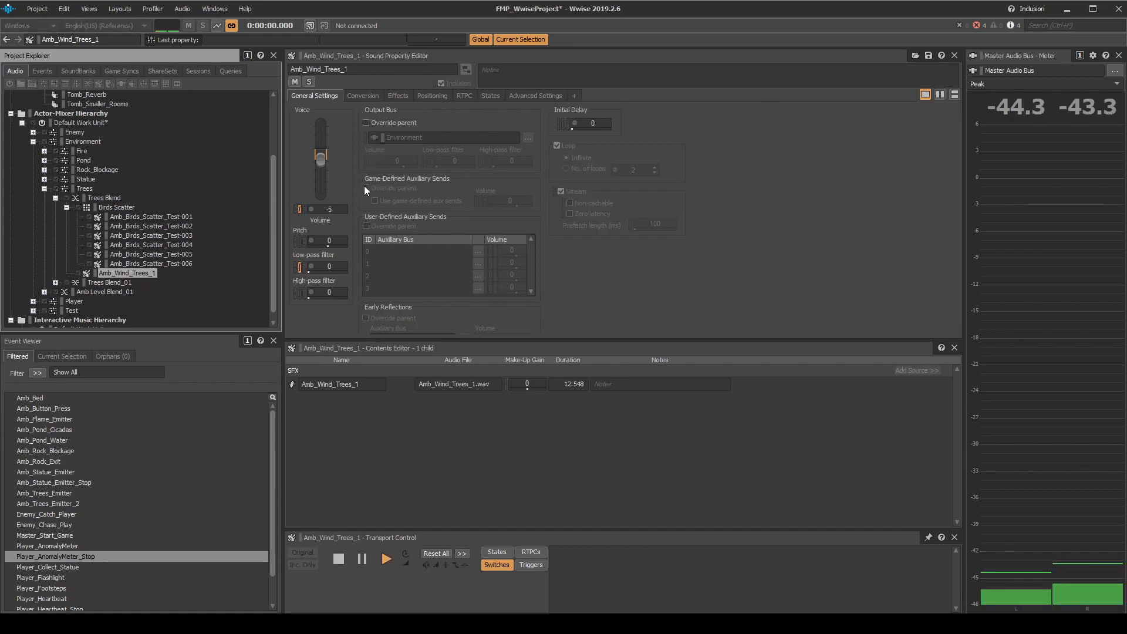
# Examine the Wind Mod RTPC curves on Amb_Wind_Trees_1 for low-pass filter and voice volume, including the modulator's frequency randomizer
pyautogui.click(463, 96)
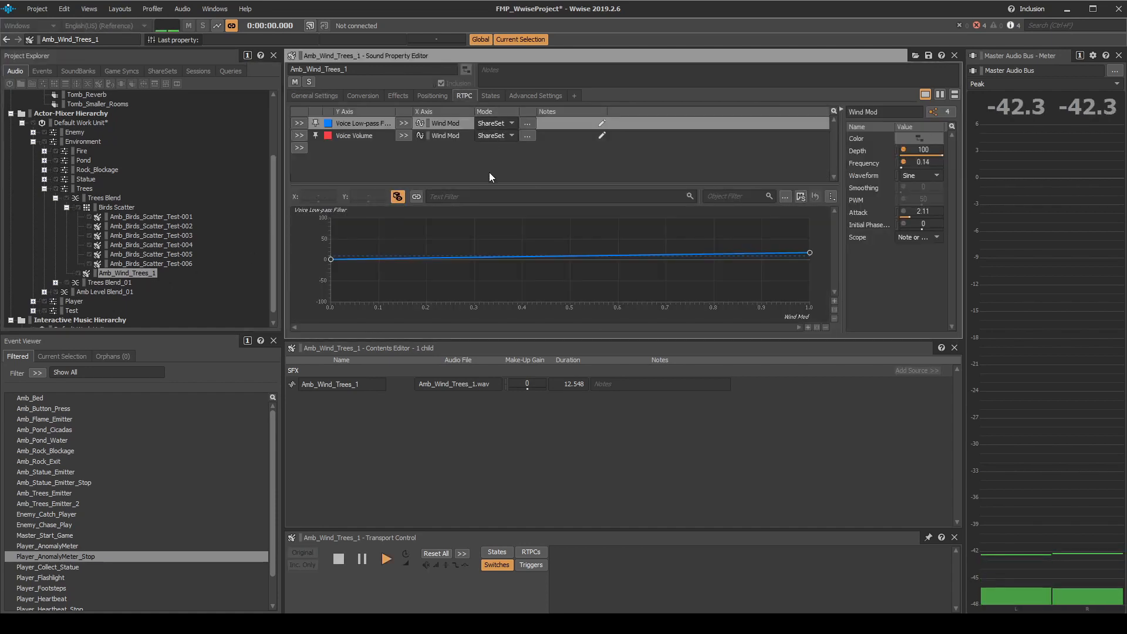
pyautogui.click(364, 137)
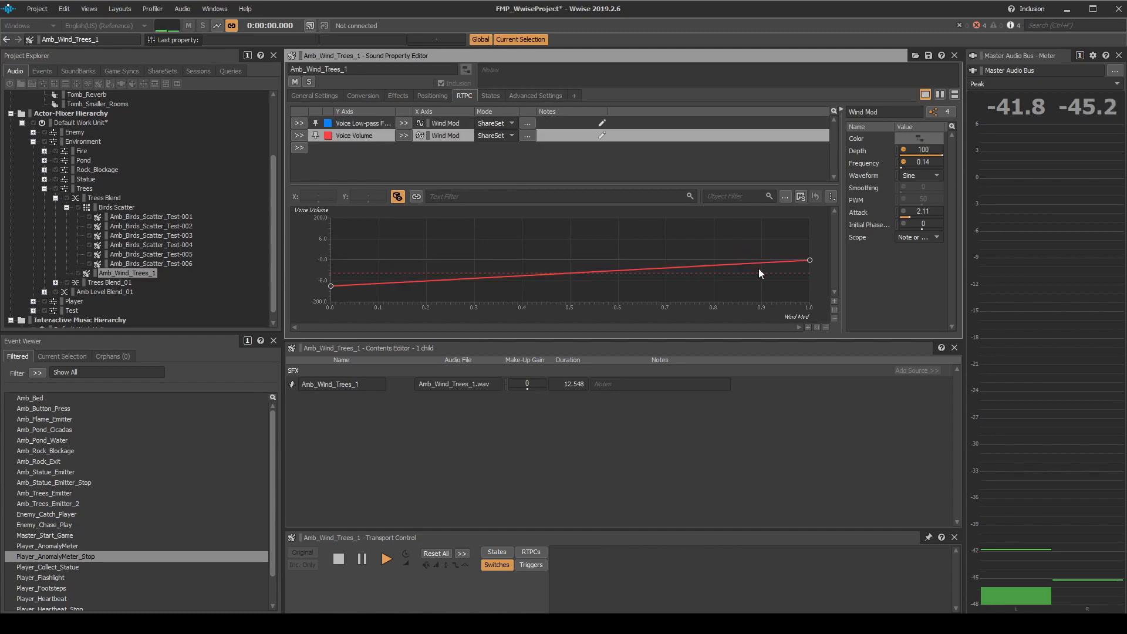
pyautogui.click(902, 162)
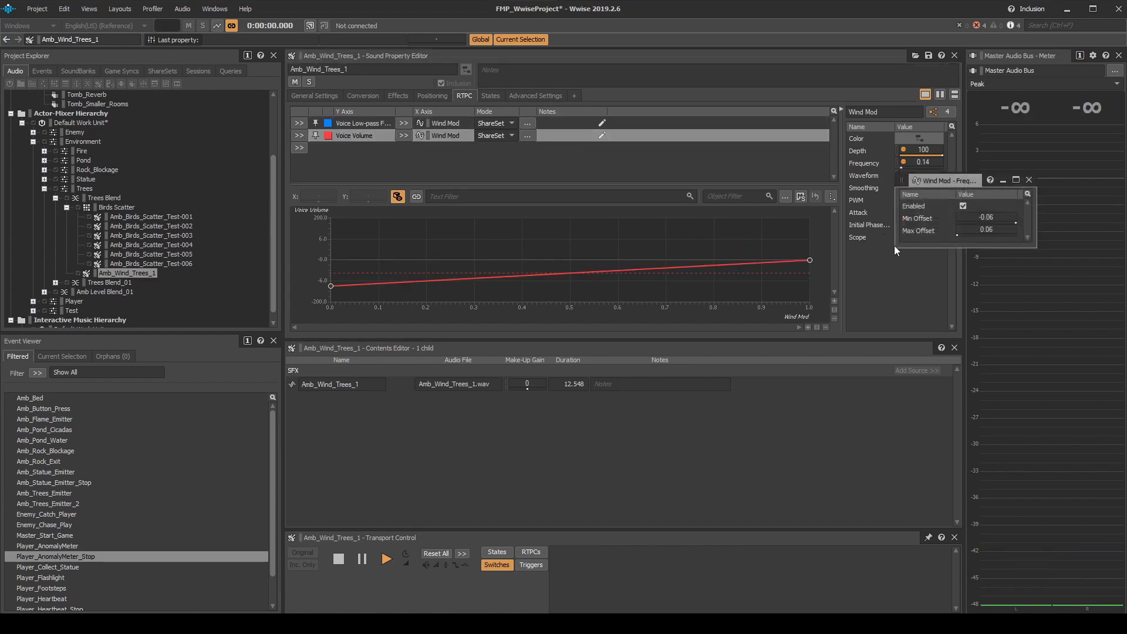
pyautogui.click(1029, 180)
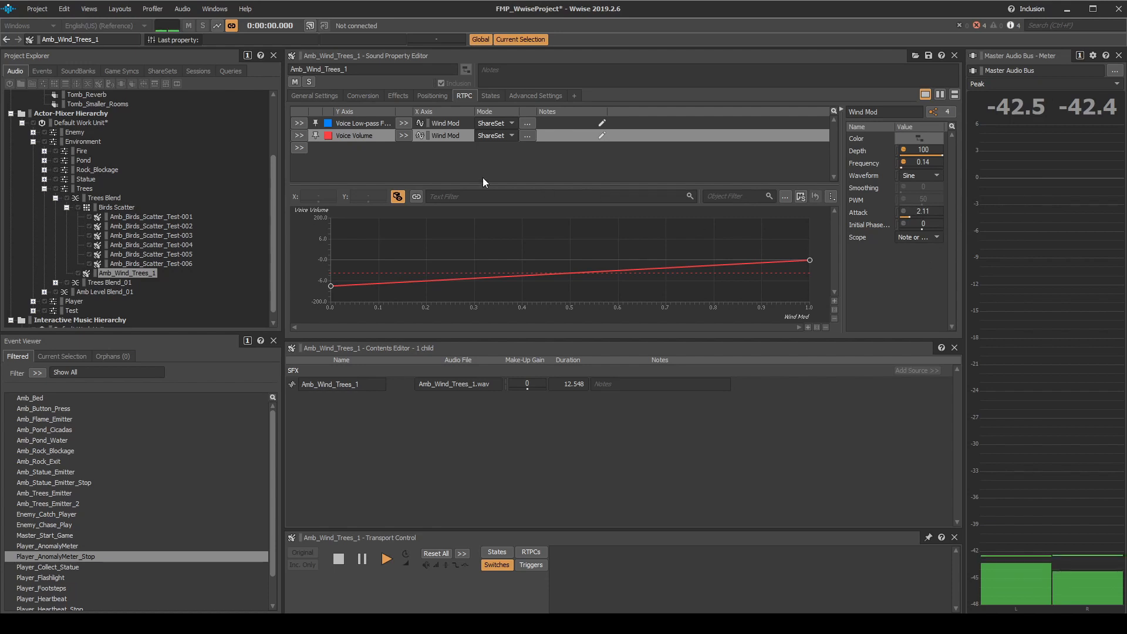
pyautogui.click(358, 123)
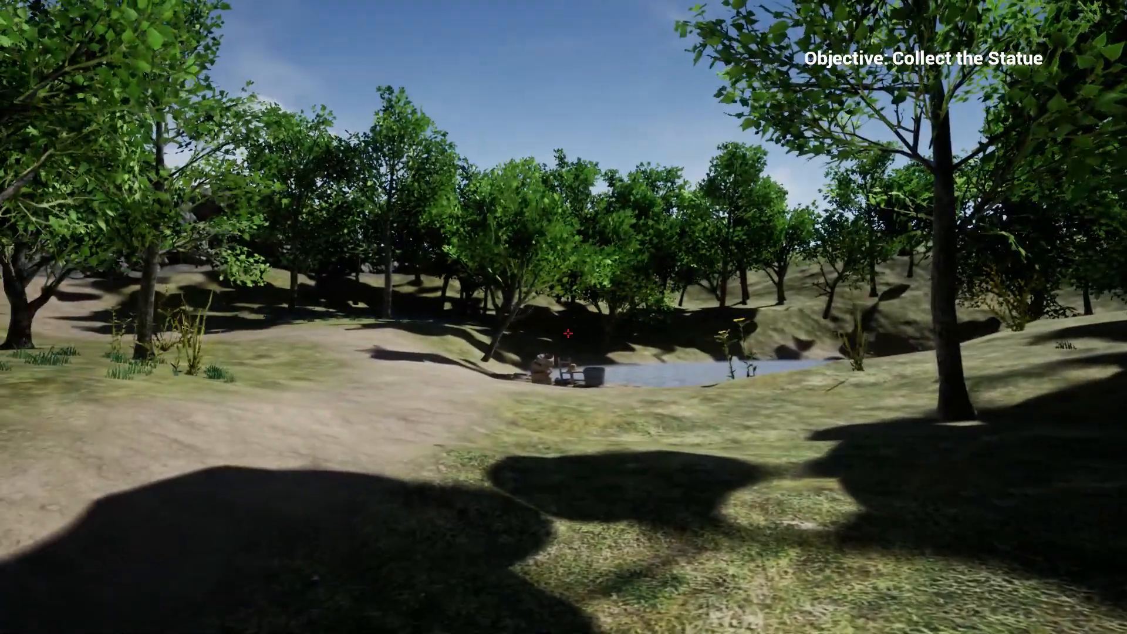
# Walk the forest near the pond in the game, and inspect the Spread curve of Tree Wind Attenuation 1 in Wwise
pyautogui.press('w')
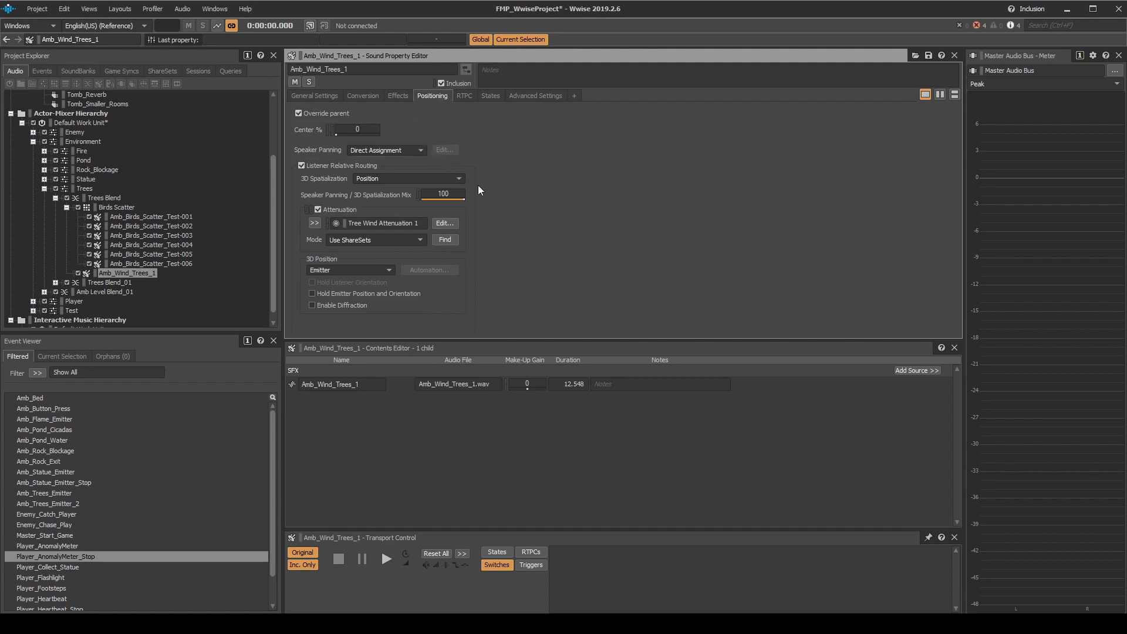
pyautogui.click(445, 225)
pyautogui.scroll(-1, 543, 405)
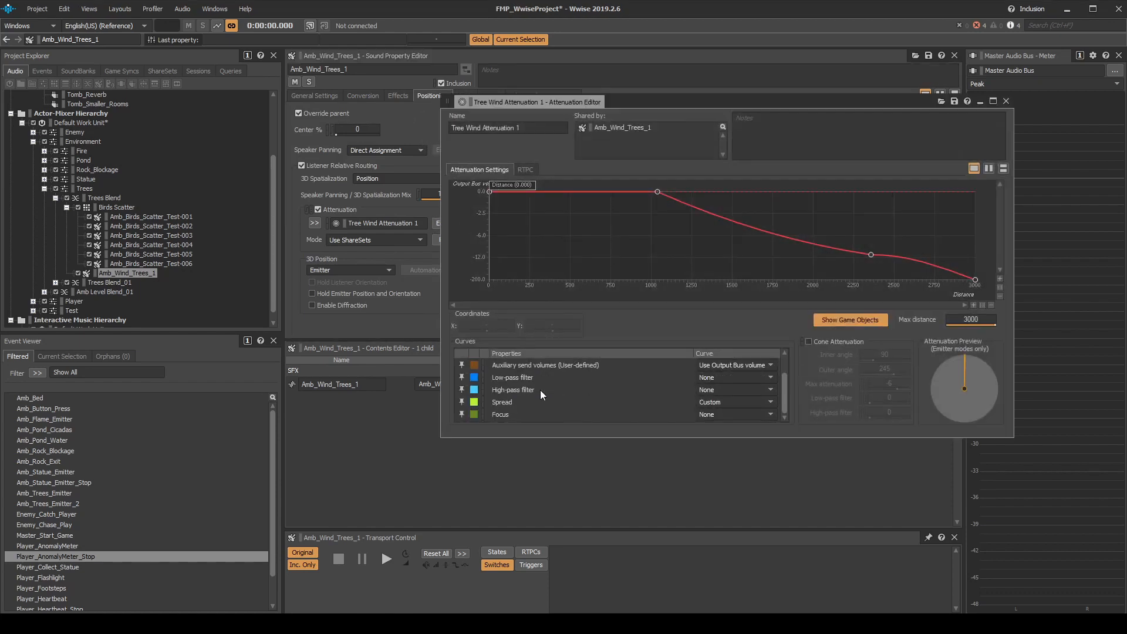
pyautogui.click(503, 403)
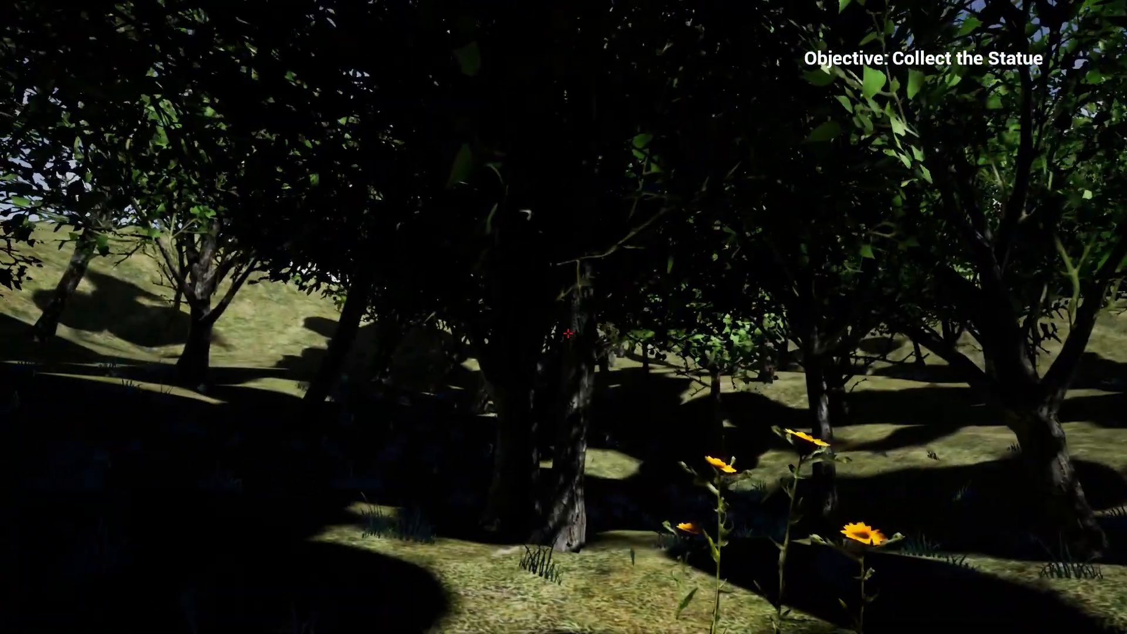
# Return to the game and move around among the trees to hear the positioned wind and bird sounds
pyautogui.press('s')
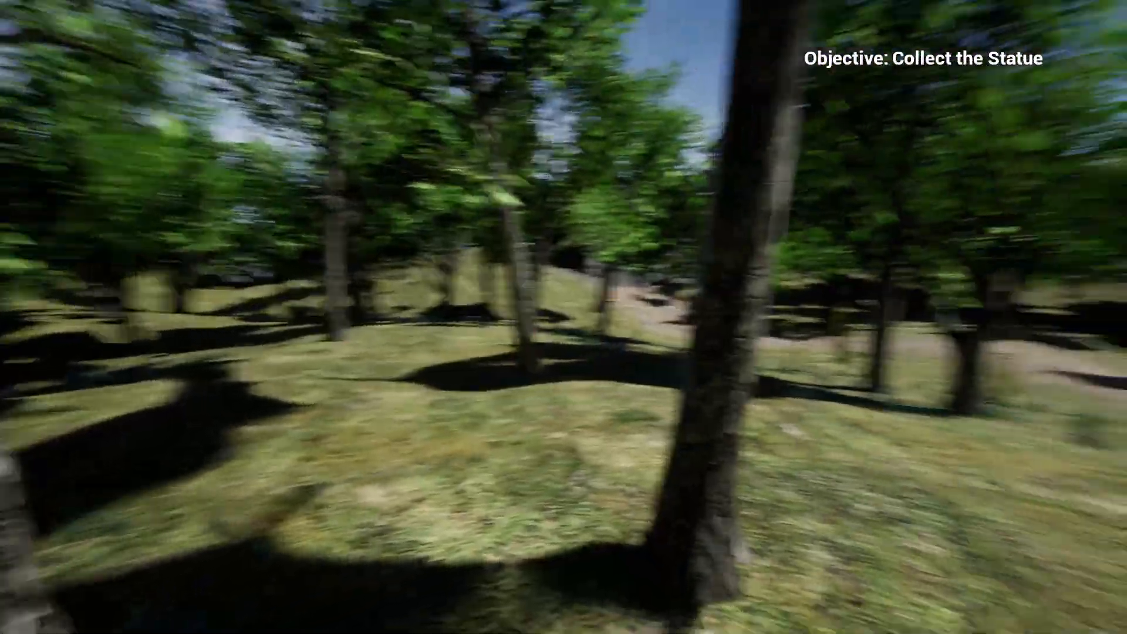
pyautogui.press('a')
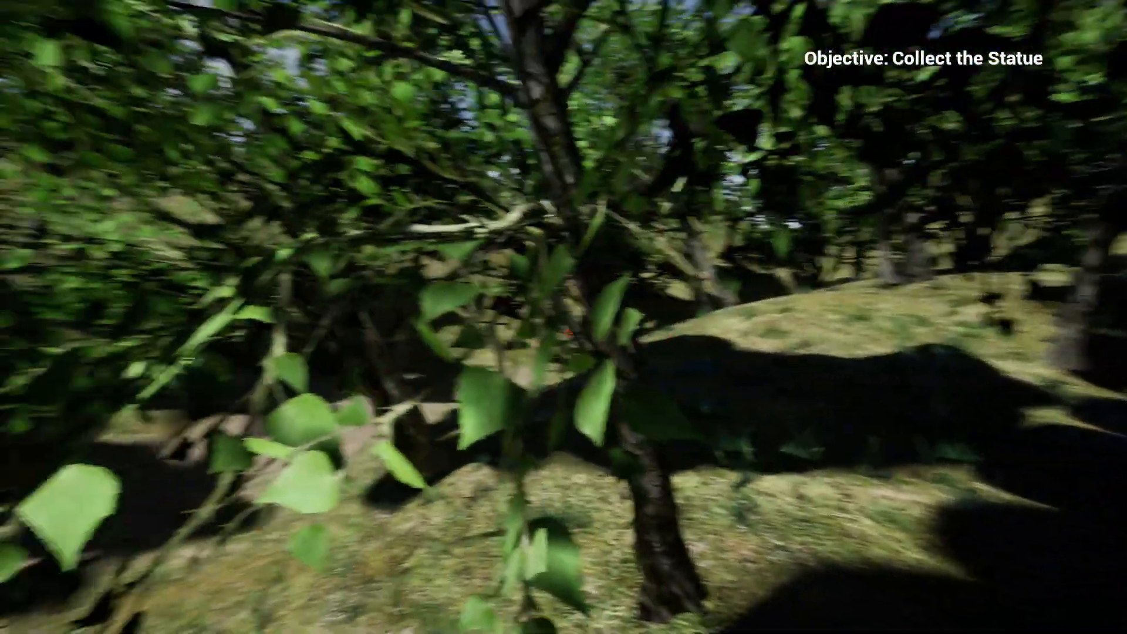
pyautogui.press('w')
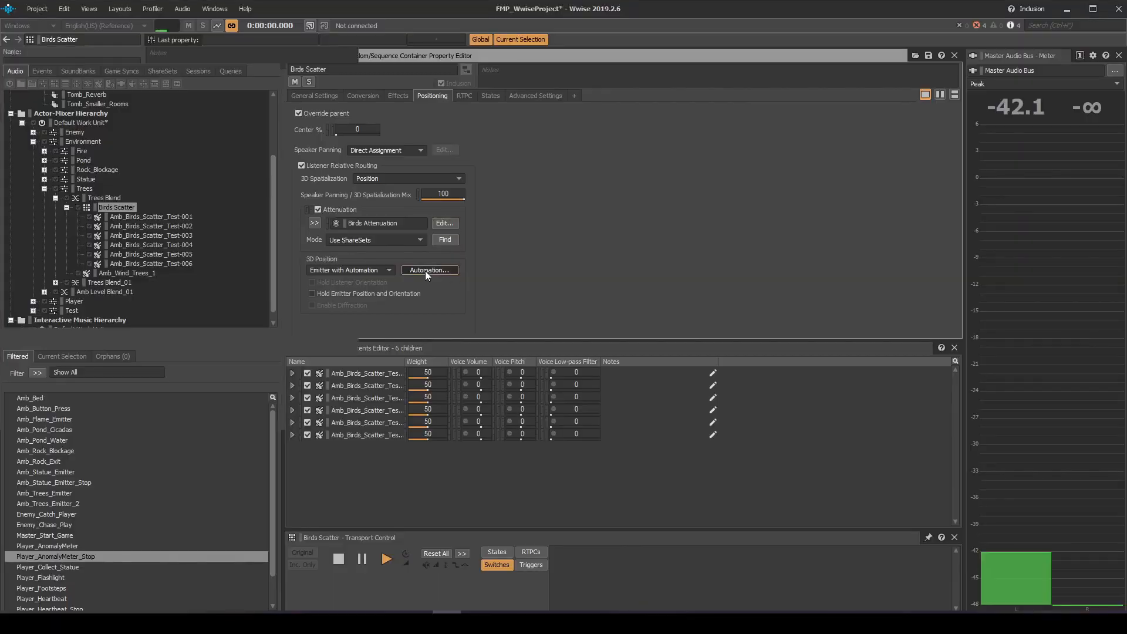
# Review the 3D automation paths of the Birds Scatter container in Wwise and close the position editor
pyautogui.click(425, 270)
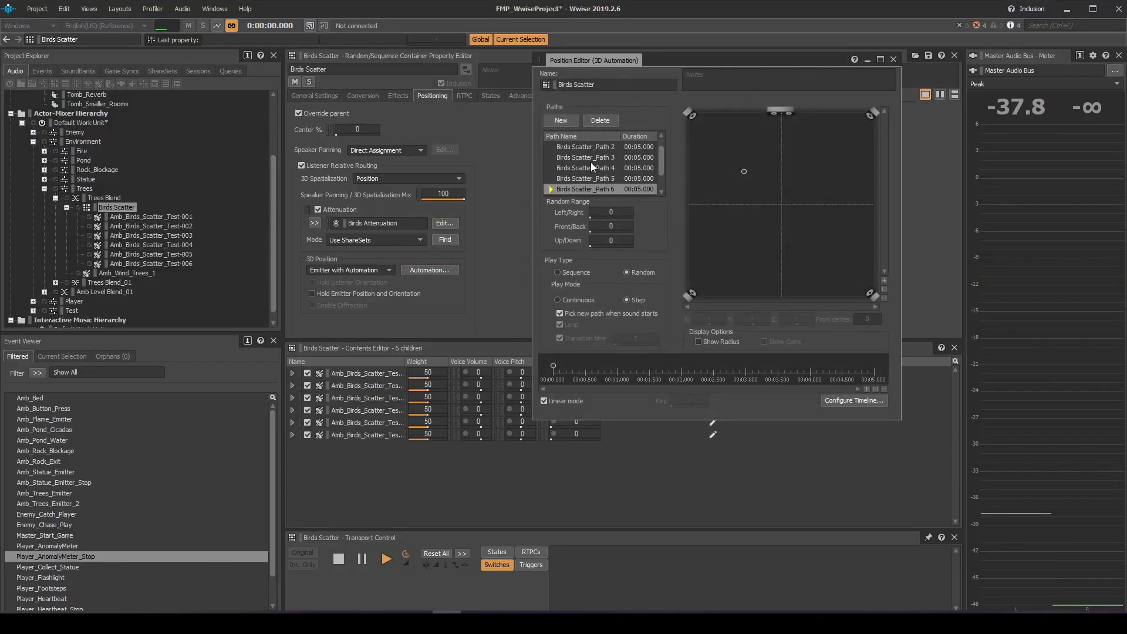
pyautogui.click(591, 164)
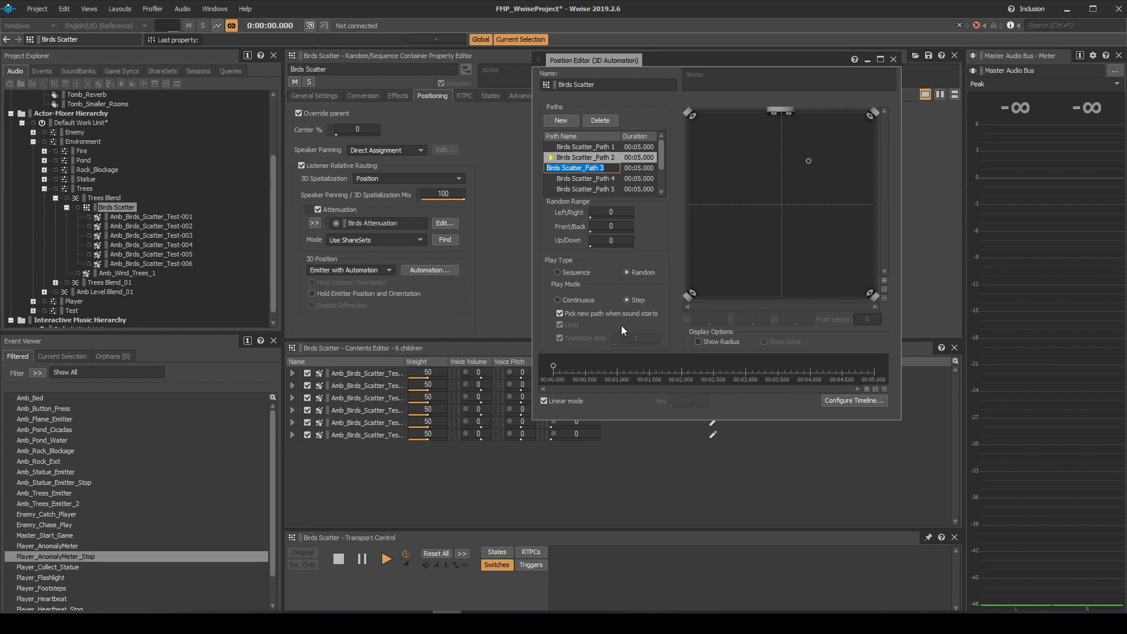
pyautogui.click(891, 61)
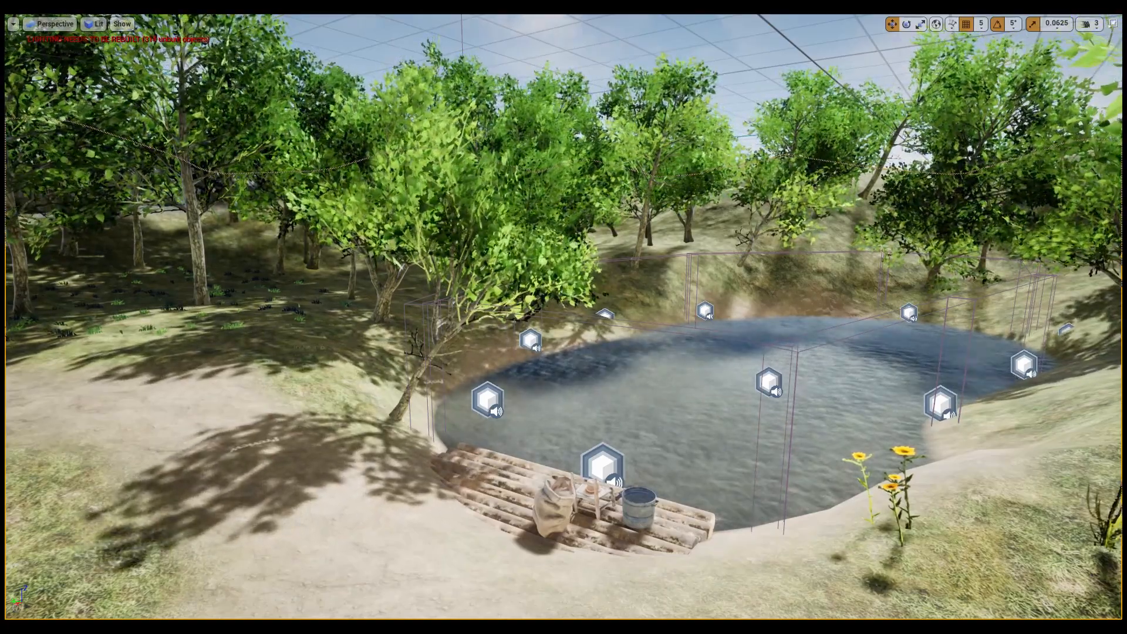
# View the pond's sound emitters in Unreal, and examine the Band 2 Frequency RTPC of Amb_Pond_Cicadas' Parametric EQ in Wwise
pyautogui.press('w')
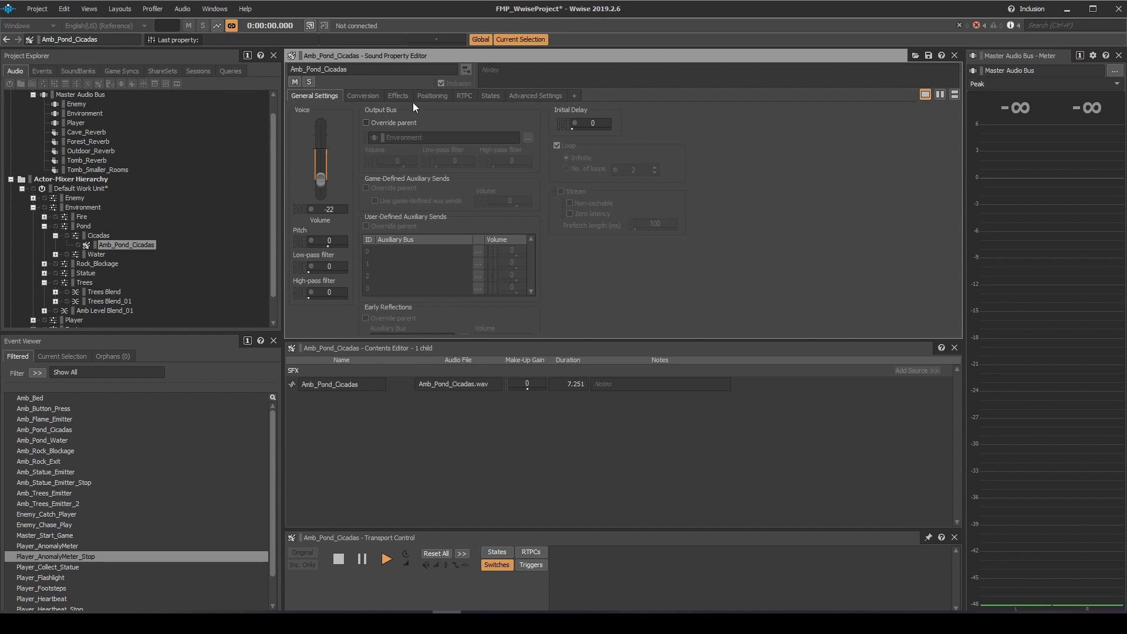
pyautogui.click(404, 96)
pyautogui.click(922, 158)
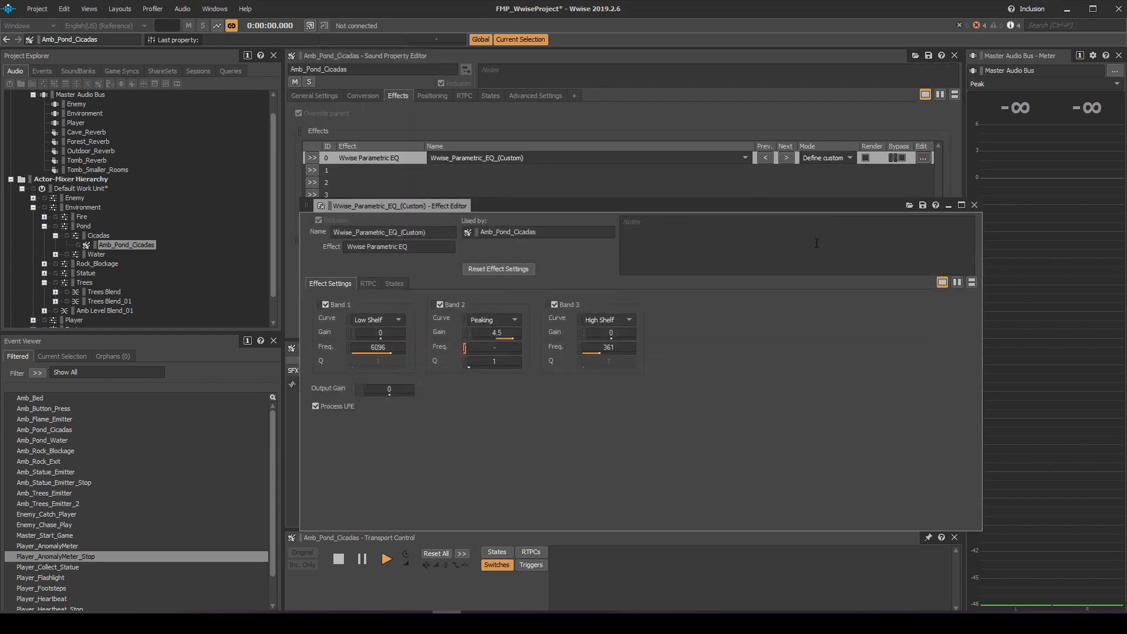
pyautogui.click(364, 284)
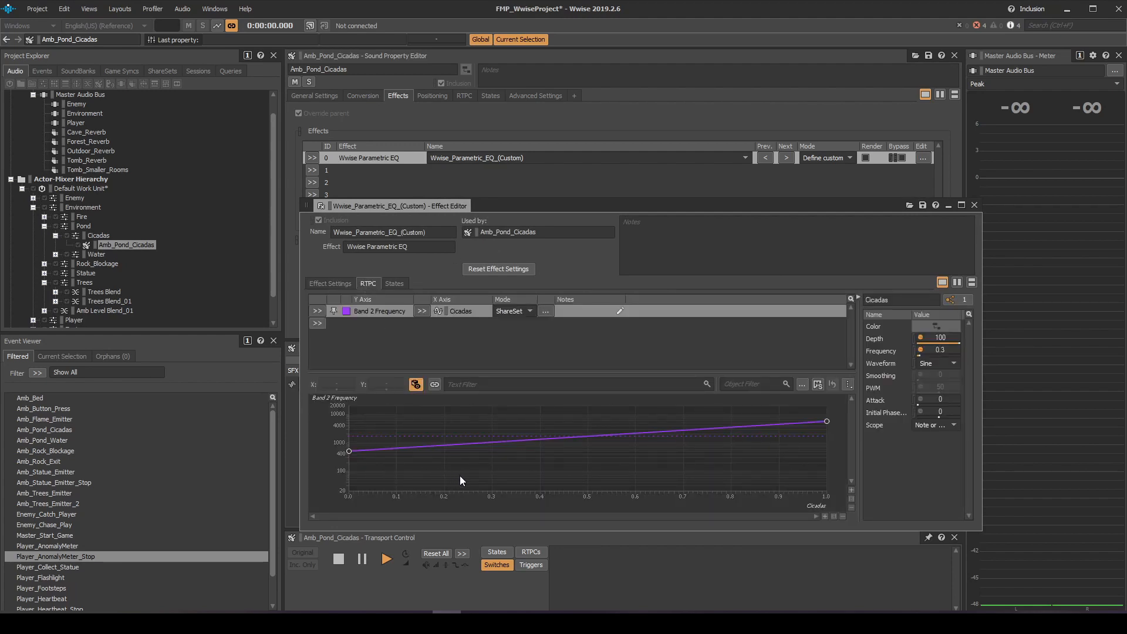
pyautogui.press('space')
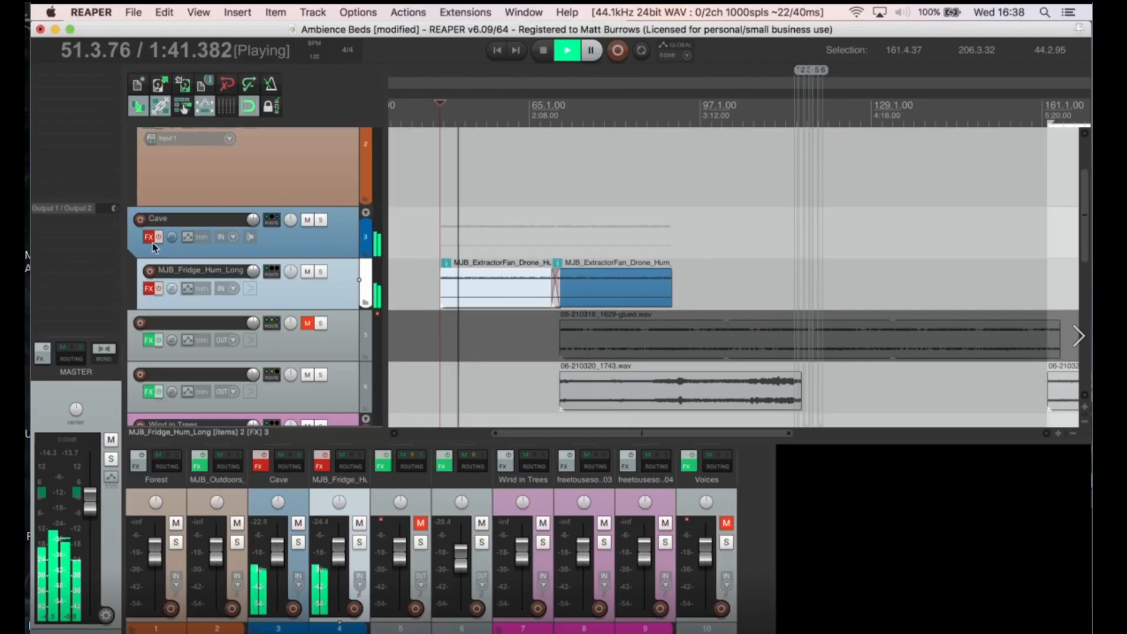
# In REAPER, open the Cave track's effects chain and review its ReaPitch, ValhallaRoom and FabFilter Pro-Q 3 plug-ins
pyautogui.click(148, 238)
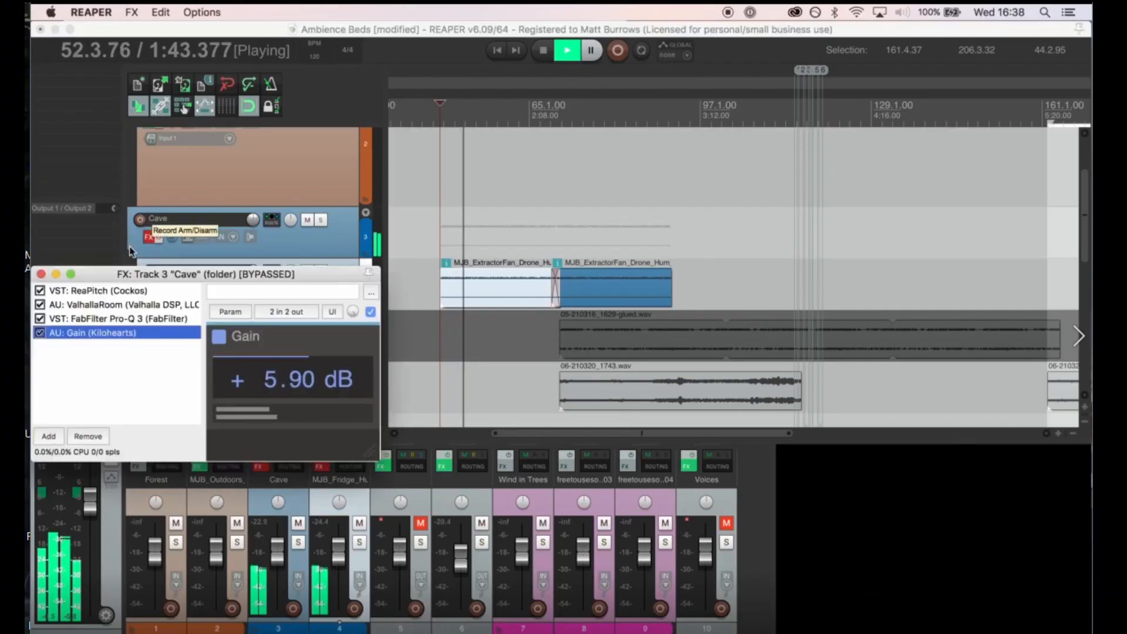
pyautogui.click(121, 291)
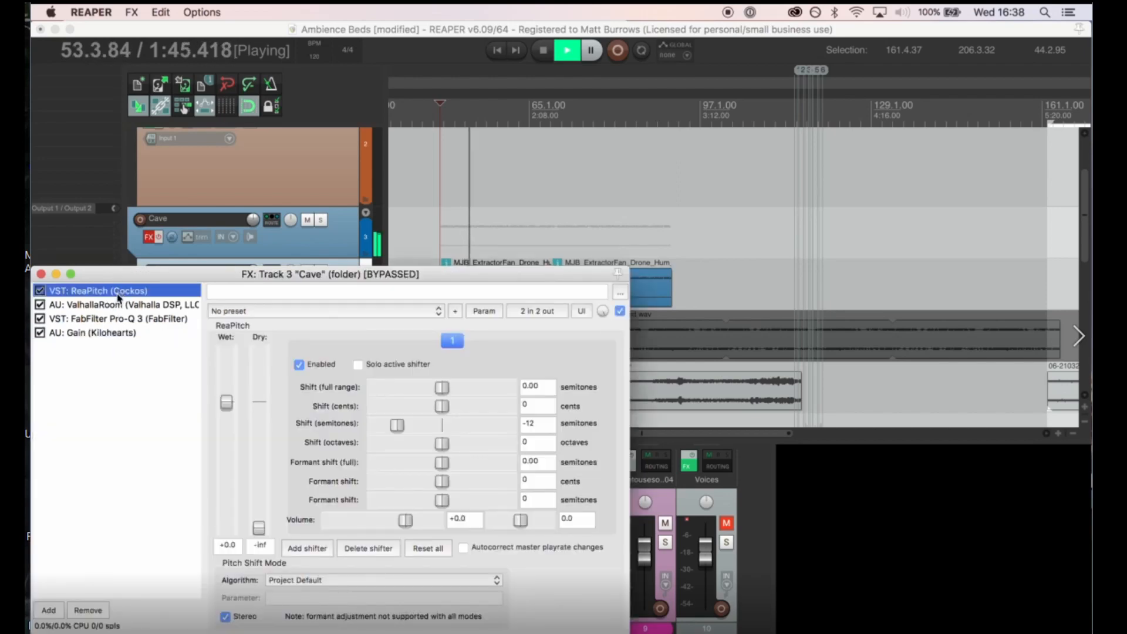
pyautogui.click(118, 305)
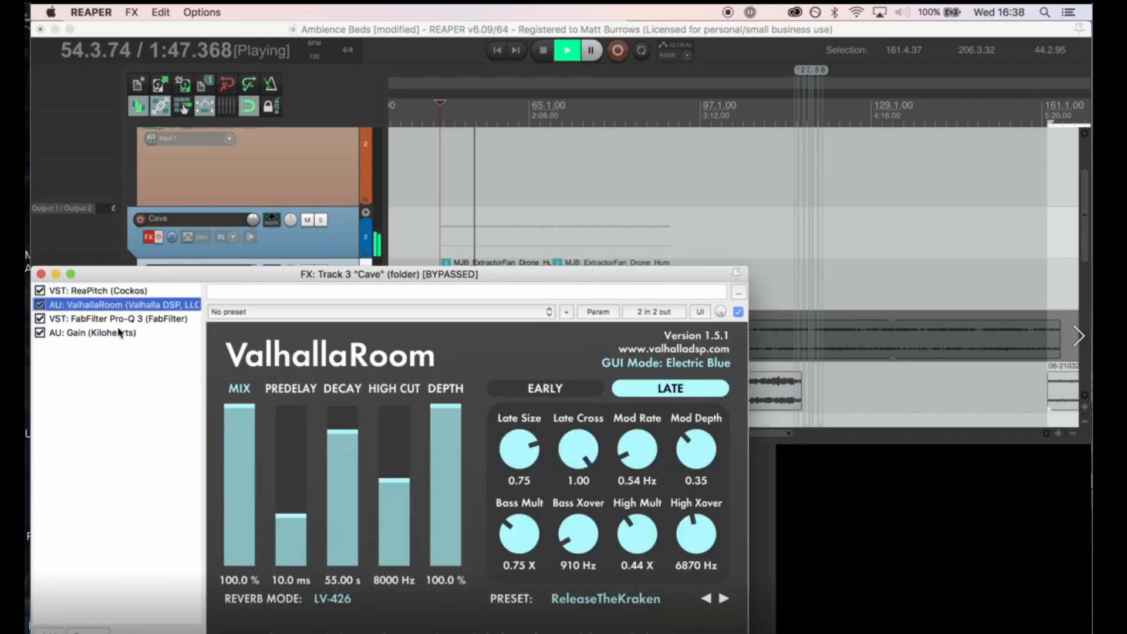
pyautogui.click(121, 320)
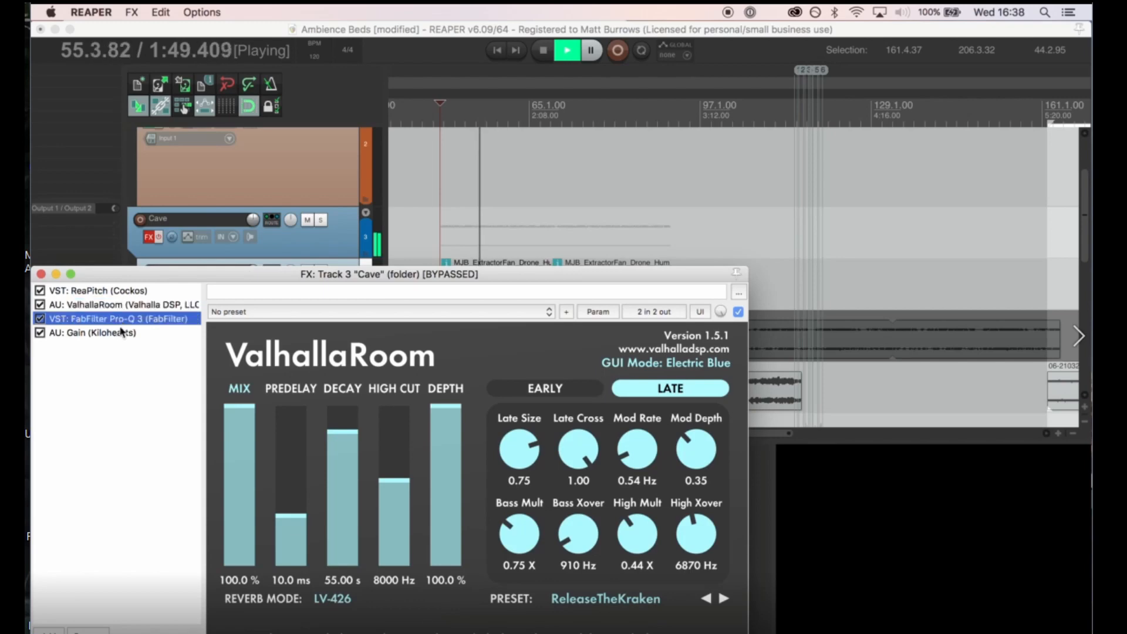
# Close the Cave track's effects window and re-enable its effects, and play soloed track 5 with its effects chain open
pyautogui.click(42, 274)
pyautogui.click(157, 236)
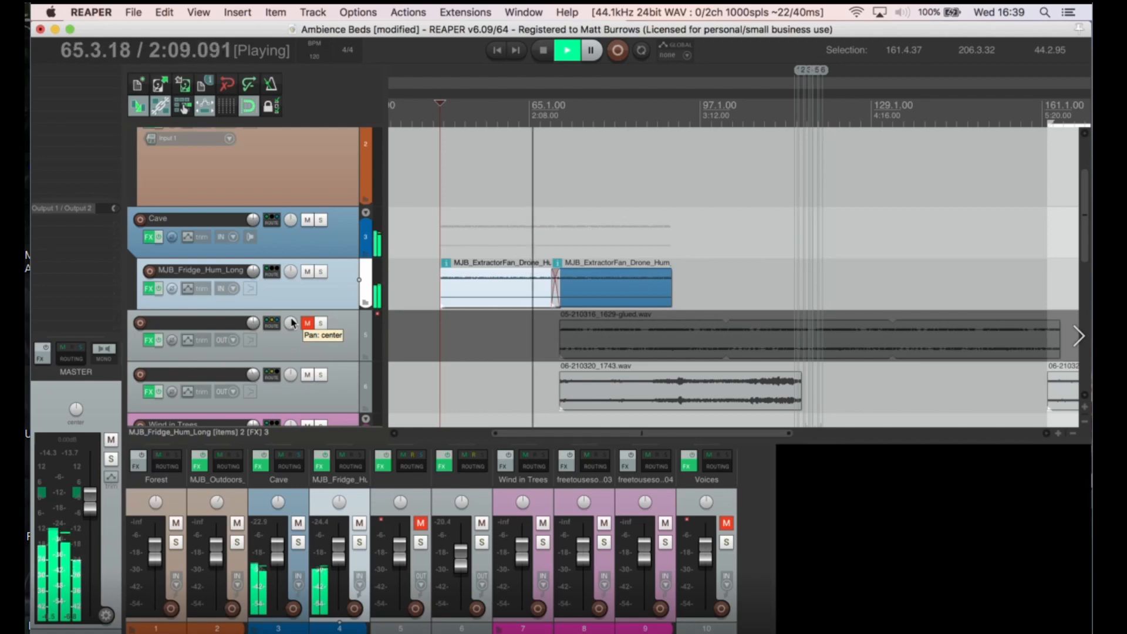
pyautogui.click(148, 341)
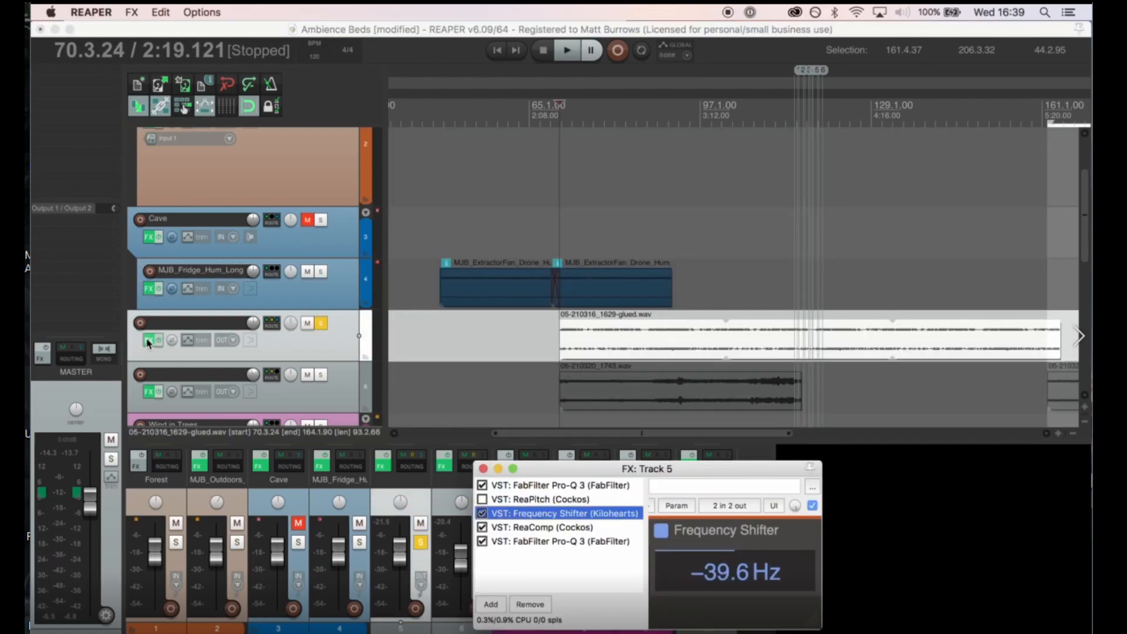
pyautogui.press('space')
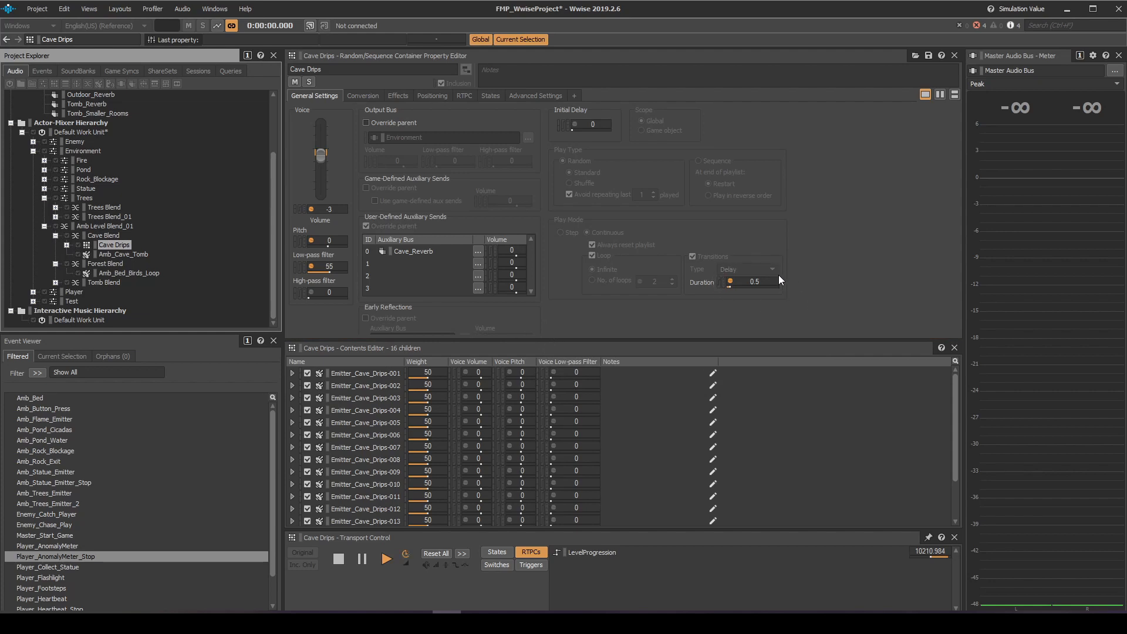
# In Wwise, review the randomizer on the Cave Drips transition duration and close it
pyautogui.doubleClick(730, 283)
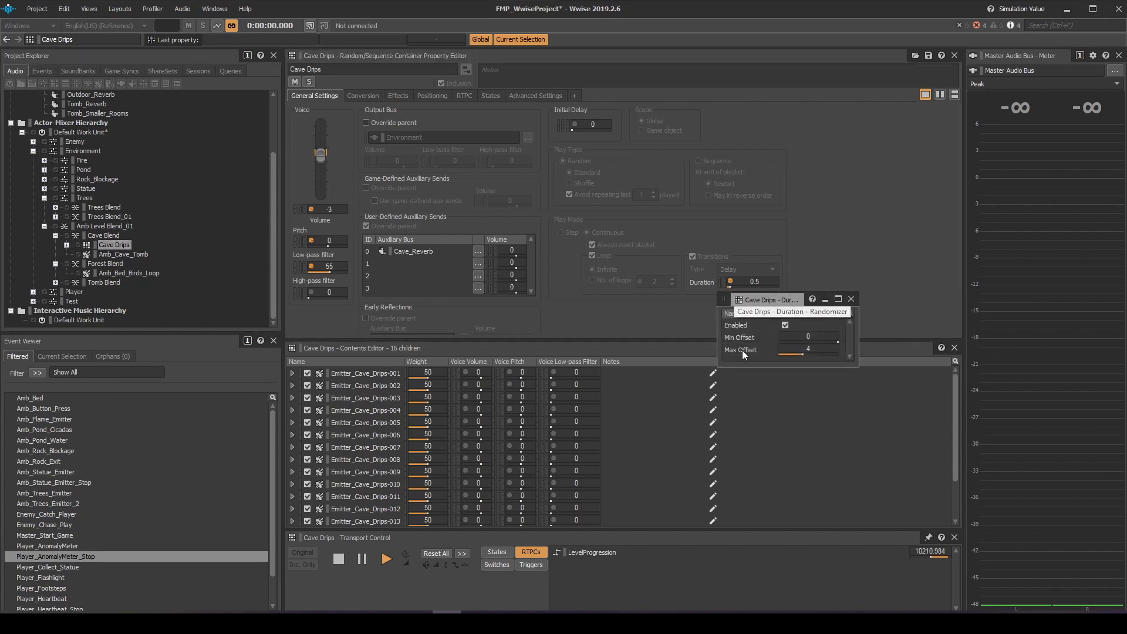
pyautogui.click(854, 298)
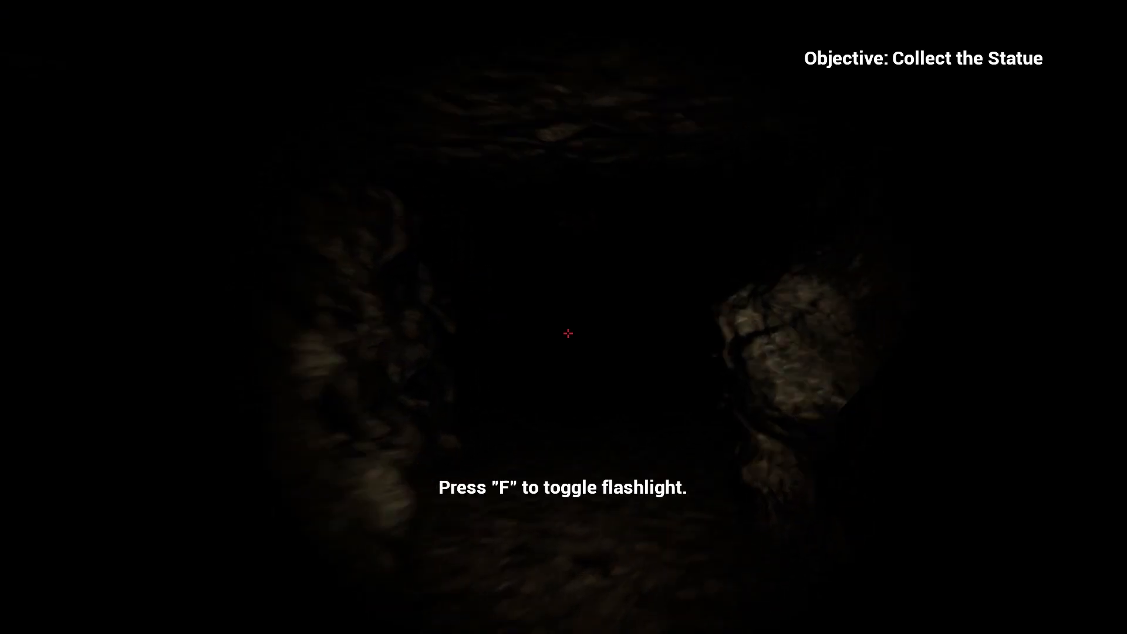
# In the game, toggle the flashlight repeatedly inside the cave and walk forward to hear the reverberant sounds
pyautogui.press('f')
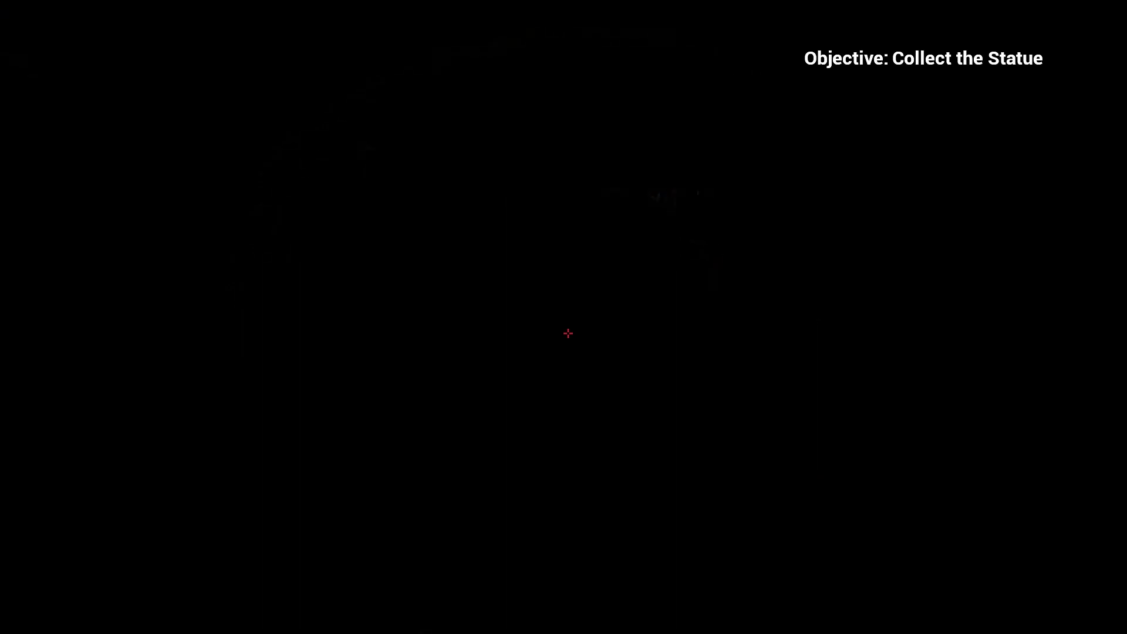
pyautogui.press('f')
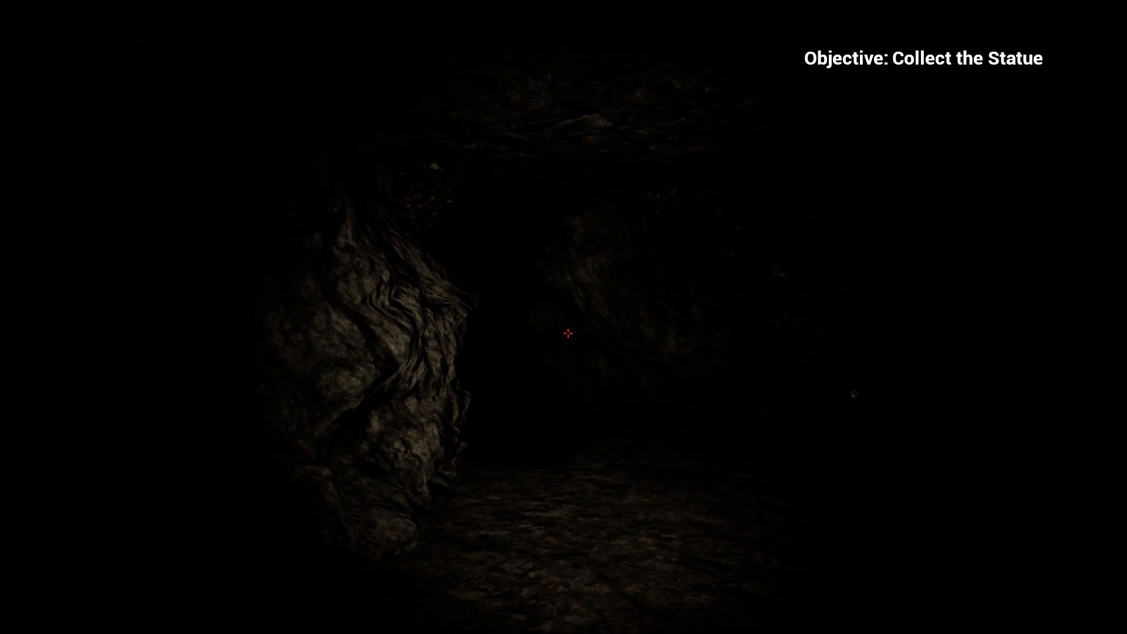
pyautogui.press('f')
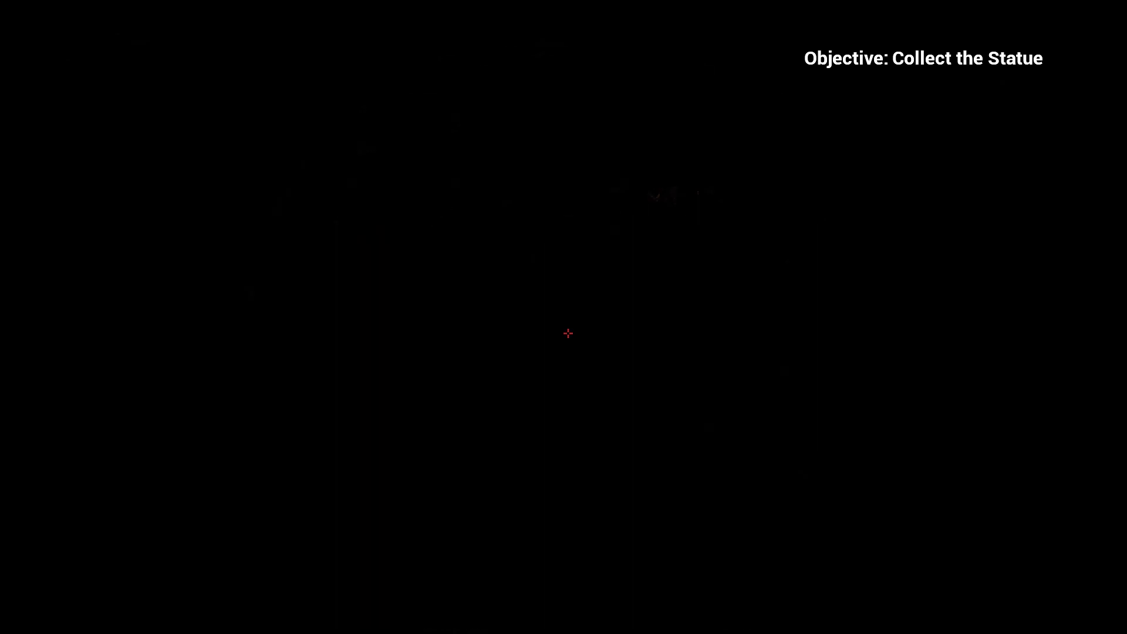
pyautogui.press('f')
pyautogui.press('f')
pyautogui.press('f')
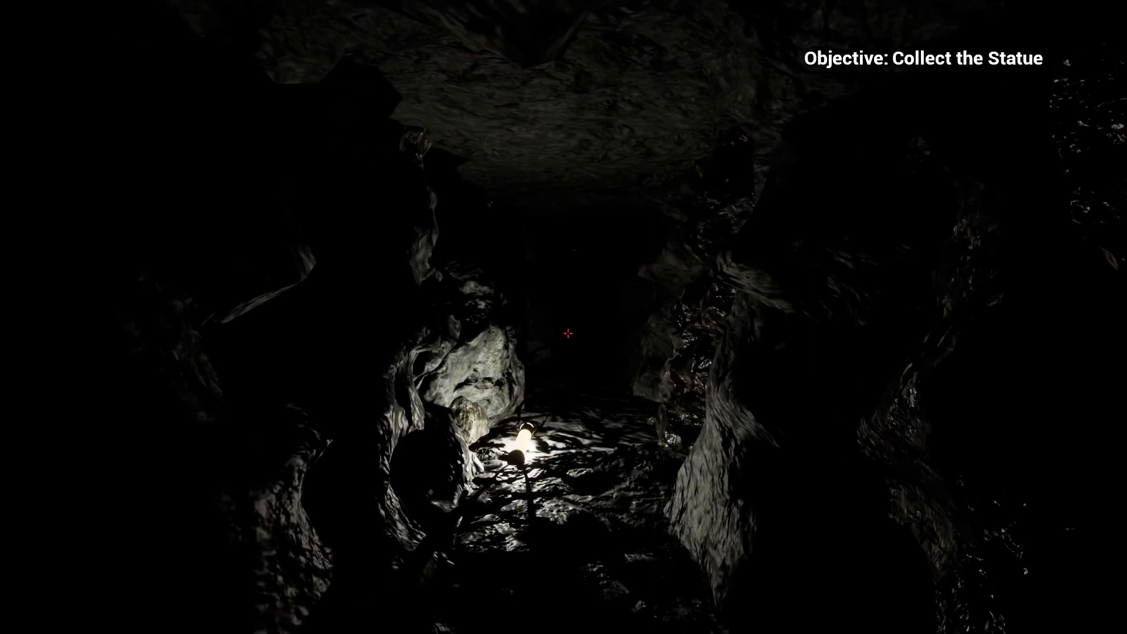
pyautogui.press('f')
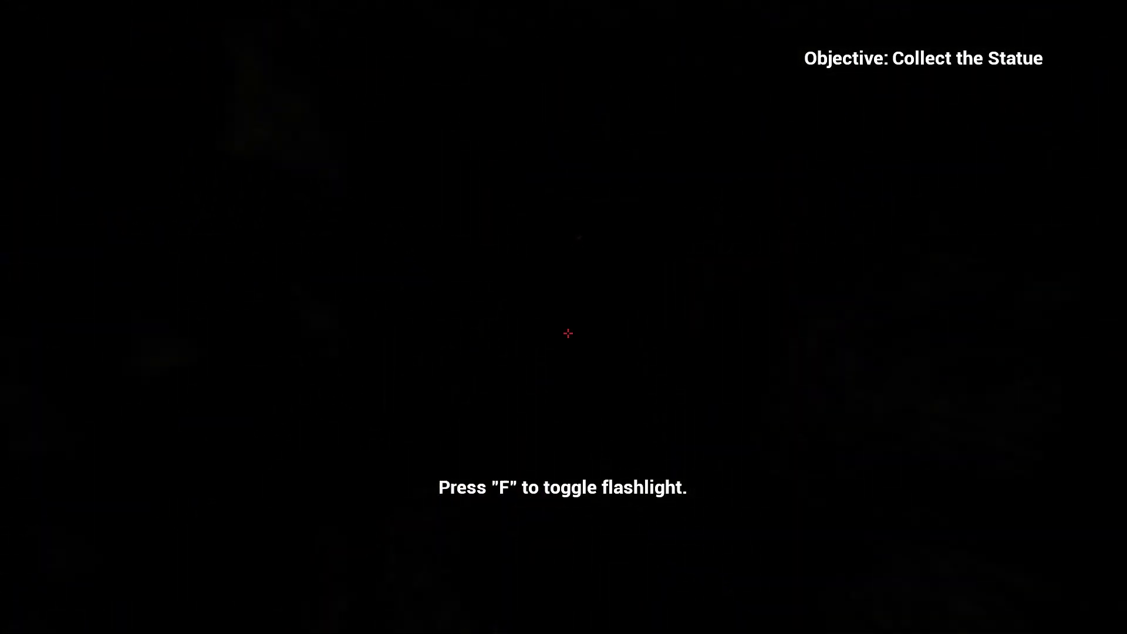
pyautogui.press('f')
pyautogui.press('w')
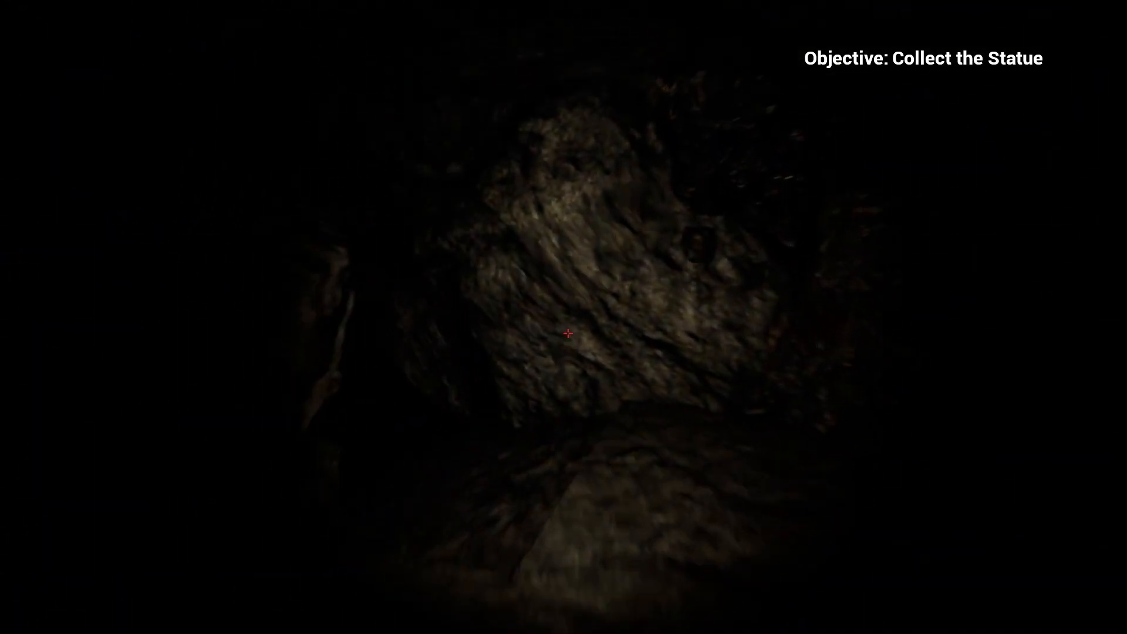
pyautogui.press('w')
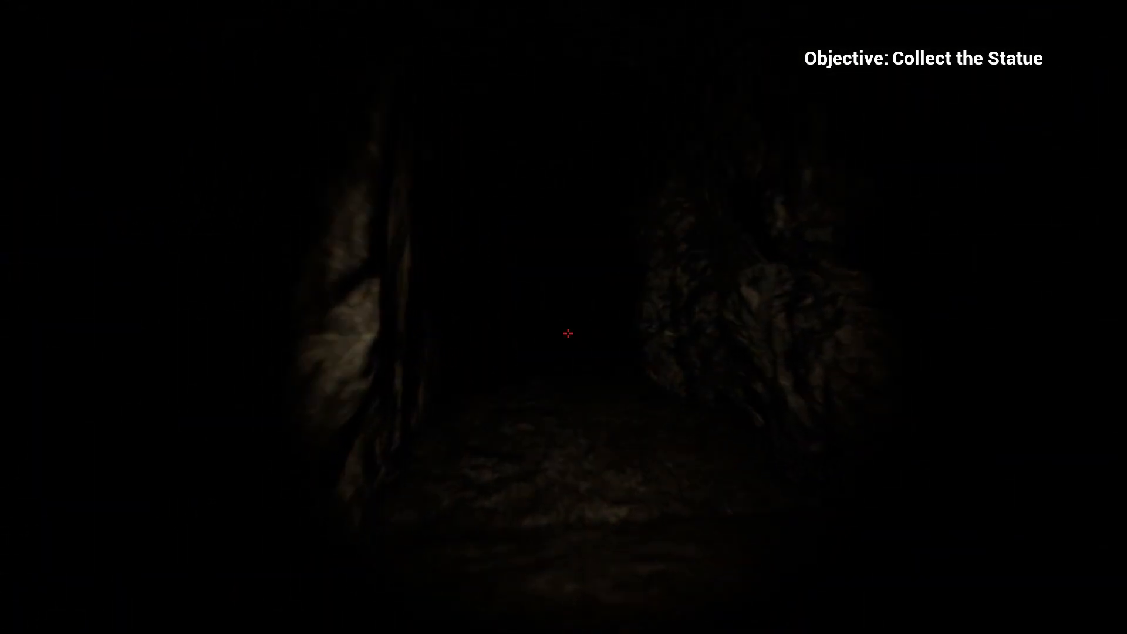
pyautogui.press('w')
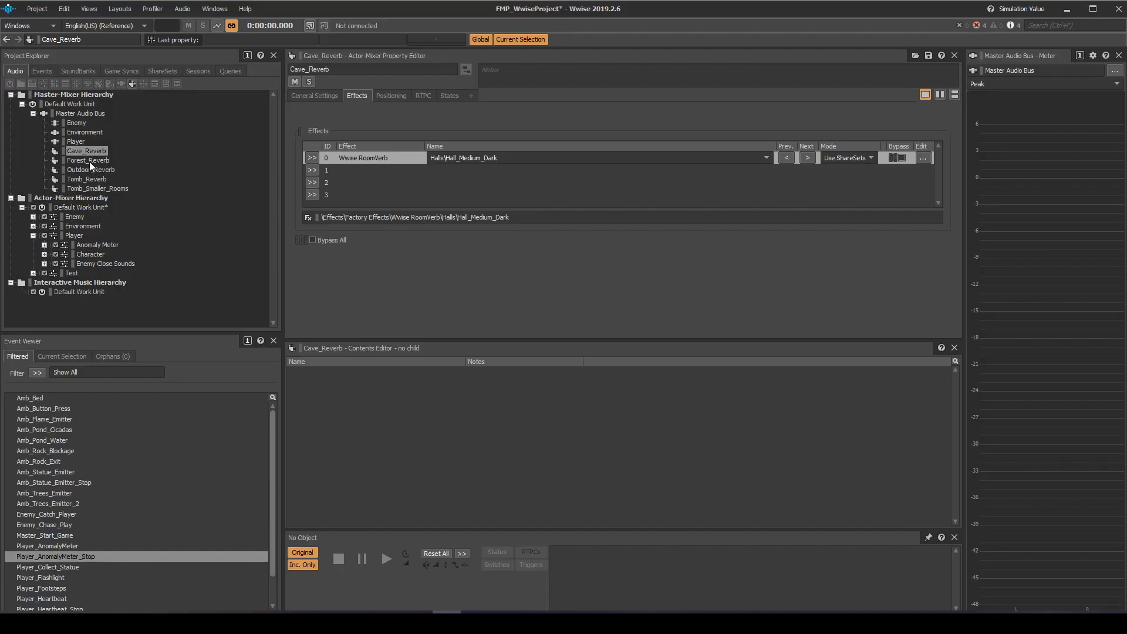
# In Wwise, compare the effects assigned to the Forest, Cave, Outdoor, Tomb and Tomb_Smaller_Rooms auxiliary buses
pyautogui.click(89, 161)
pyautogui.click(93, 151)
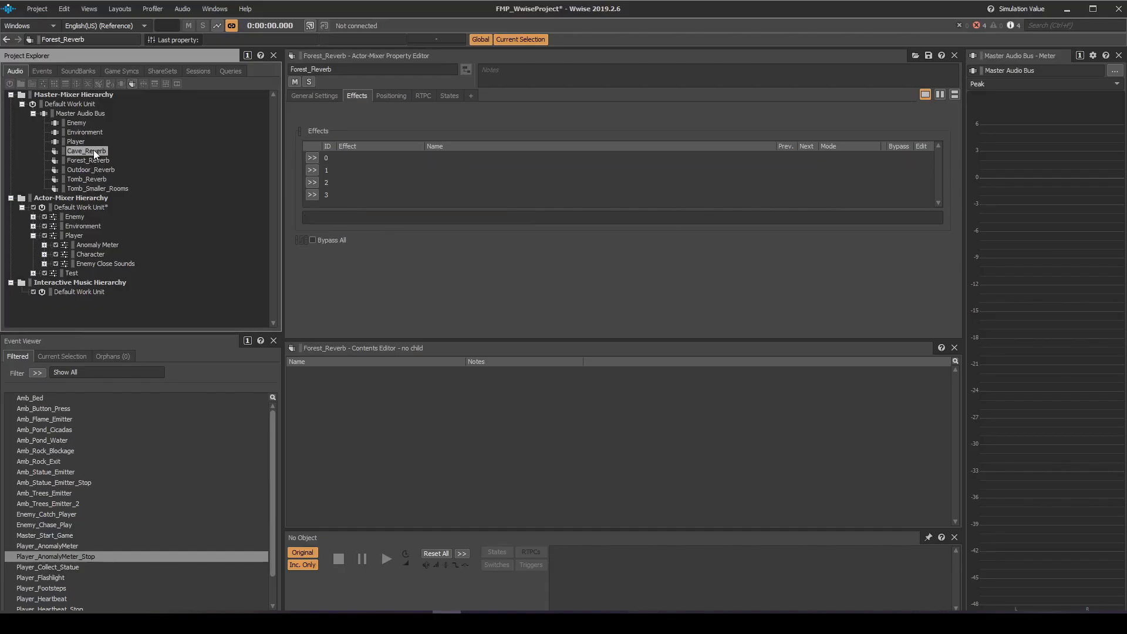
pyautogui.click(115, 169)
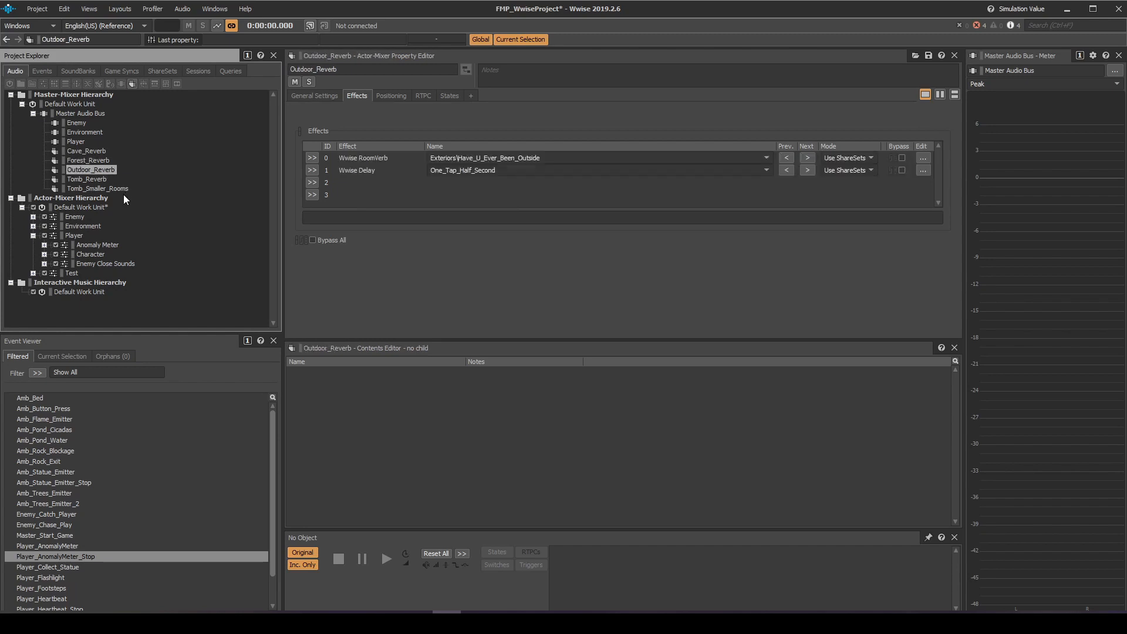
pyautogui.press('Down')
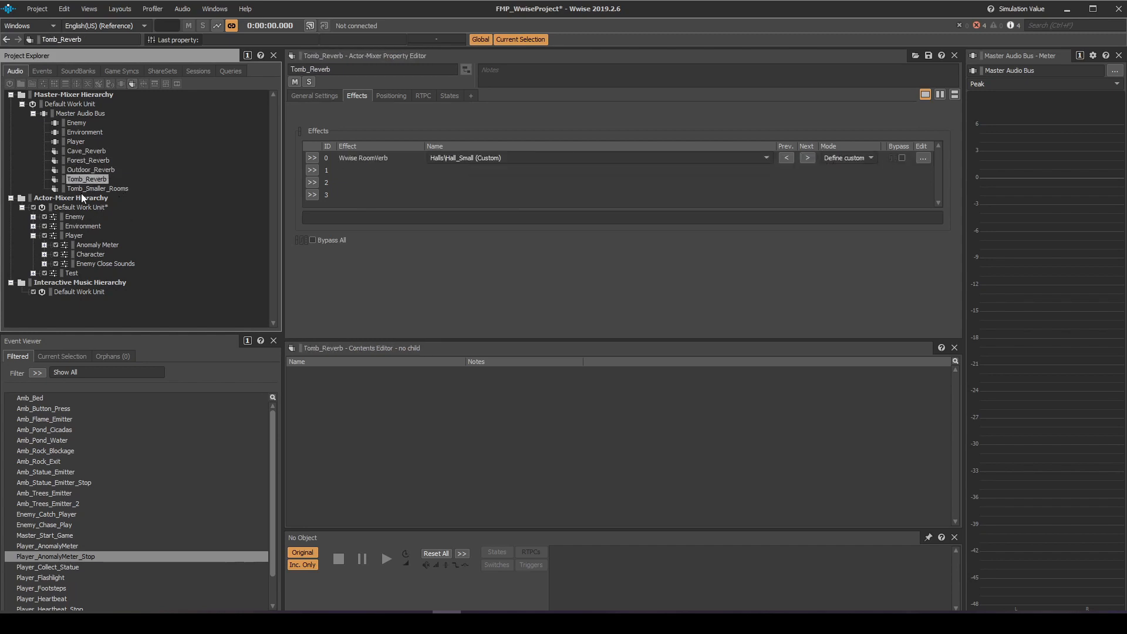
pyautogui.click(100, 189)
# Examine the Hall_Medium_Dark RoomVerb settings of Cave_Reverb and close the effect editor
pyautogui.click(101, 153)
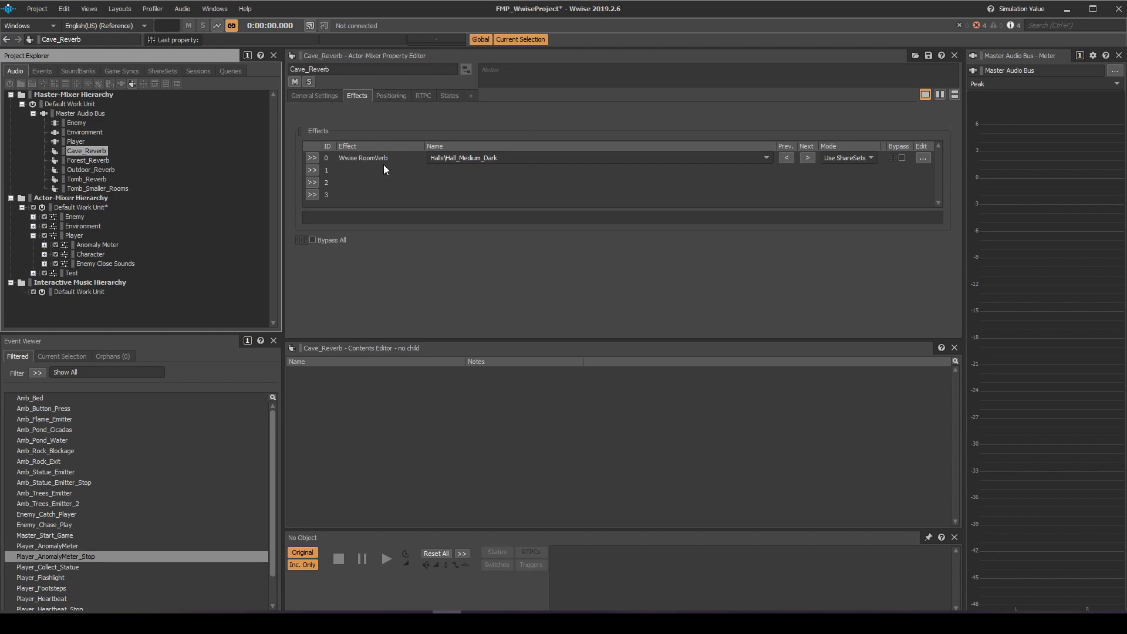
pyautogui.click(927, 158)
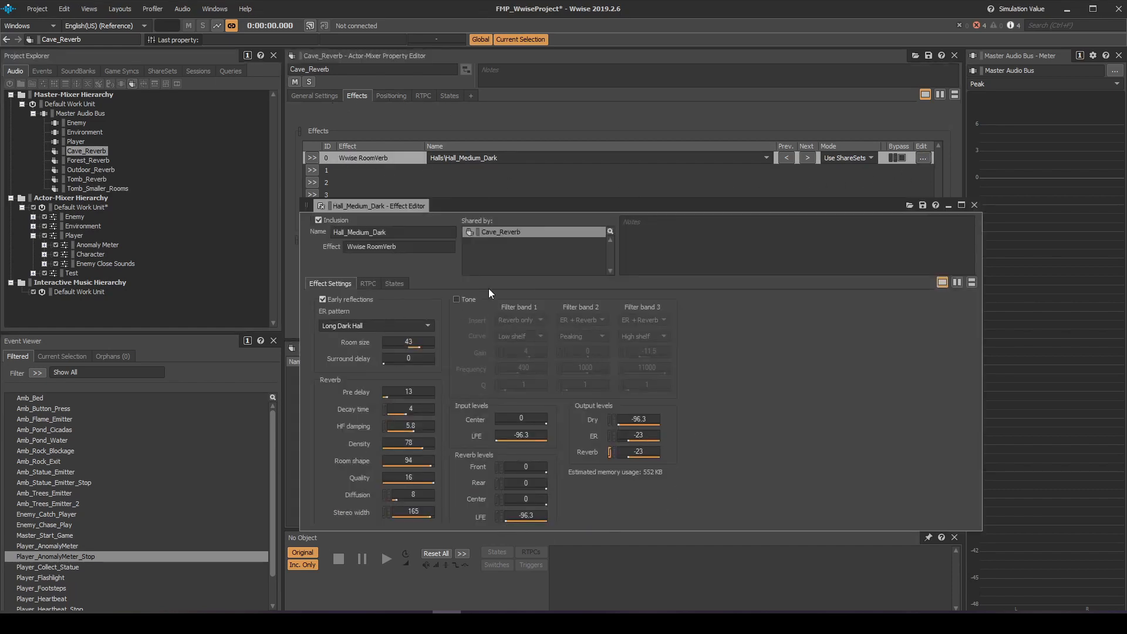
pyautogui.click(974, 205)
# Review the Player actor-mixer's game-defined auxiliary sends and the Character sounds beneath it
pyautogui.click(71, 235)
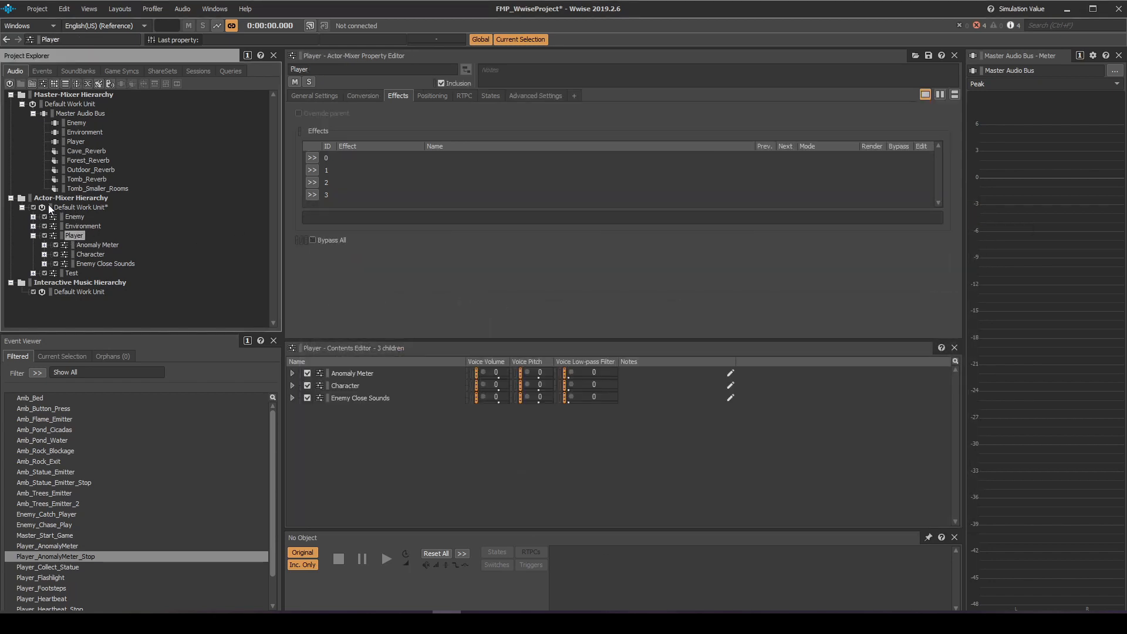
pyautogui.click(312, 95)
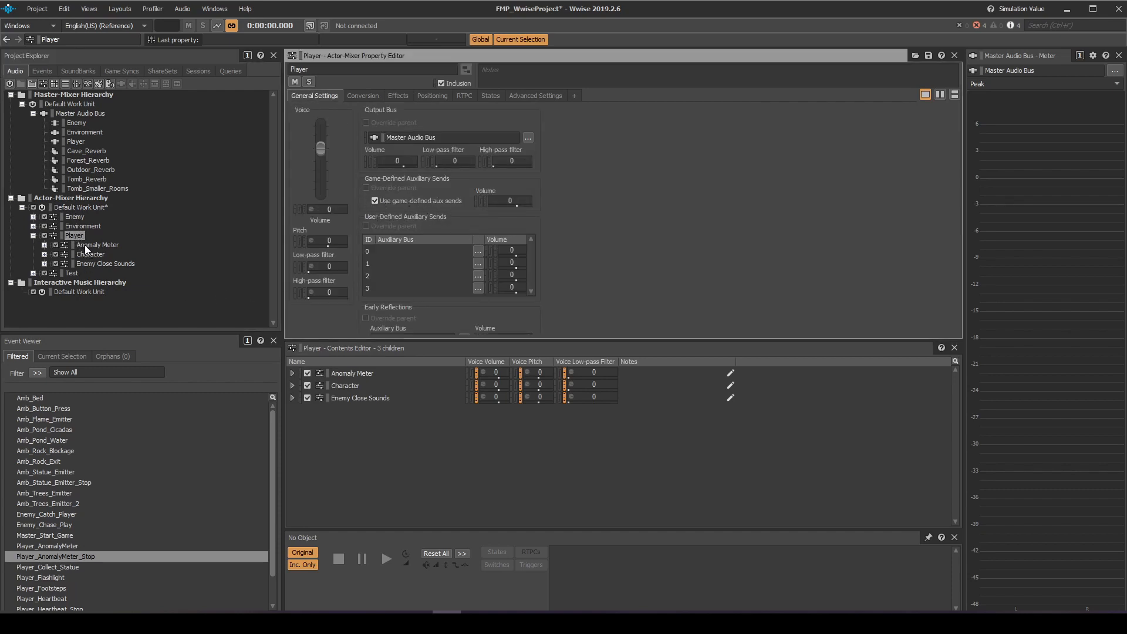
pyautogui.click(45, 255)
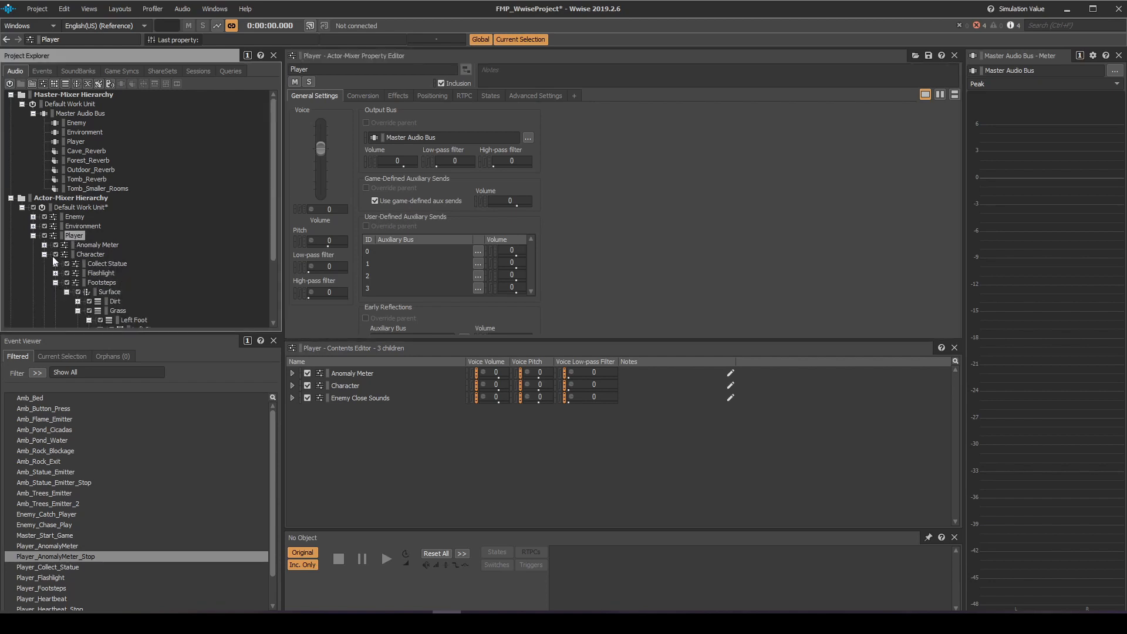
pyautogui.moveTo(272, 162); pyautogui.dragTo(271, 194)
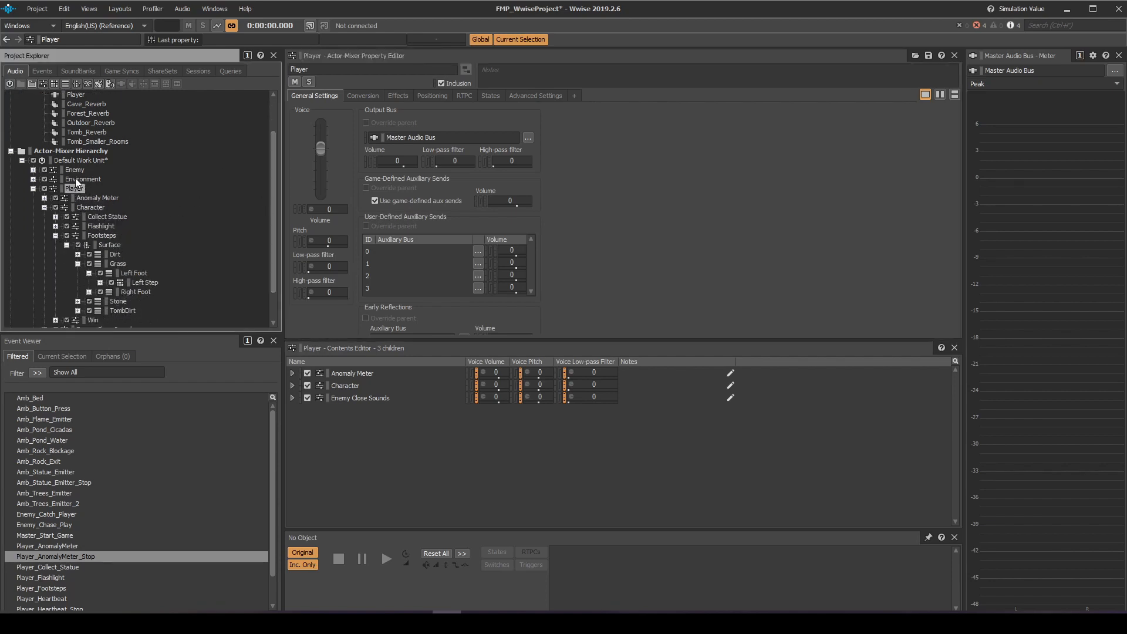
pyautogui.click(69, 180)
pyautogui.click(79, 195)
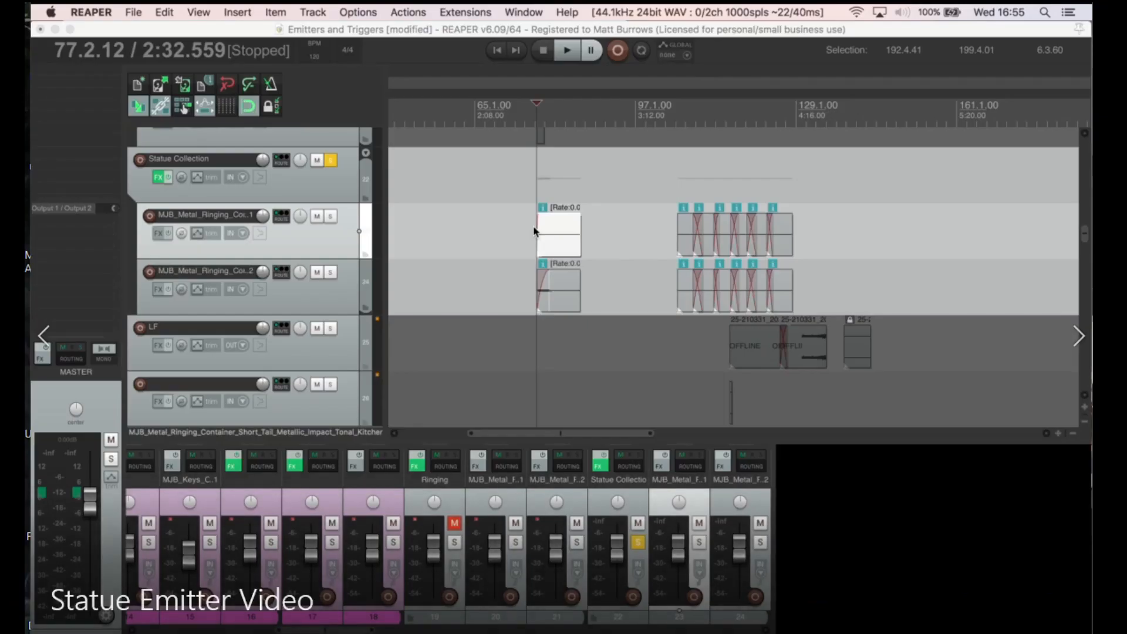
# In REAPER, play the Statue Collection sound with its track effects bypassed and again with them enabled
pyautogui.click(534, 230)
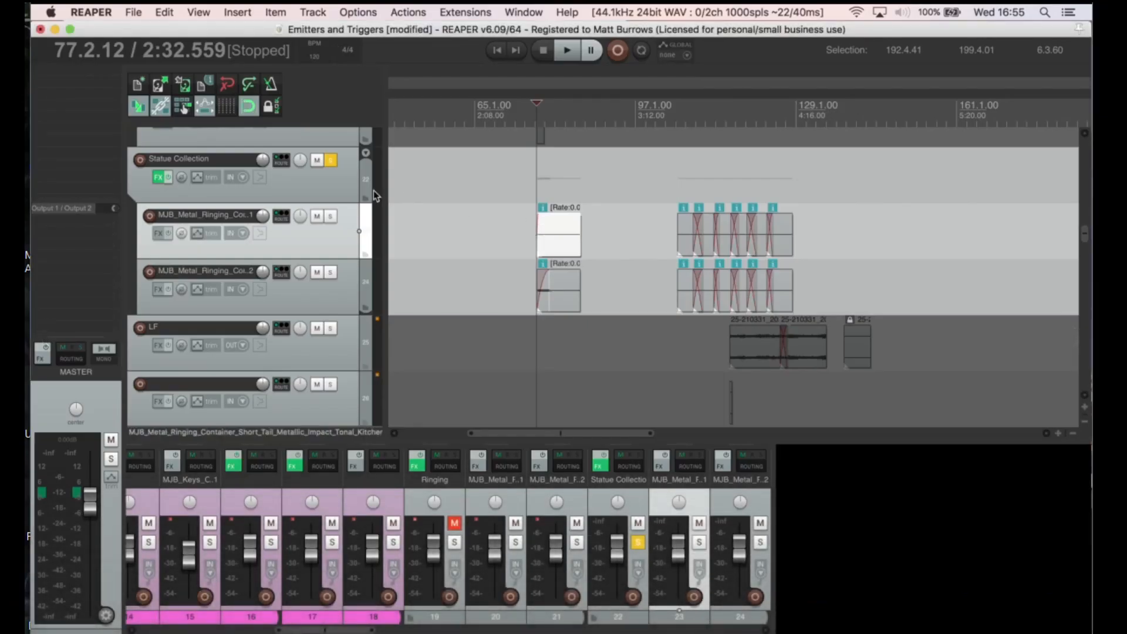
pyautogui.click(169, 177)
pyautogui.press('space')
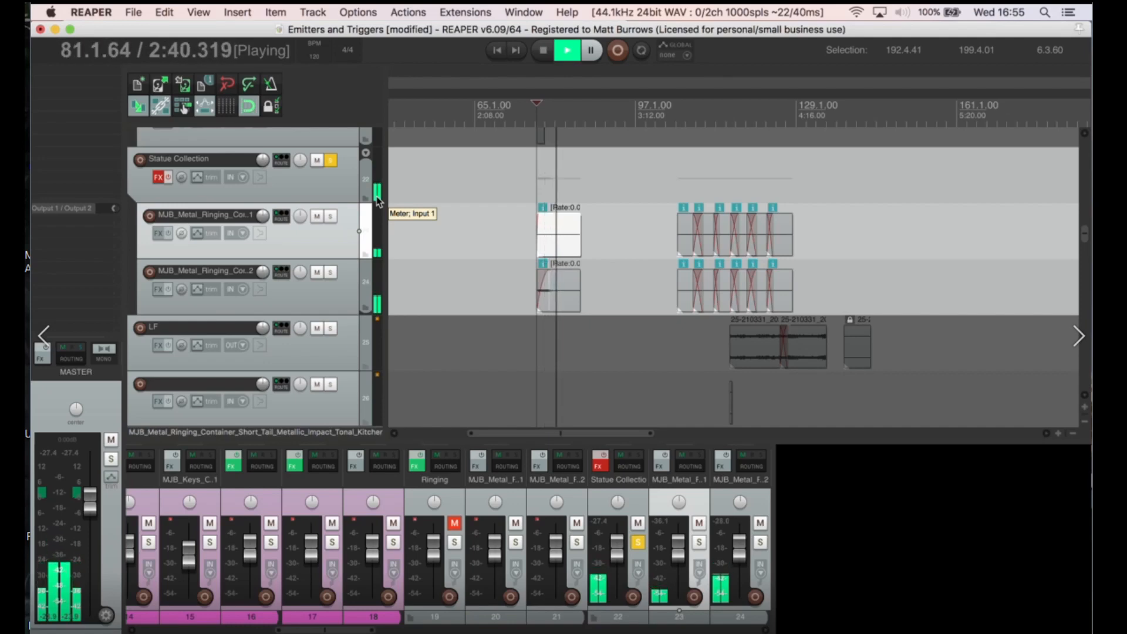
pyautogui.press('space')
pyautogui.click(168, 178)
pyautogui.press('space')
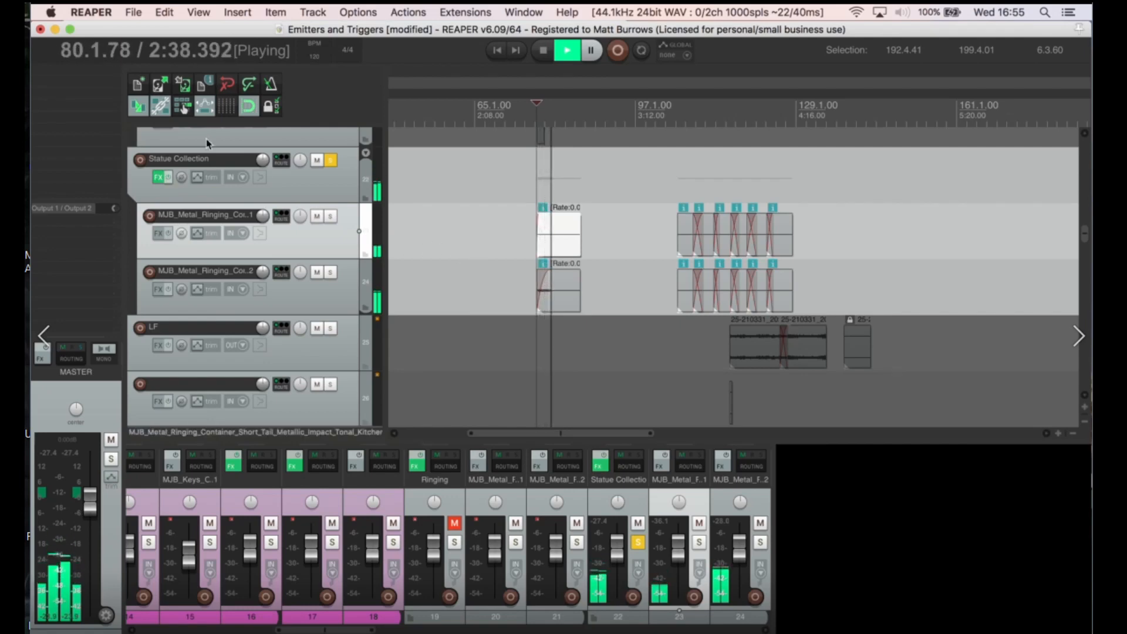
pyautogui.click(160, 177)
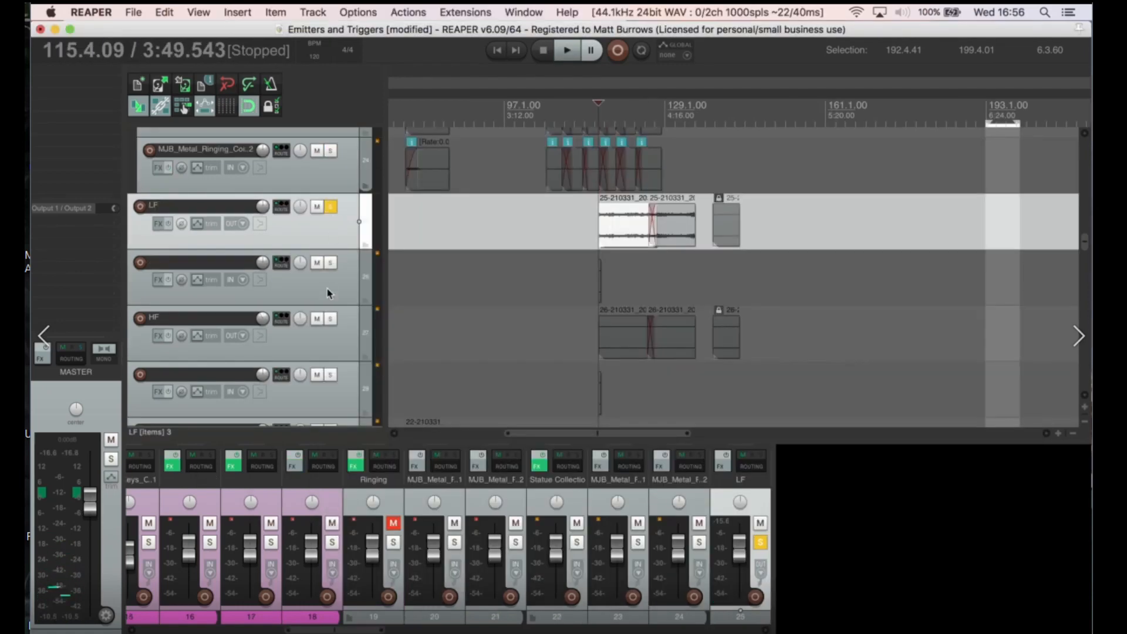
# Solo the HF track alongside the LF track and play the two statue emitter layers together
pyautogui.click(332, 318)
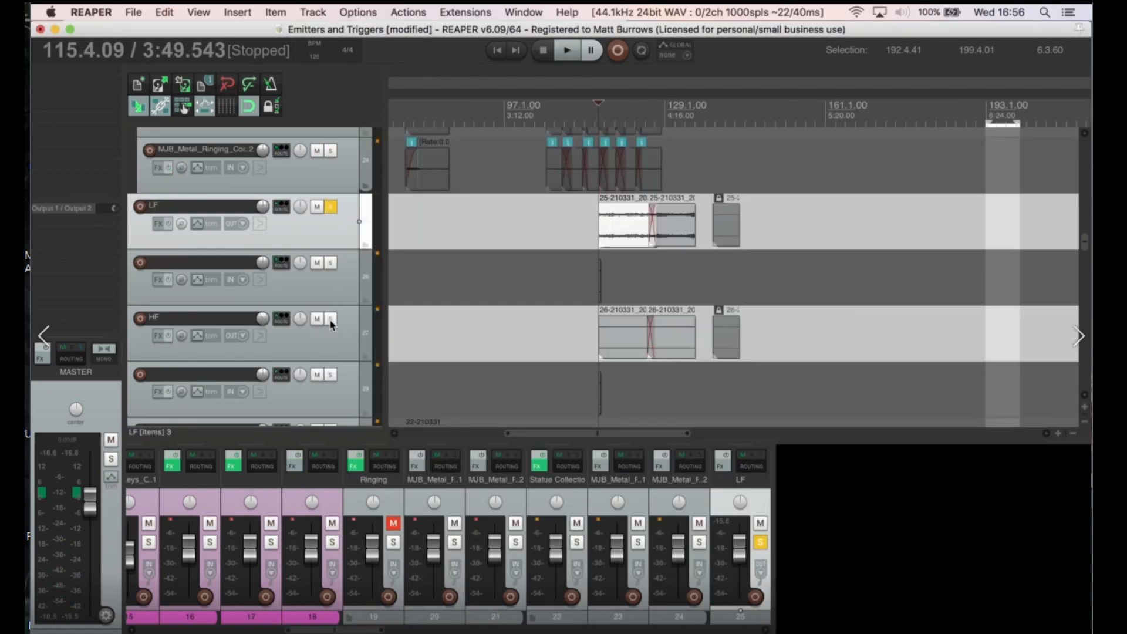
pyautogui.press('space')
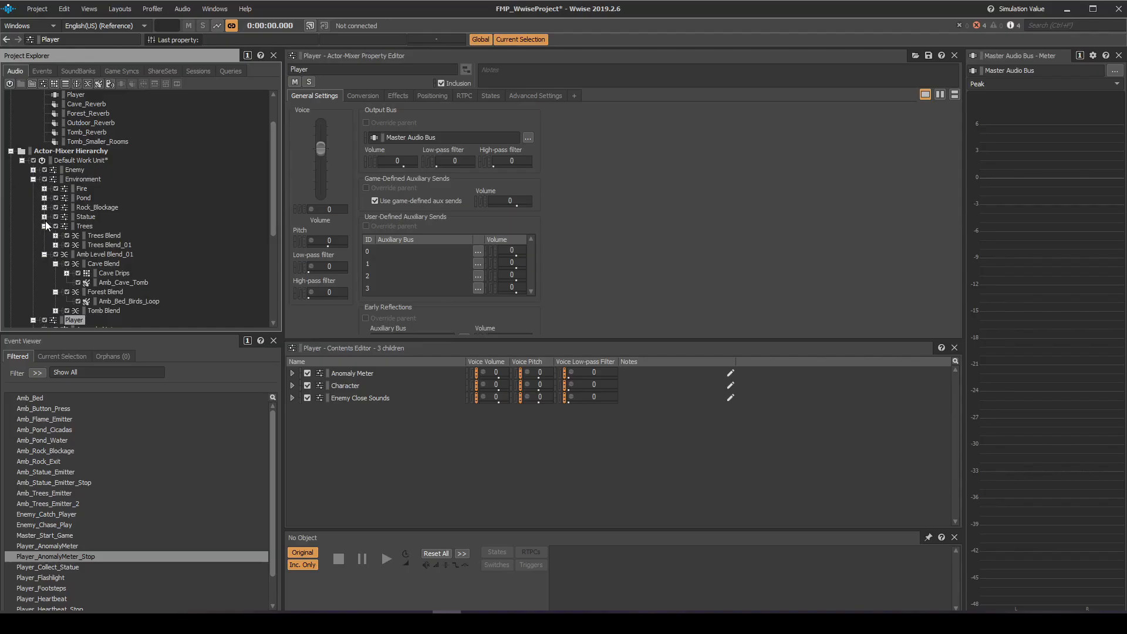
# In Wwise, expand the Statue group and examine Amb_Tomb_LF's positioning and StatueLF attenuation curves
pyautogui.click(44, 226)
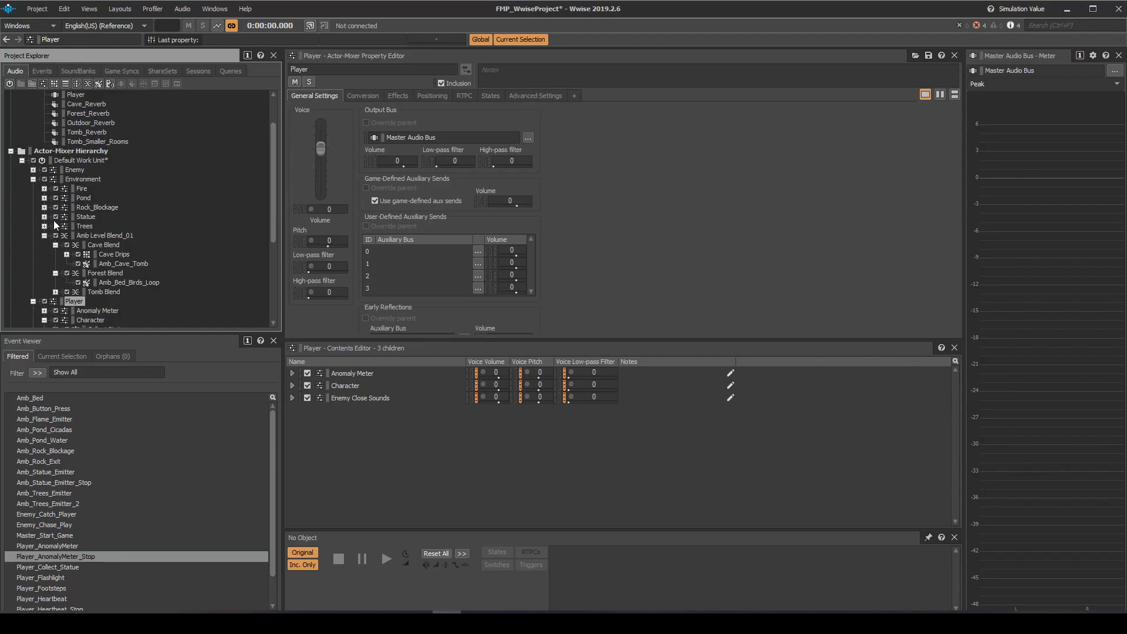
pyautogui.click(44, 216)
pyautogui.click(115, 235)
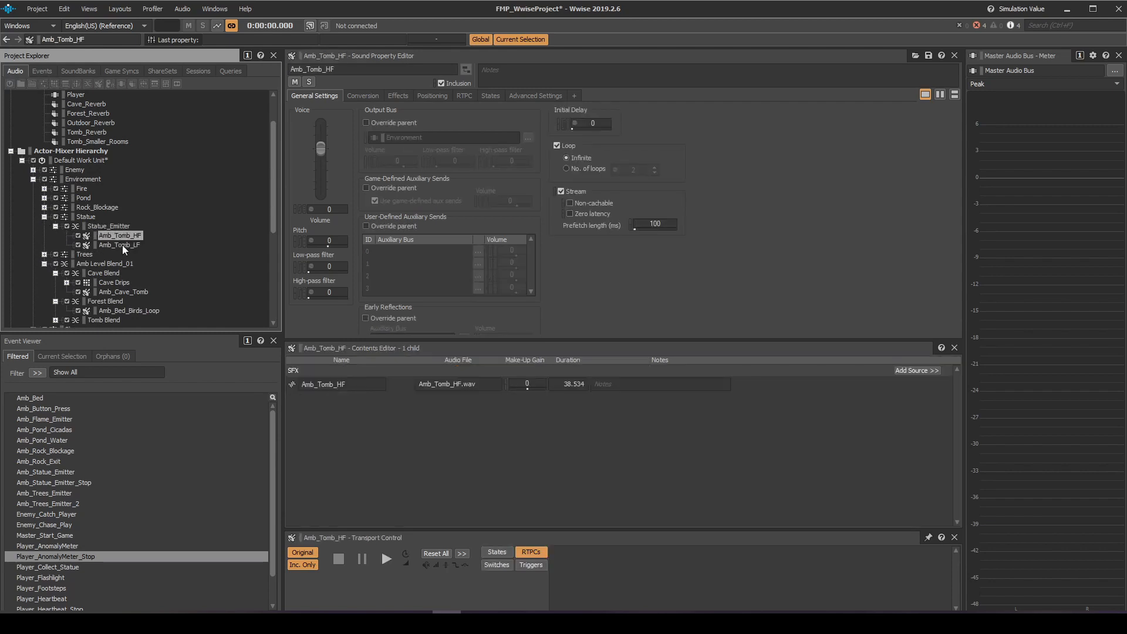
pyautogui.click(122, 245)
pyautogui.click(432, 97)
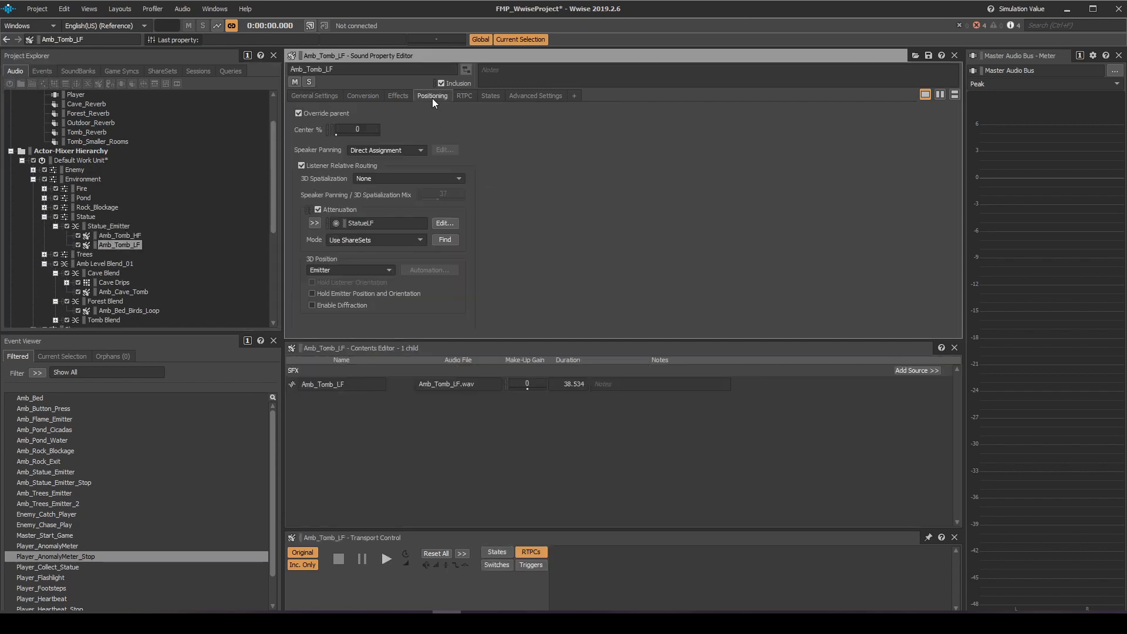
pyautogui.click(444, 223)
# Examine Amb_Tomb_HF's positioning and StatueHF attenuation alongside the StatueLF attenuation editor
pyautogui.click(133, 235)
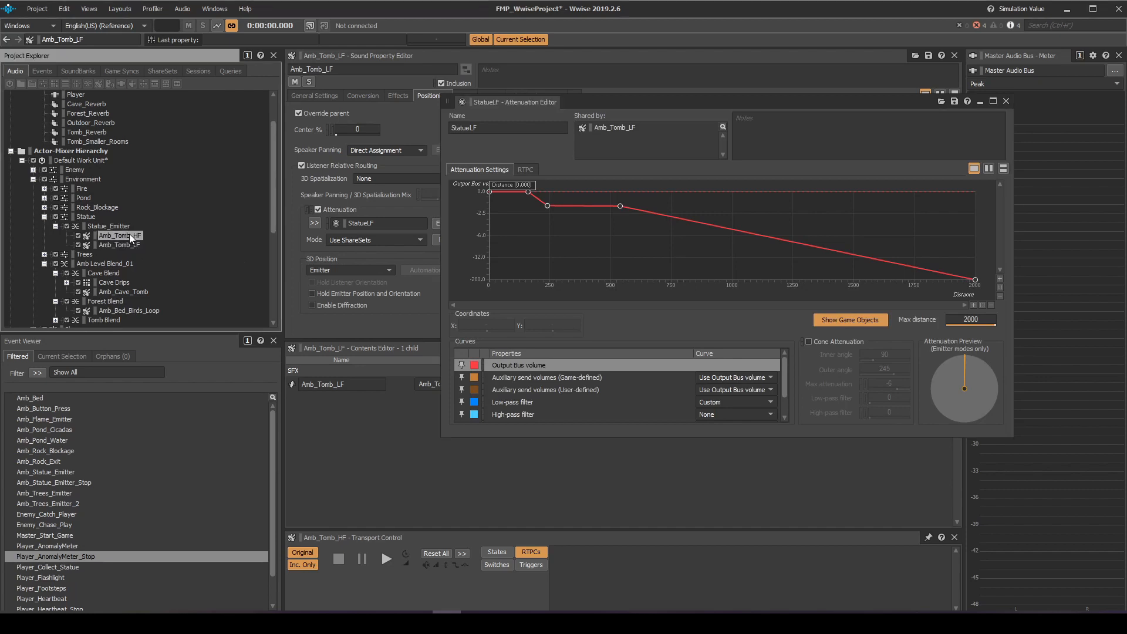
pyautogui.moveTo(517, 104); pyautogui.dragTo(598, 107)
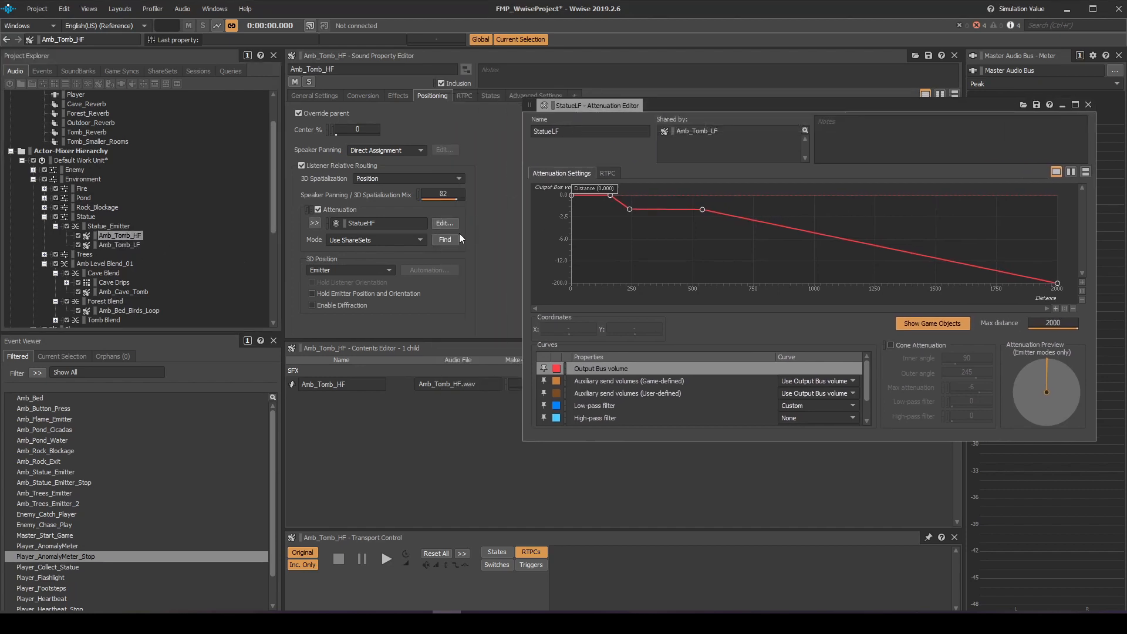
pyautogui.click(447, 223)
pyautogui.moveTo(714, 110); pyautogui.dragTo(651, 124)
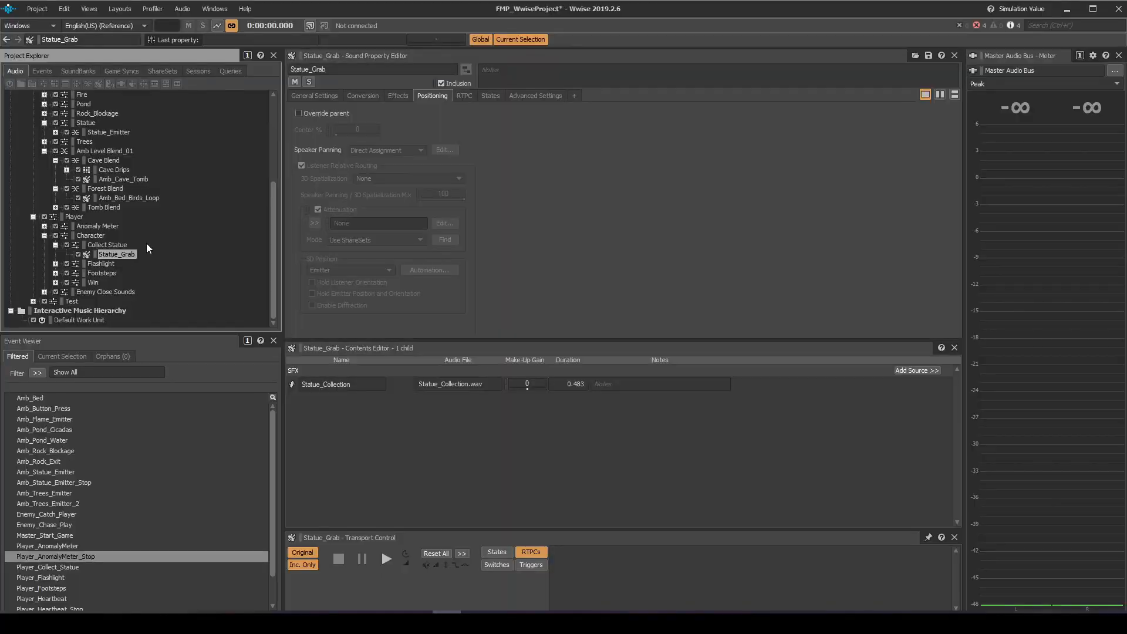
# Play the Statue_Grab sound and review its general property settings
pyautogui.press('space')
pyautogui.click(318, 95)
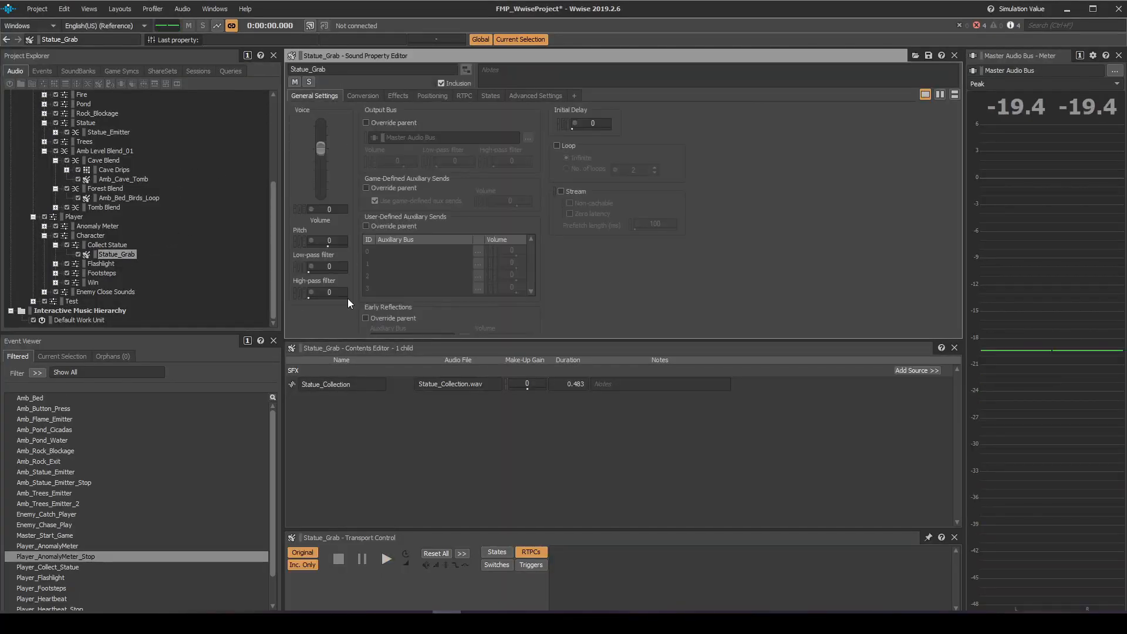
pyautogui.press('space')
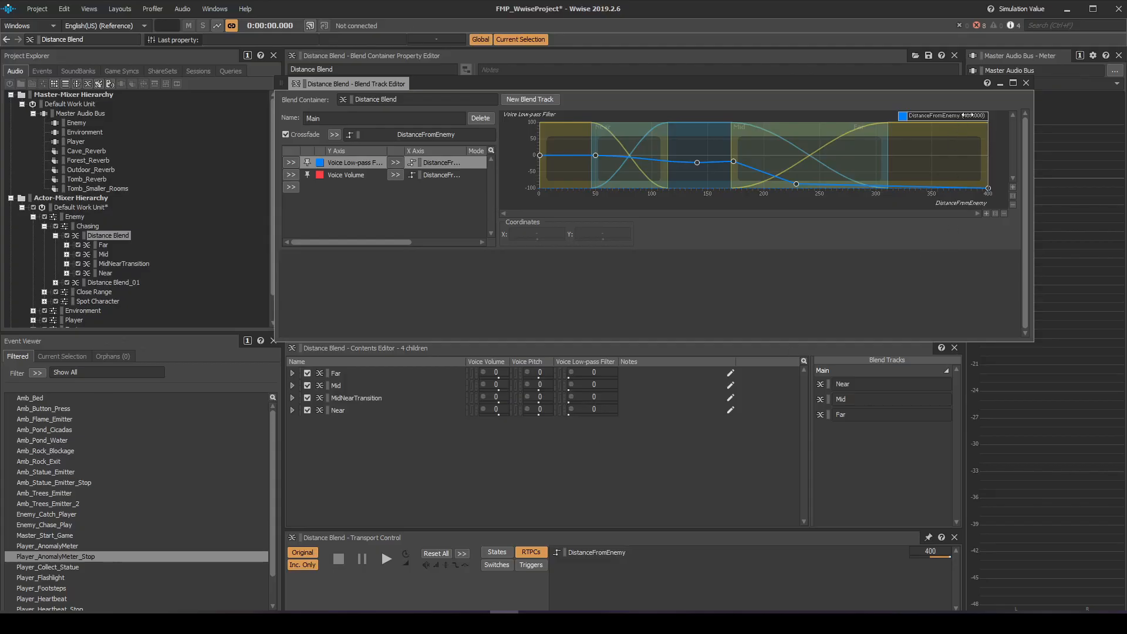
# Play the enemy Distance Blend container while sweeping the DistanceFromEnemy parameter down from far to nearer values in the blend track editor
pyautogui.moveTo(967, 115)
pyautogui.mouseDown()
pyautogui.moveTo(544, 129)
pyautogui.moveTo(612, 111)
pyautogui.moveTo(563, 117)
pyautogui.moveTo(974, 121)
pyautogui.mouseUp()
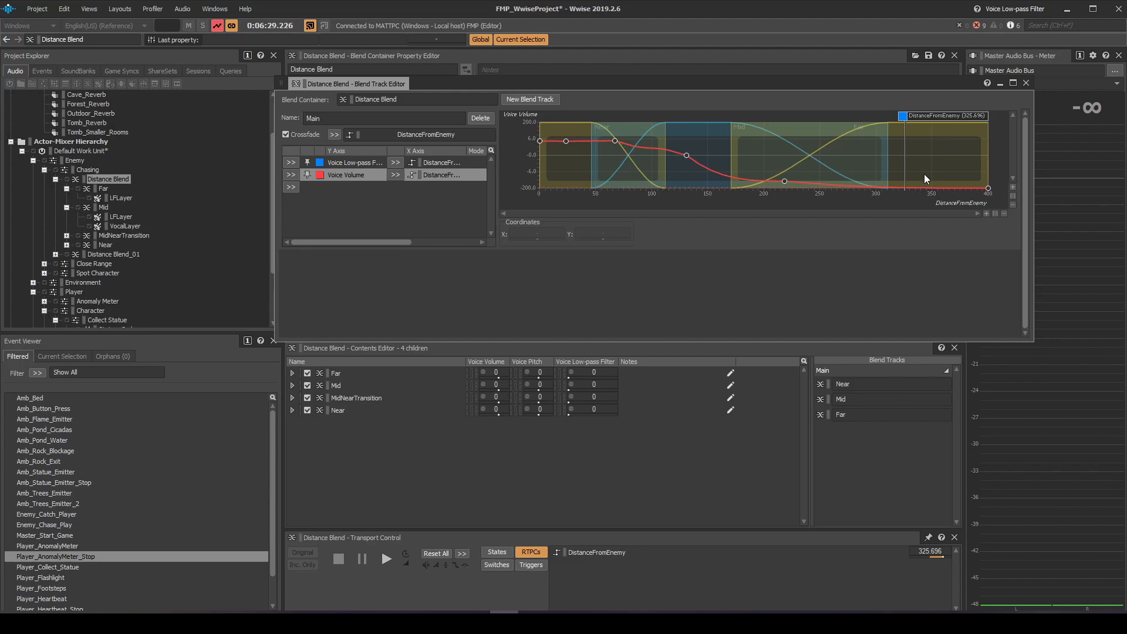
pyautogui.press('space')
pyautogui.moveTo(941, 117); pyautogui.dragTo(922, 116)
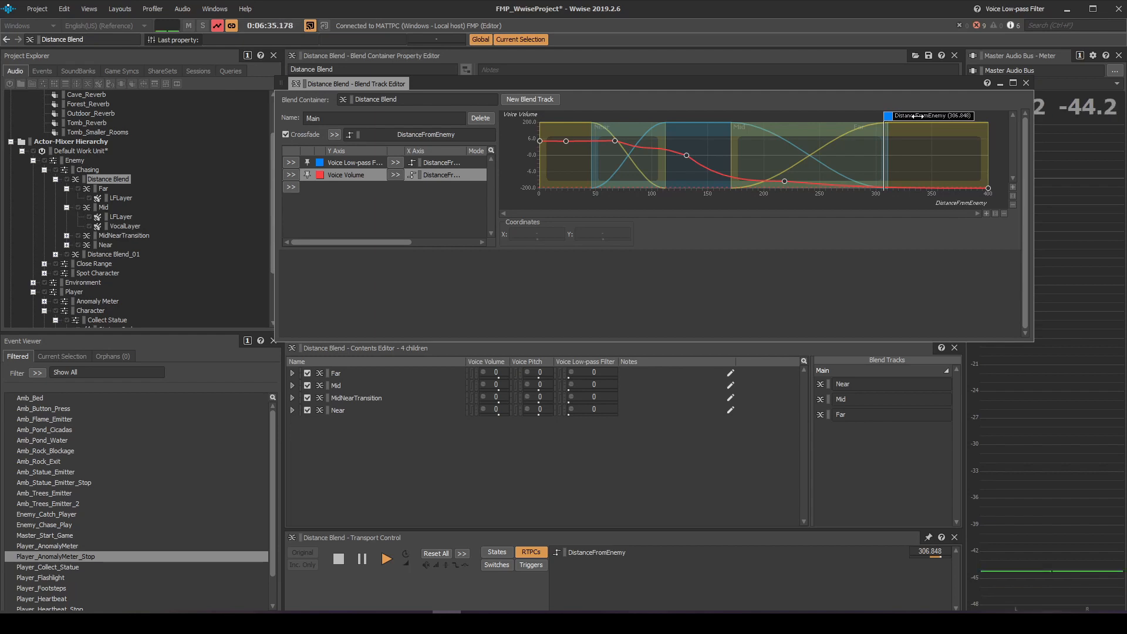
pyautogui.moveTo(922, 116); pyautogui.dragTo(735, 144)
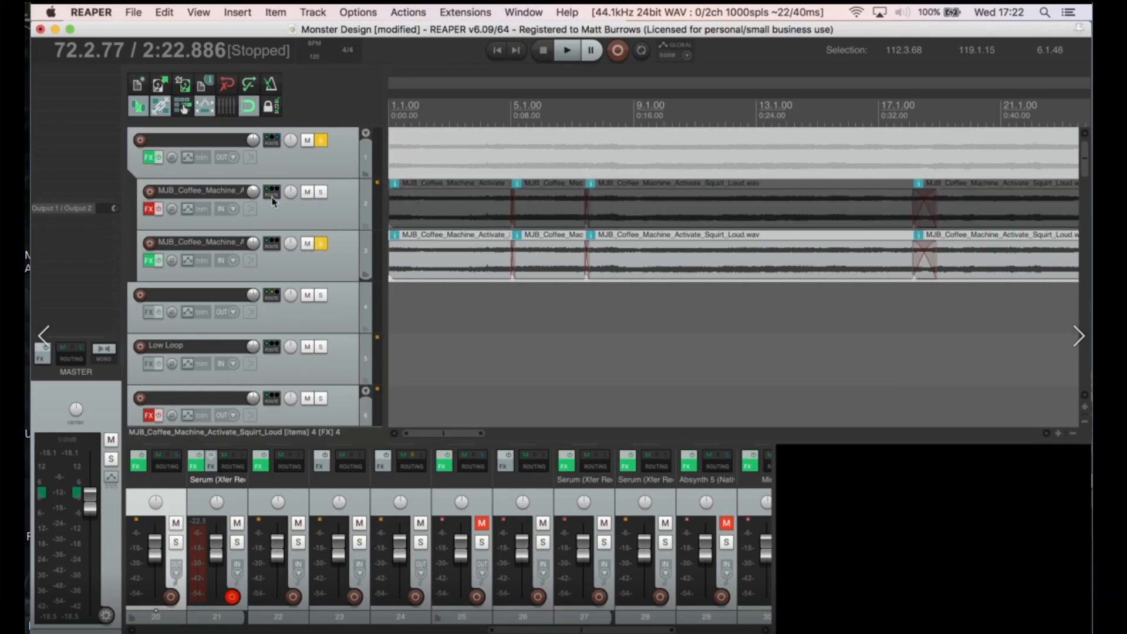
# In REAPER, bypass the effects on the soloed folder and third coffee machine track, and play the recording from its first clip
pyautogui.click(160, 260)
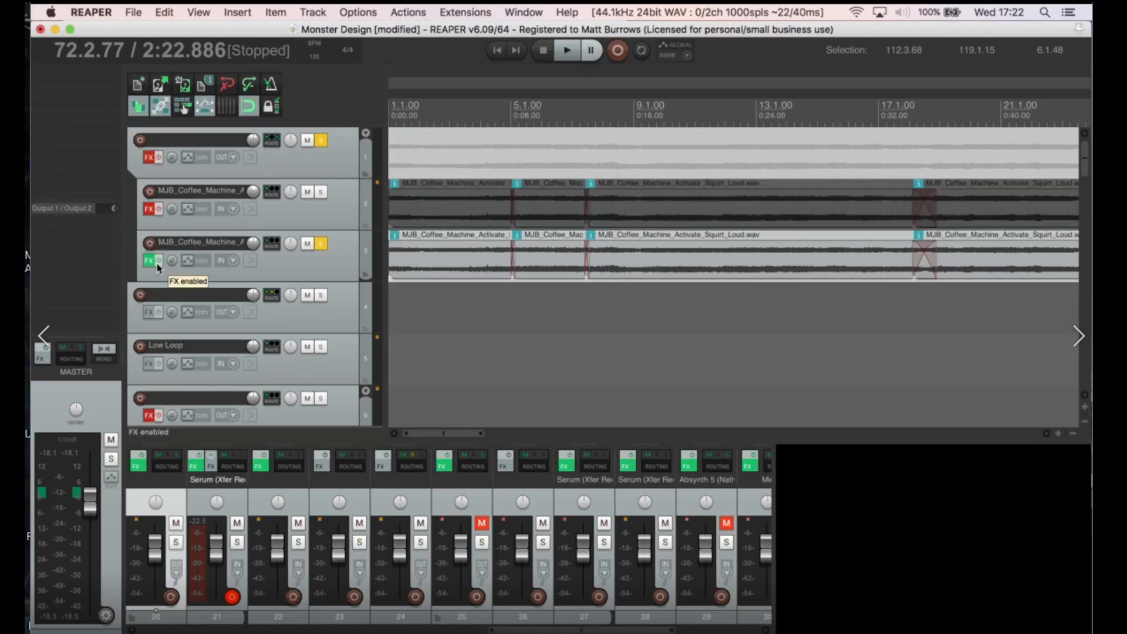
pyautogui.press('space')
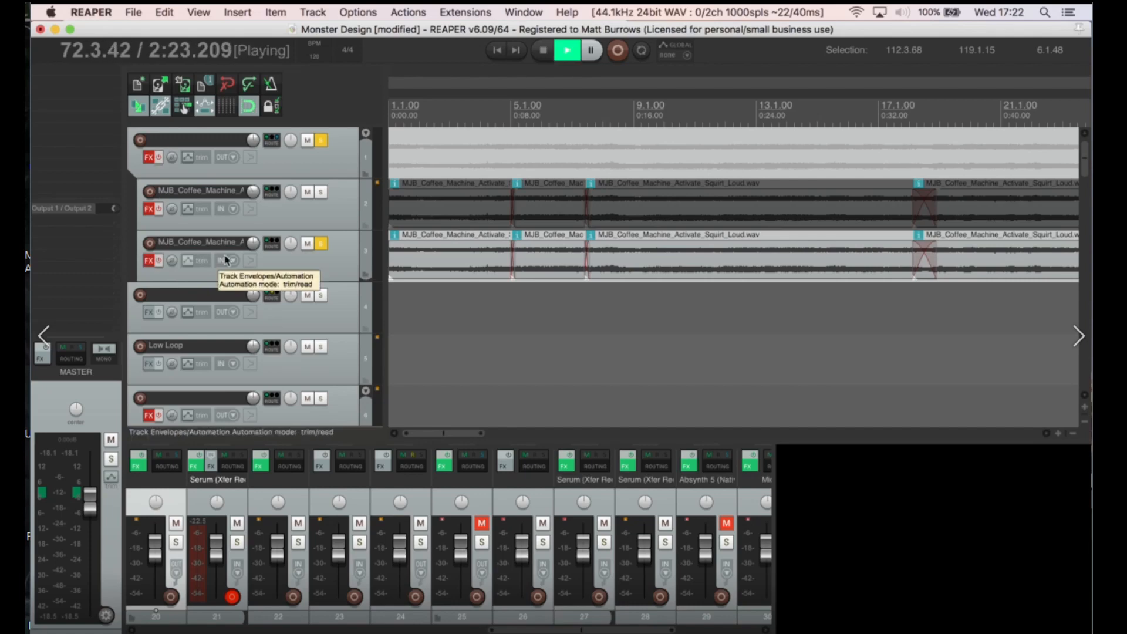
pyautogui.press('space')
pyautogui.click(480, 251)
pyautogui.press('space')
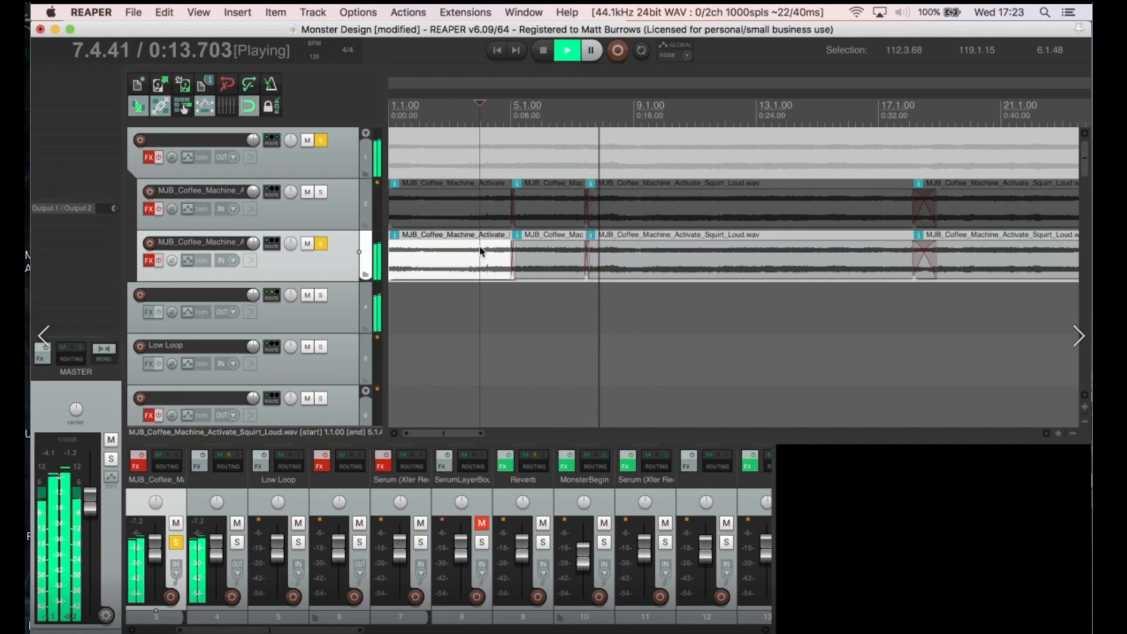
# Re-enable the folder and coffee machine track effects during playback, and examine EffectRack in the track's effects chain
pyautogui.click(158, 160)
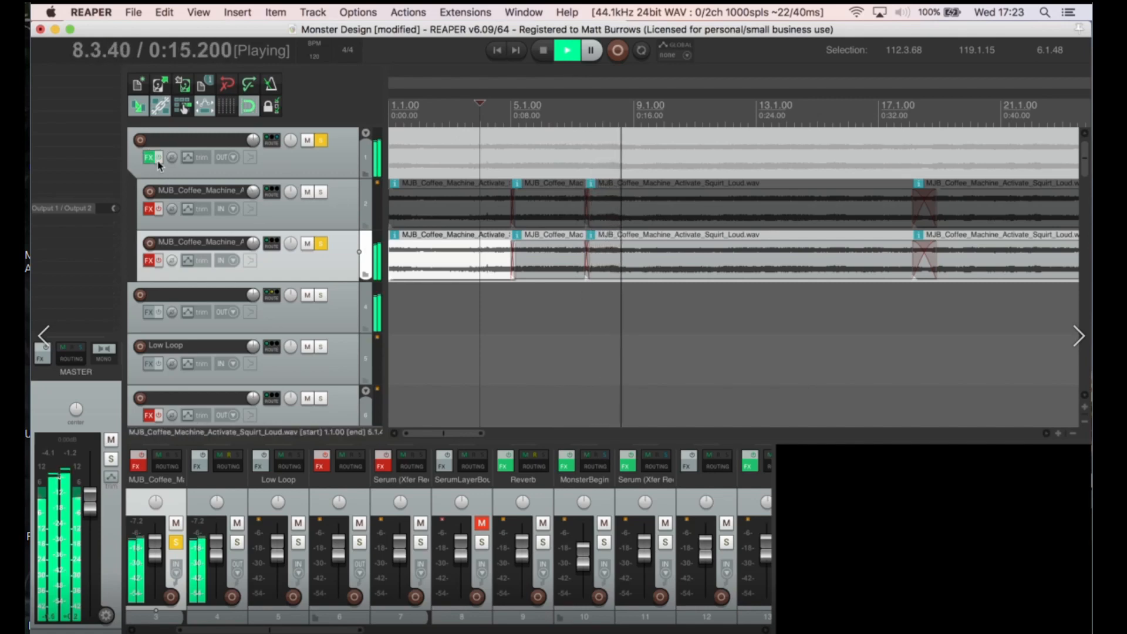
pyautogui.click(158, 260)
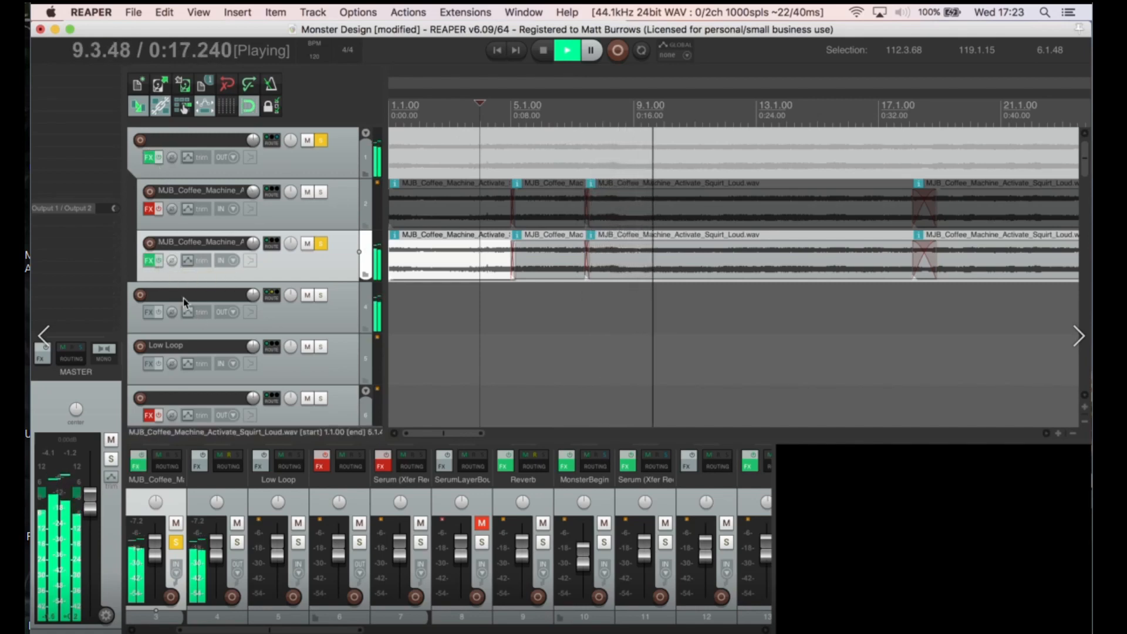
pyautogui.click(148, 260)
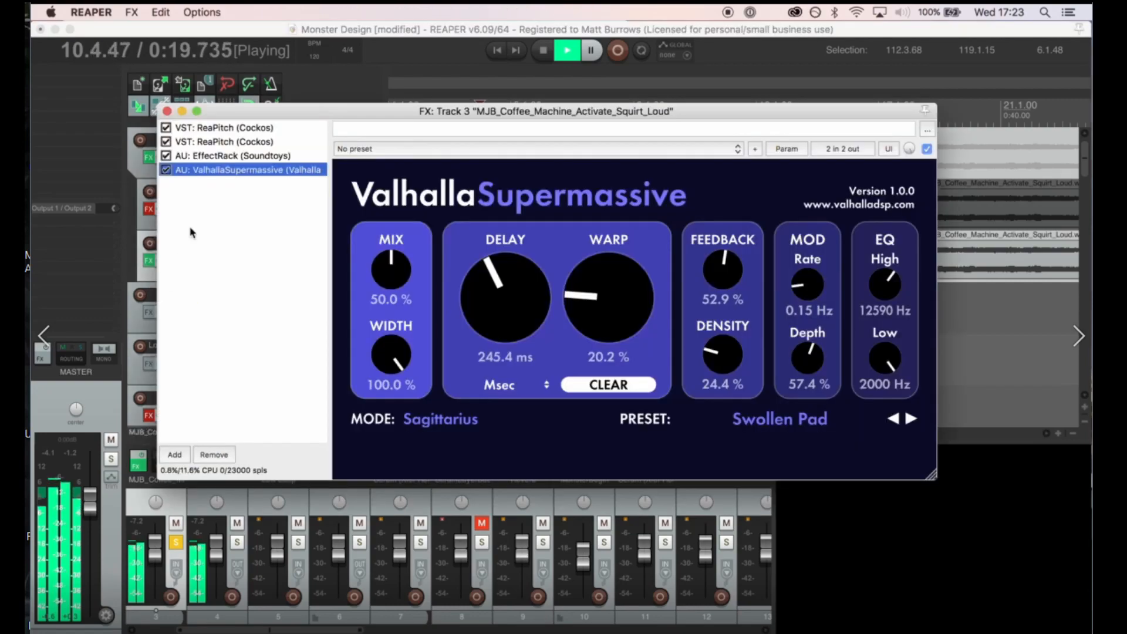
pyautogui.click(220, 156)
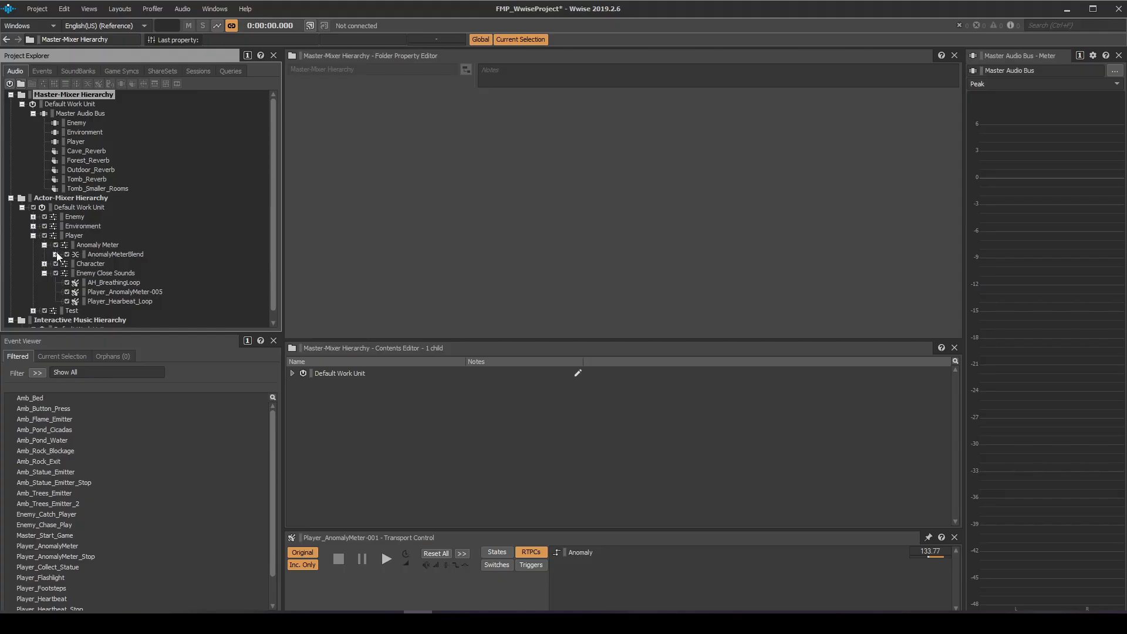
# In Wwise, expand AnomalyMeterBlend and review its Player_AnomalyMeter sounds and the container's general settings
pyautogui.click(56, 255)
pyautogui.scroll(-2, 143, 245)
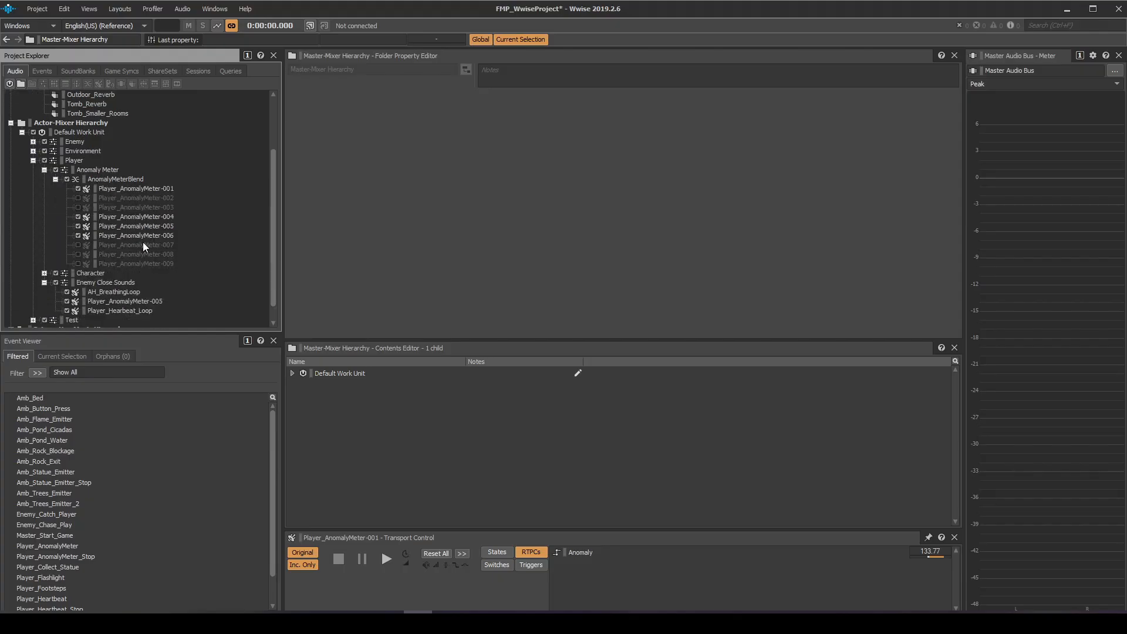
pyautogui.click(120, 189)
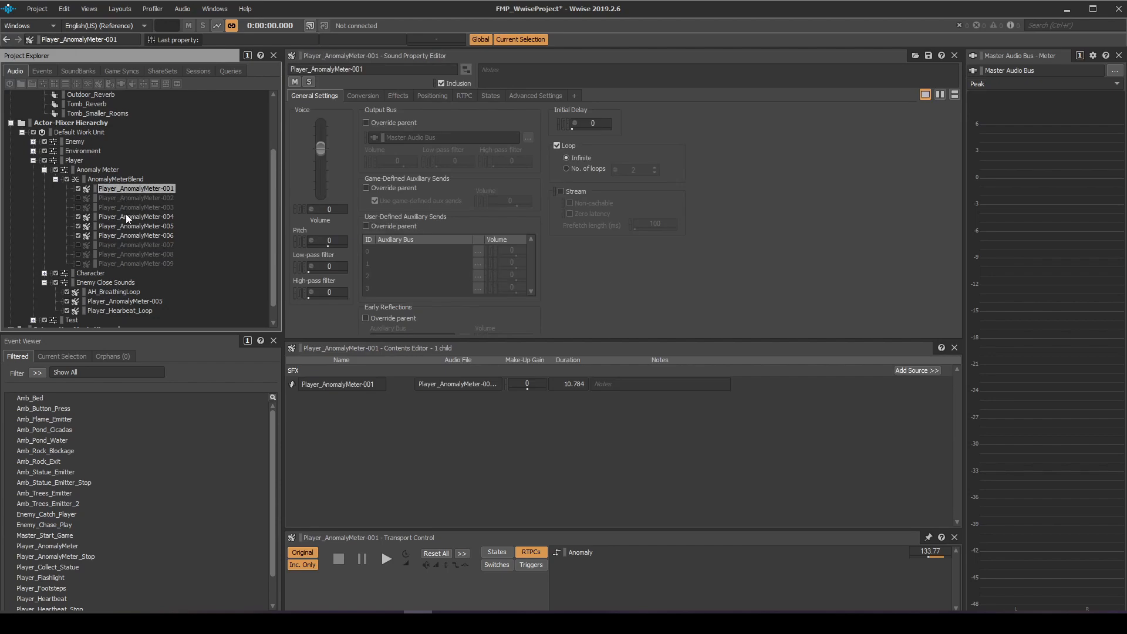
pyautogui.click(125, 215)
pyautogui.click(112, 179)
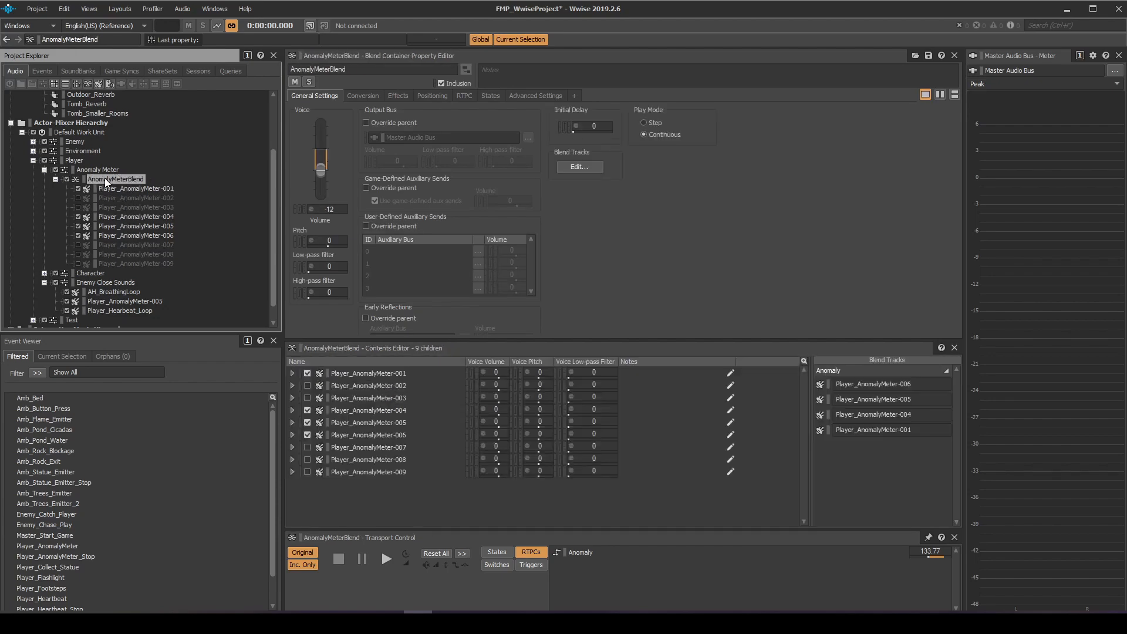
# Open AnomalyMeterBlend's blend tracks and play the container while sweeping the Anomaly parameter from high to low
pyautogui.click(583, 168)
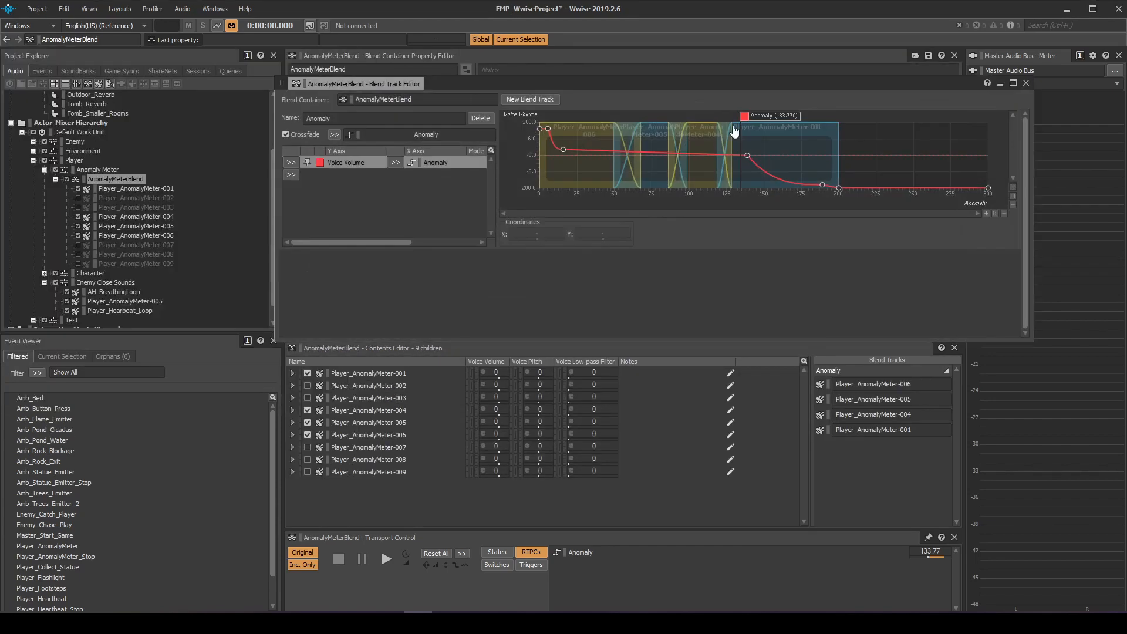
pyautogui.moveTo(777, 115); pyautogui.dragTo(867, 110)
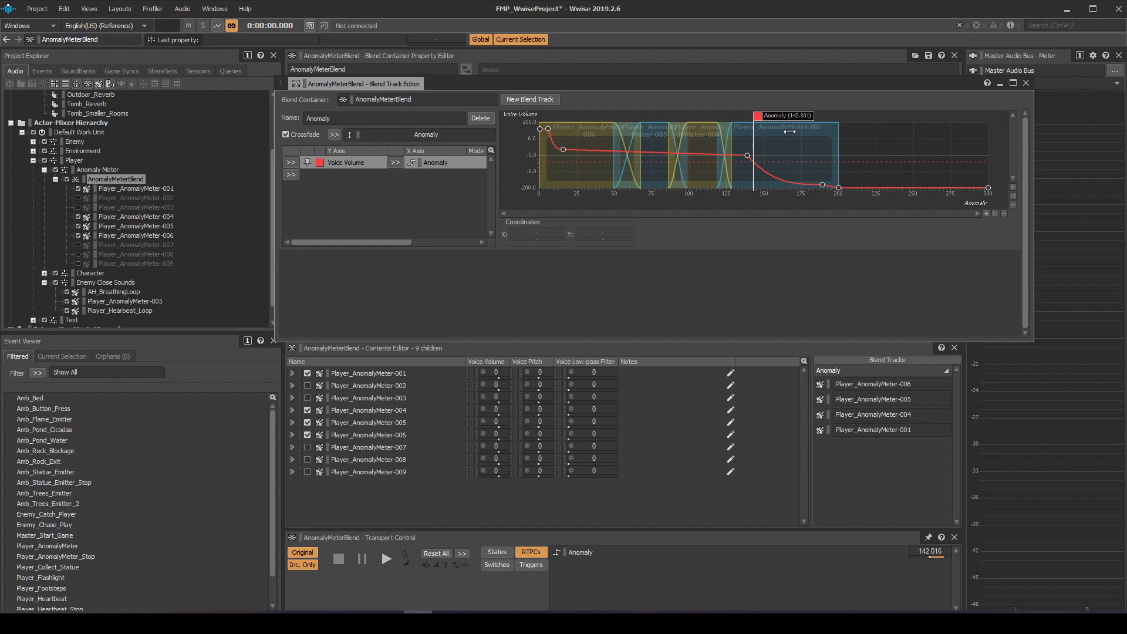
pyautogui.press('space')
pyautogui.moveTo(780, 116); pyautogui.dragTo(614, 147)
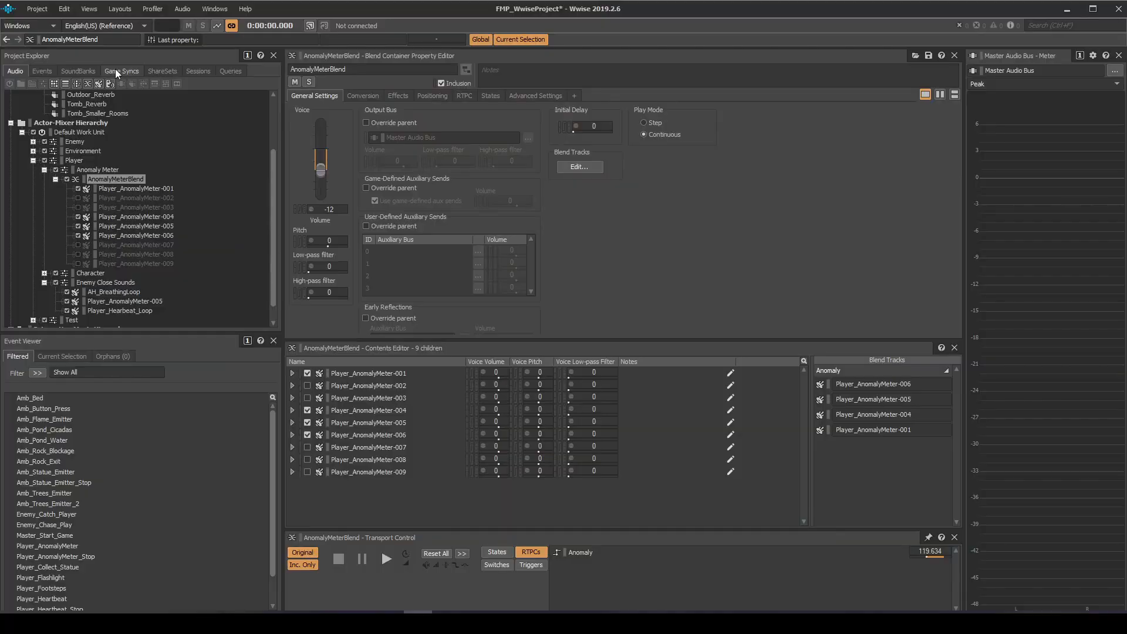
# Examine the Enemy_Close state group's transition times among the game syncs
pyautogui.click(120, 71)
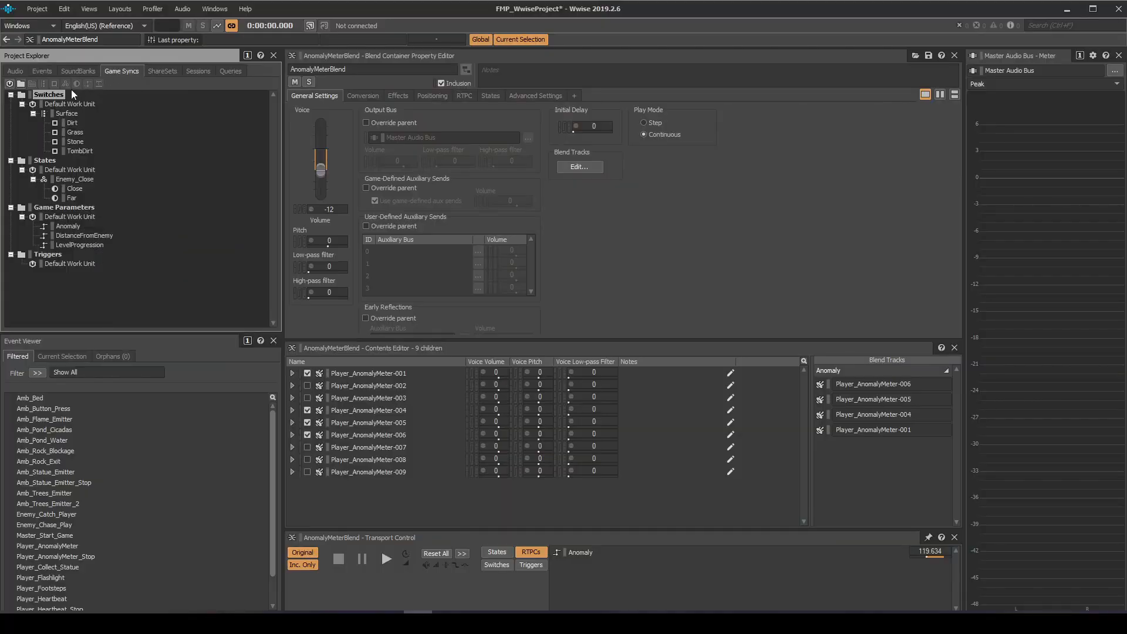
pyautogui.click(44, 161)
pyautogui.click(69, 181)
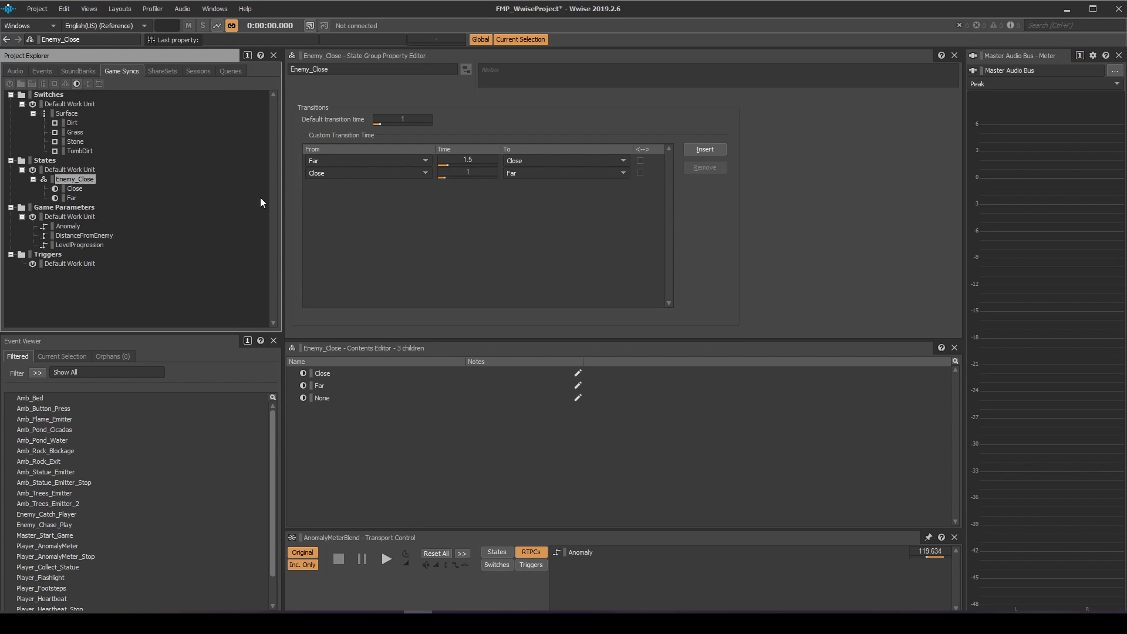
# Examine the state settings of the Player, Character and Enemy Close Sounds actor-mixers in the audio hierarchy
pyautogui.click(10, 73)
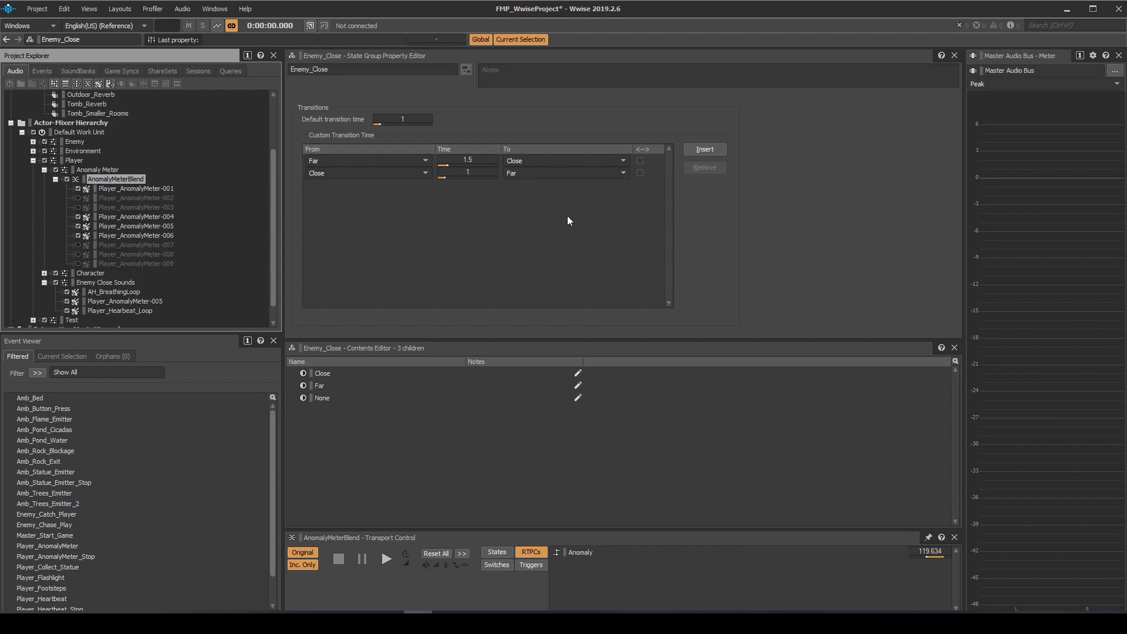
pyautogui.scroll(-1, 120, 258)
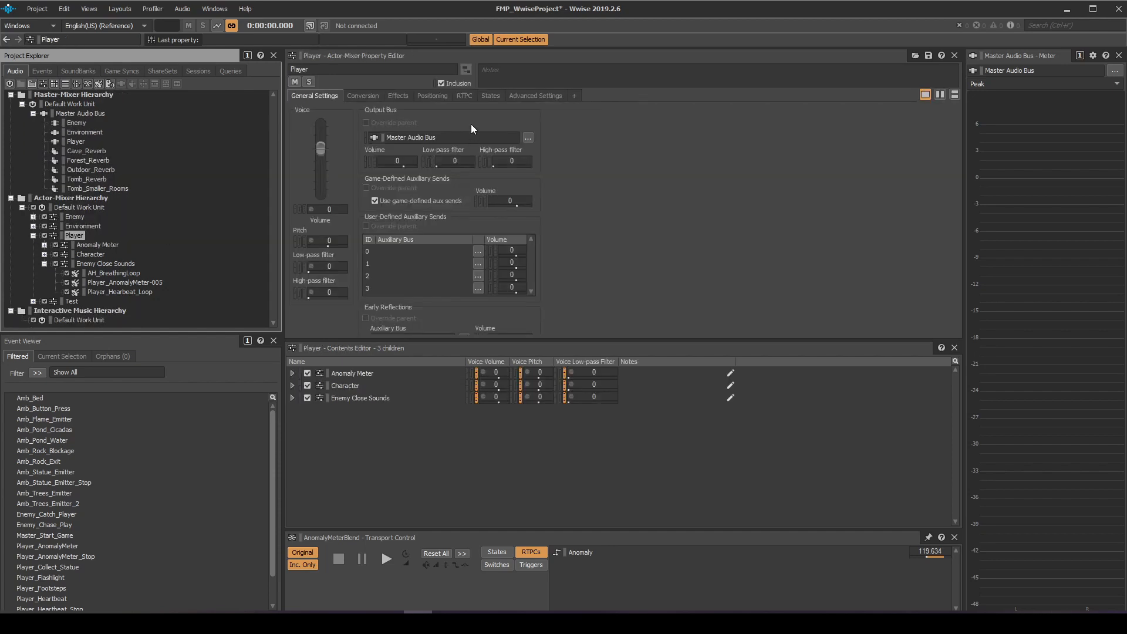
pyautogui.click(490, 95)
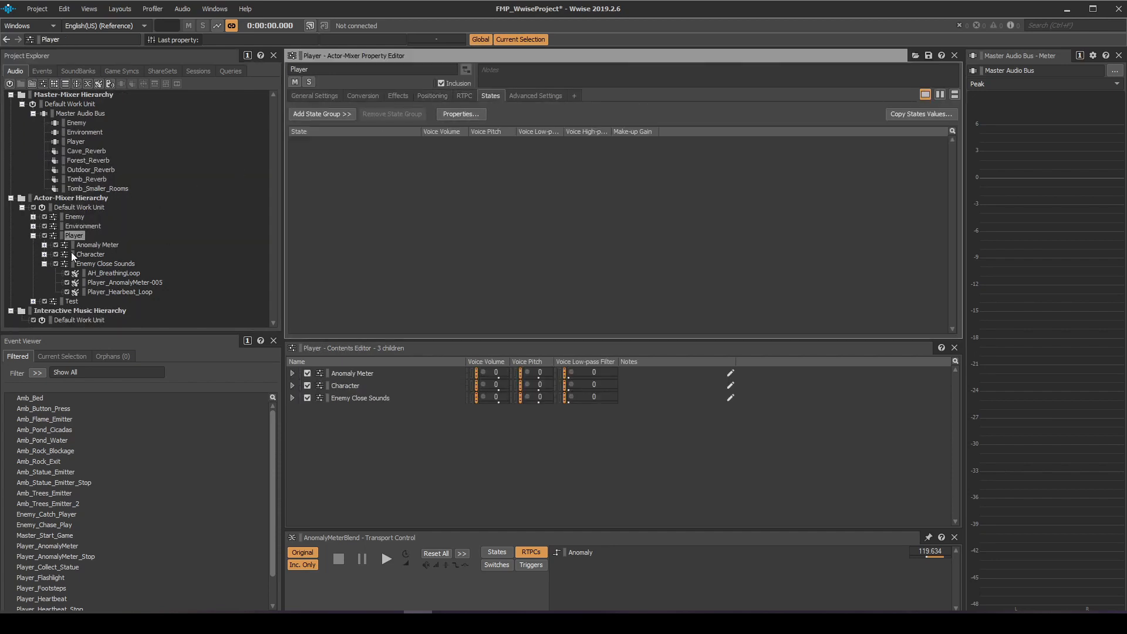
pyautogui.click(90, 255)
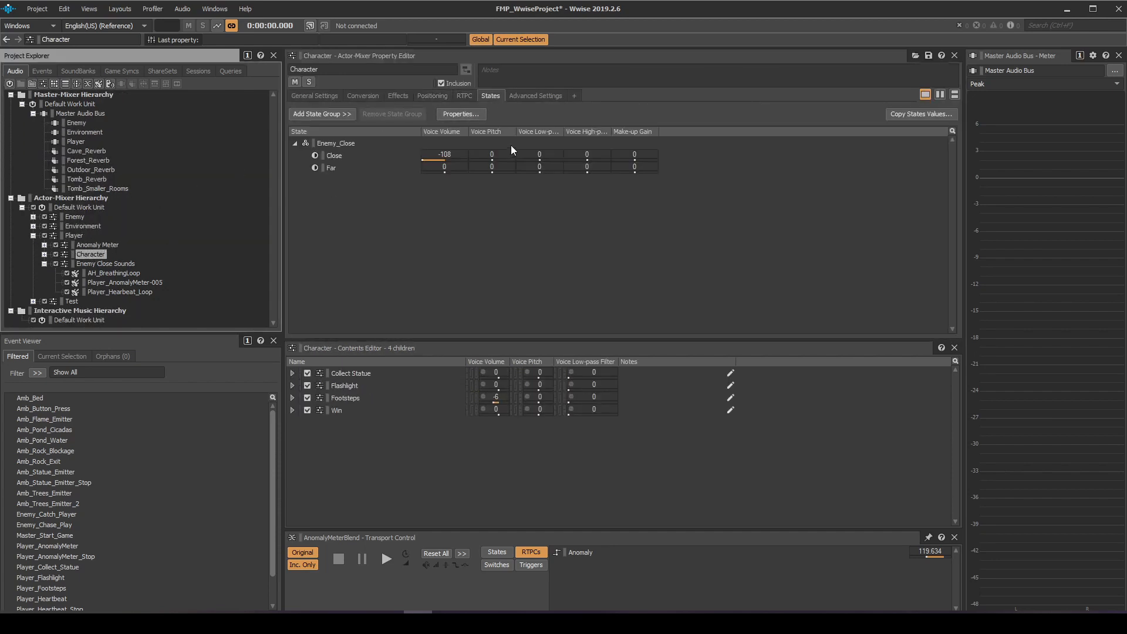
pyautogui.click(108, 265)
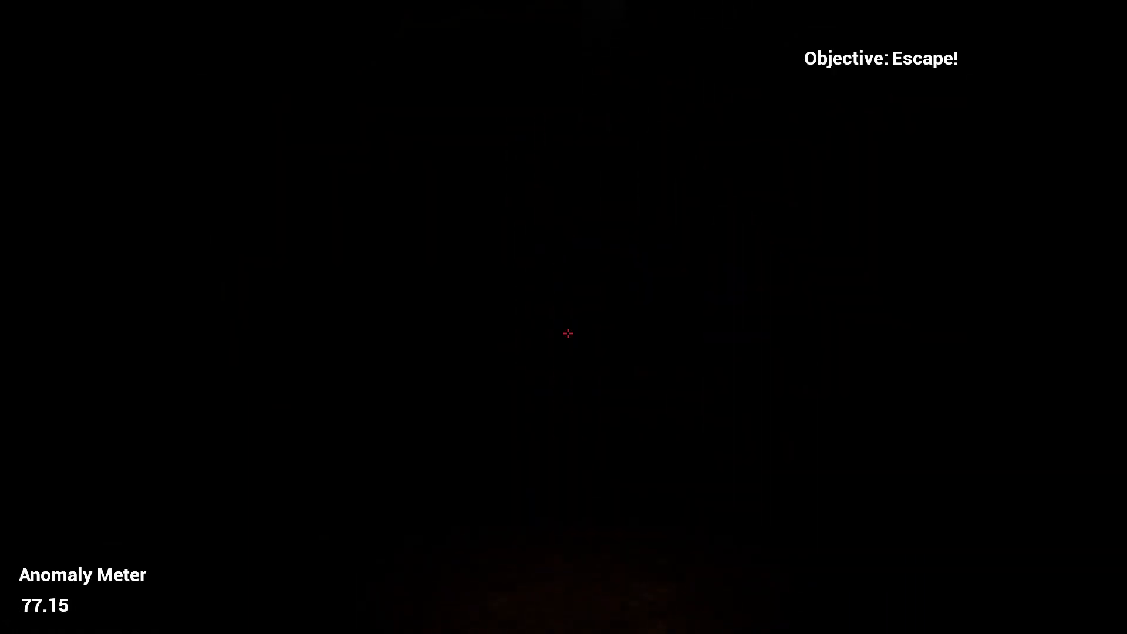
# In the game, run through the dark cave and tomb to escape, and start a new playthrough
pyautogui.press('w')
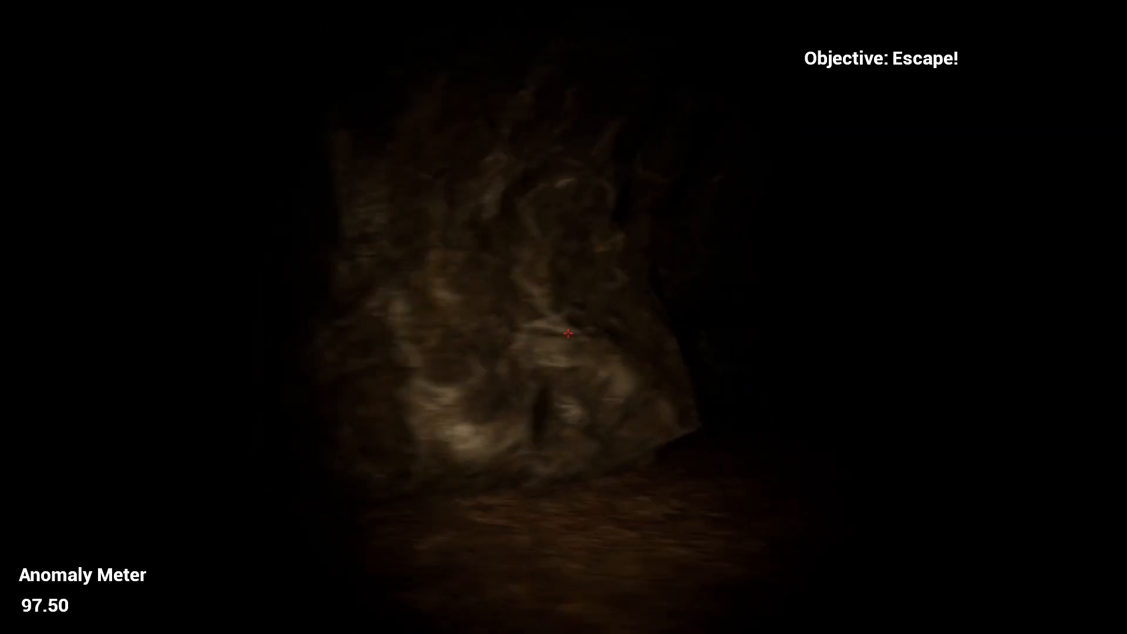
pyautogui.press('w')
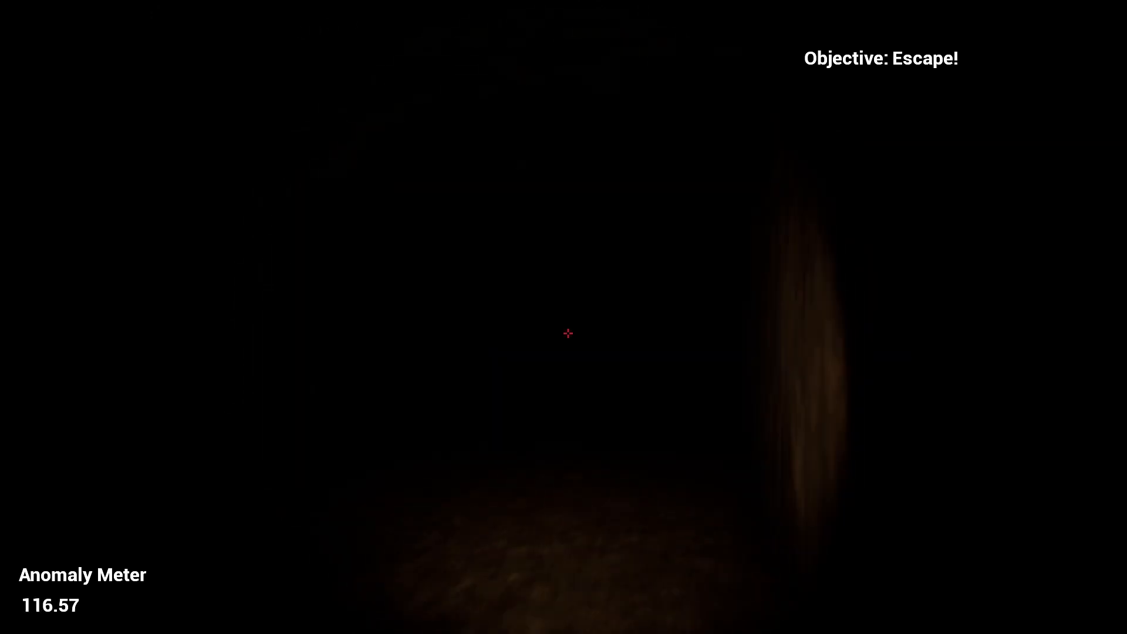
pyautogui.press('w')
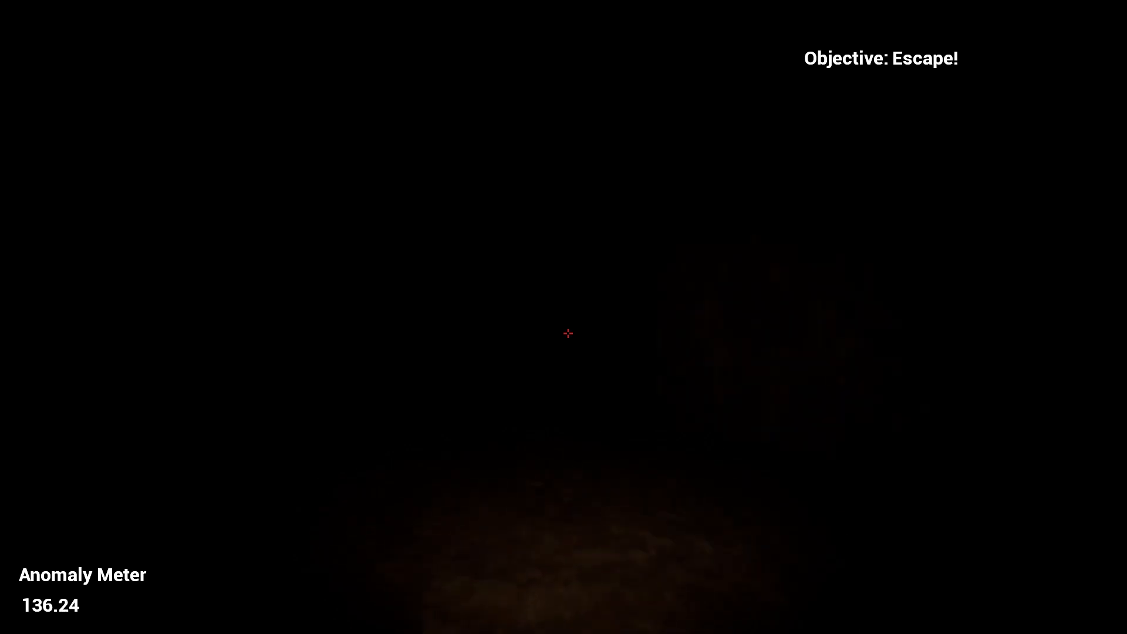
pyautogui.press('w')
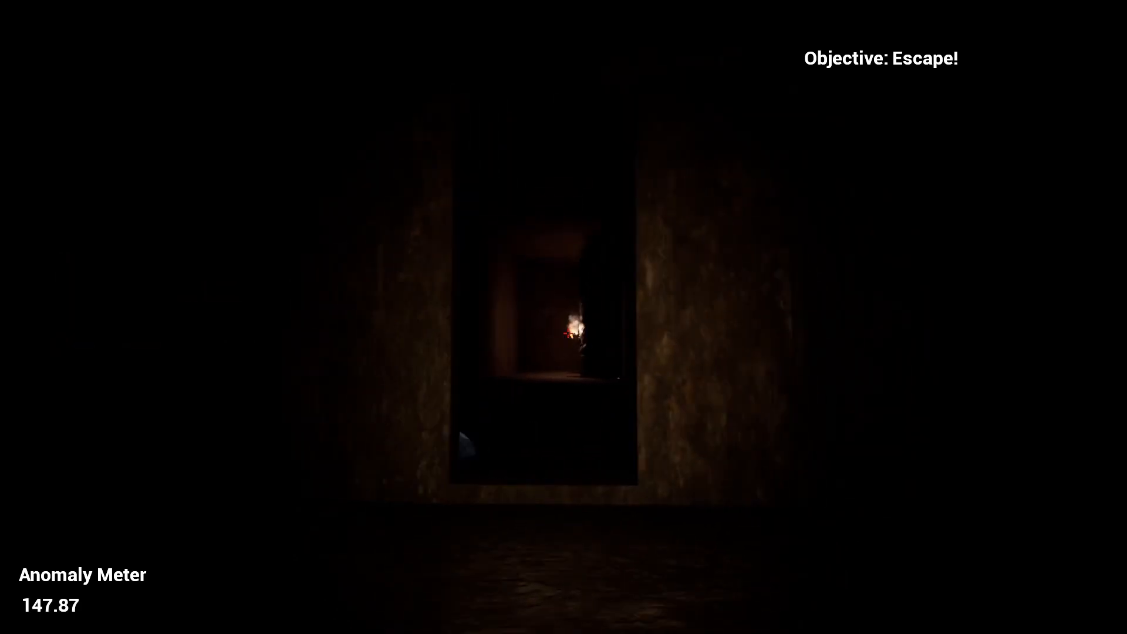
pyautogui.press('w')
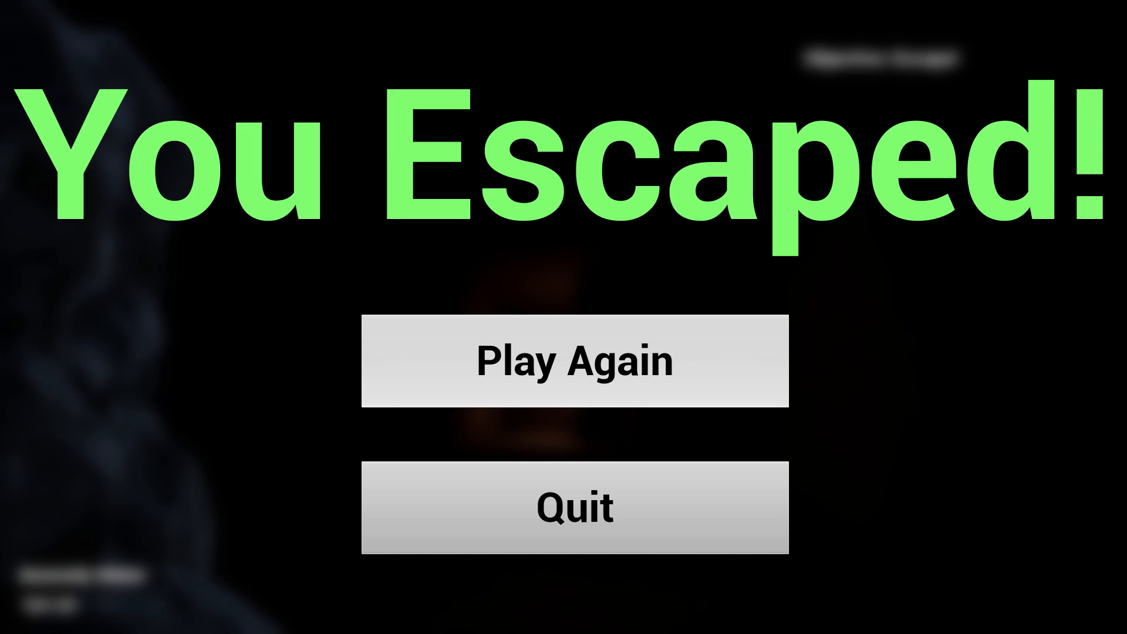
pyautogui.click(575, 361)
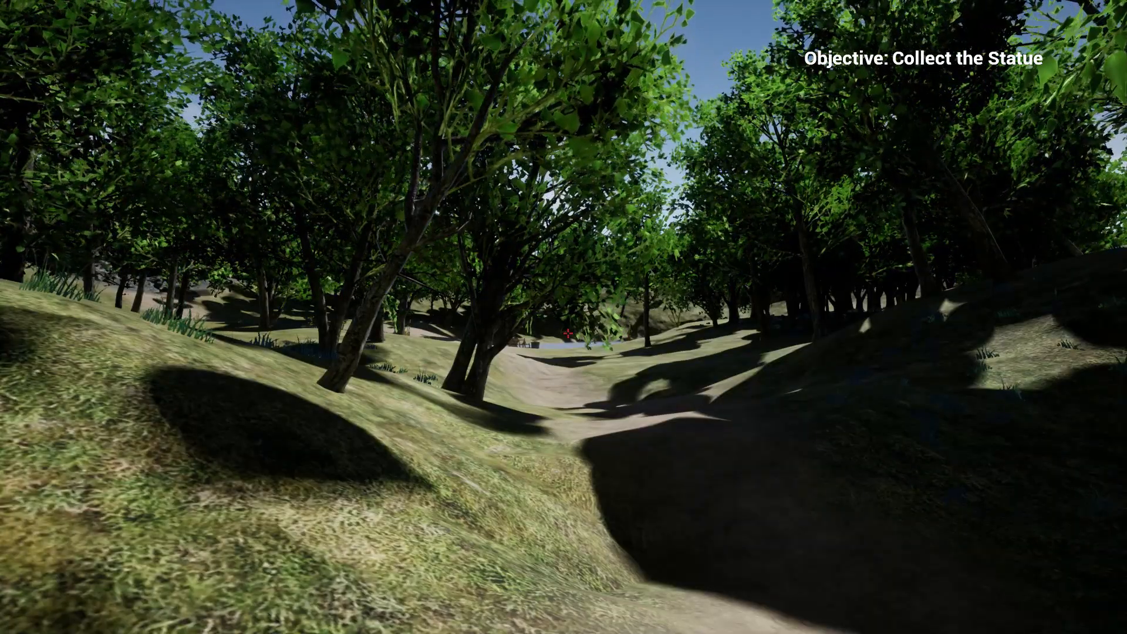